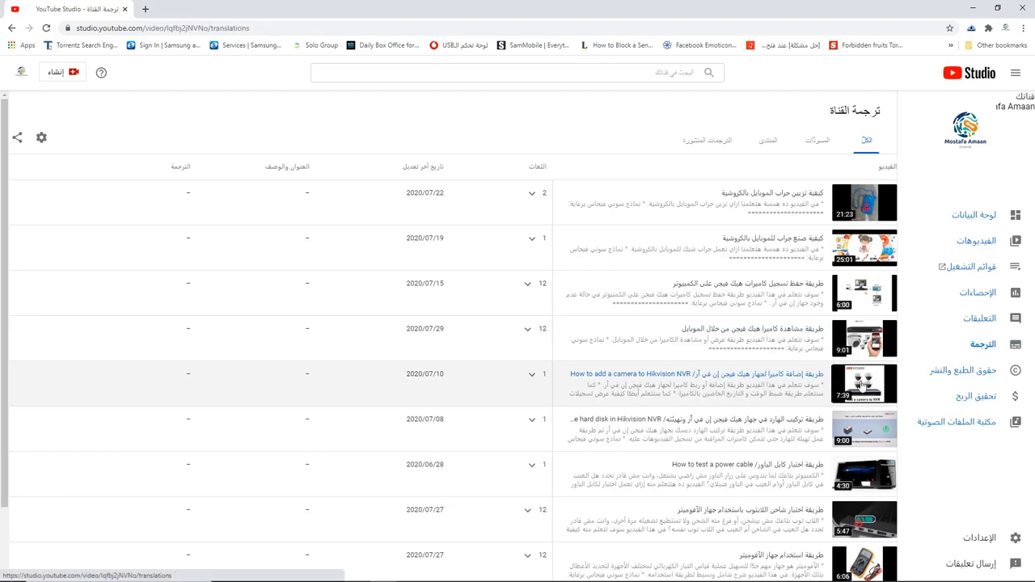
Step: Open the translations of the Hikvision NVR camera-adding video and start creating new Arabic subtitles for it
click(863, 387)
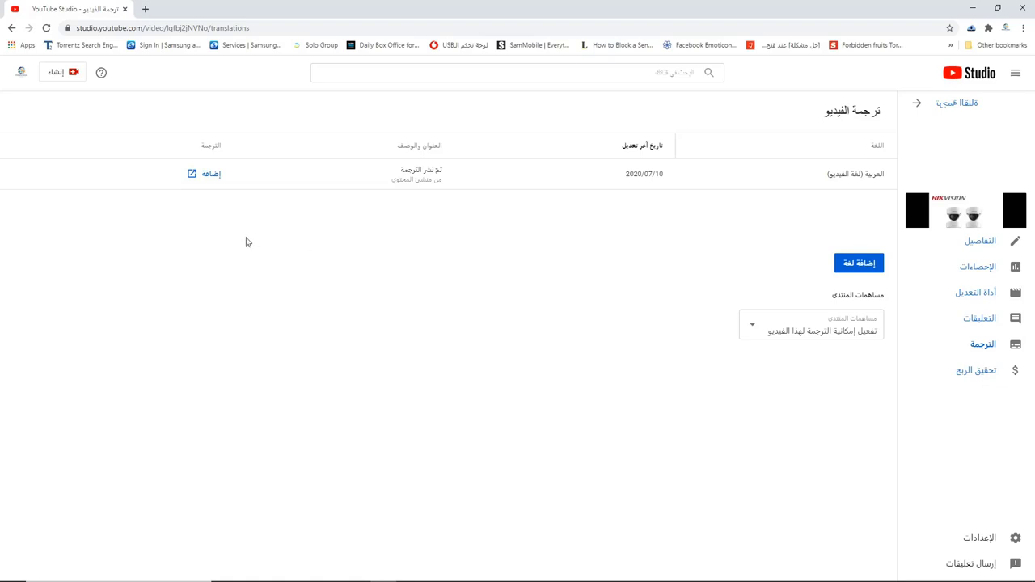
click(209, 175)
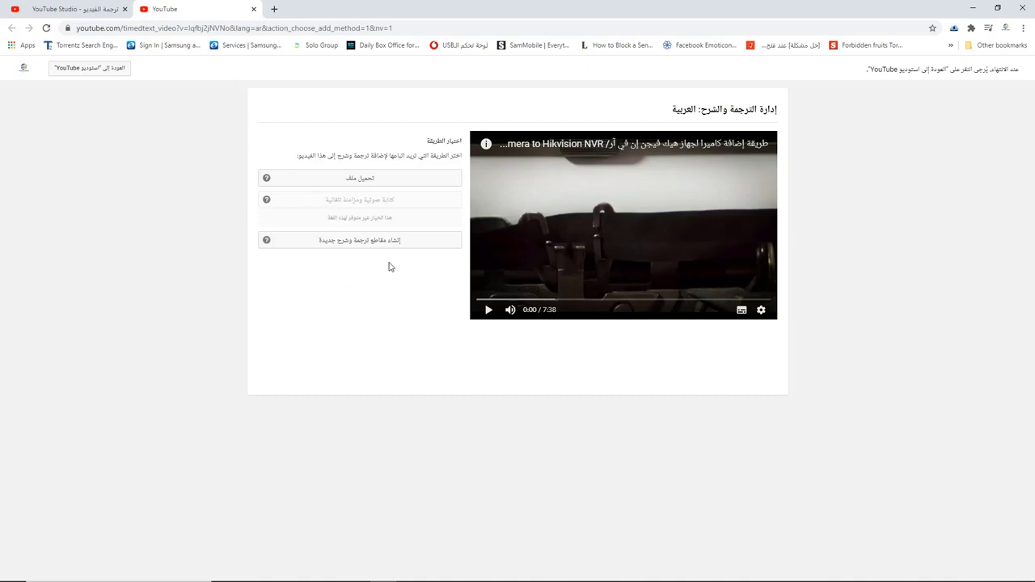
click(339, 243)
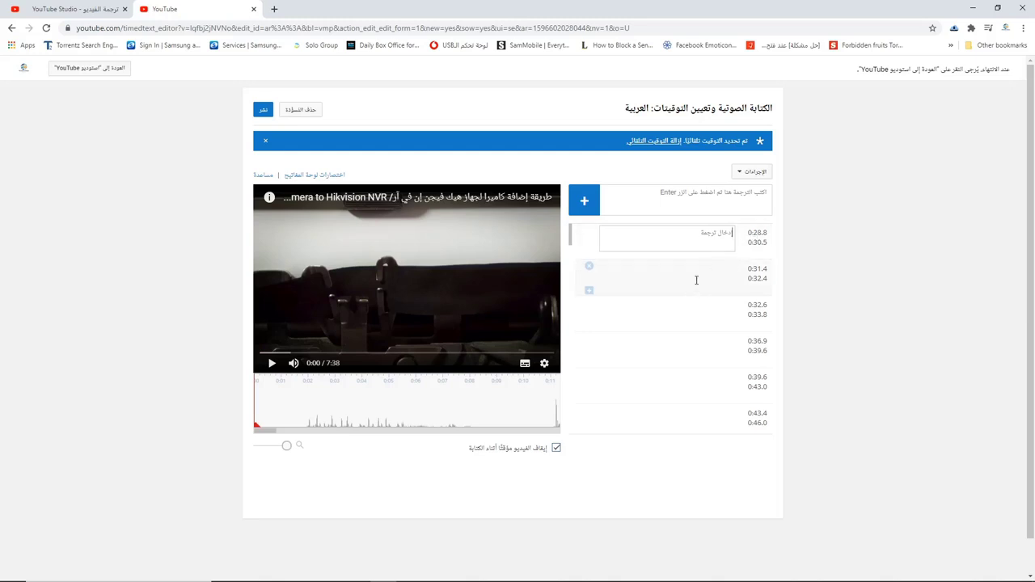
Step: Play the speech of the first subtitle segment at 0:28.8 and select that segment again
click(697, 249)
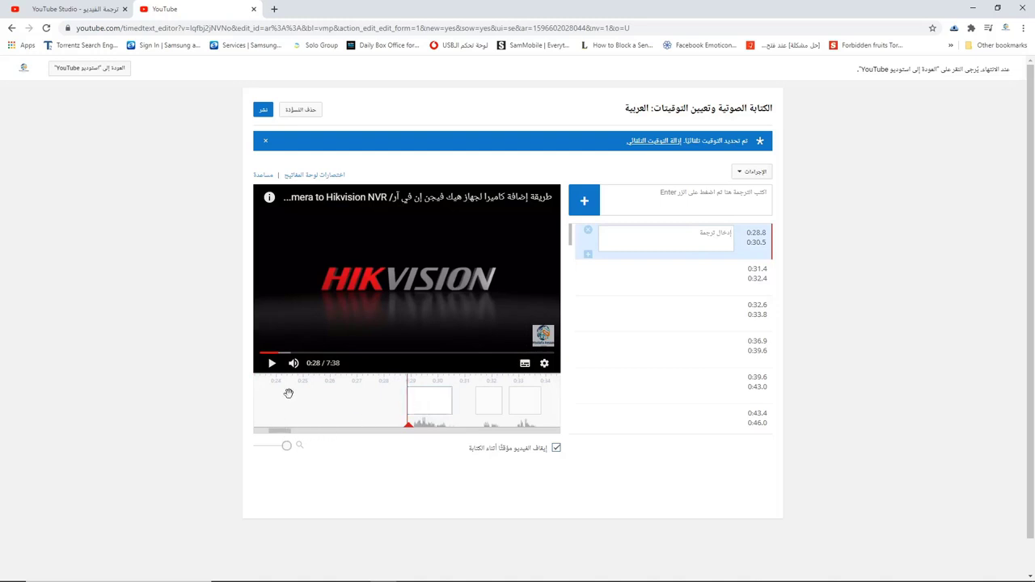
click(272, 366)
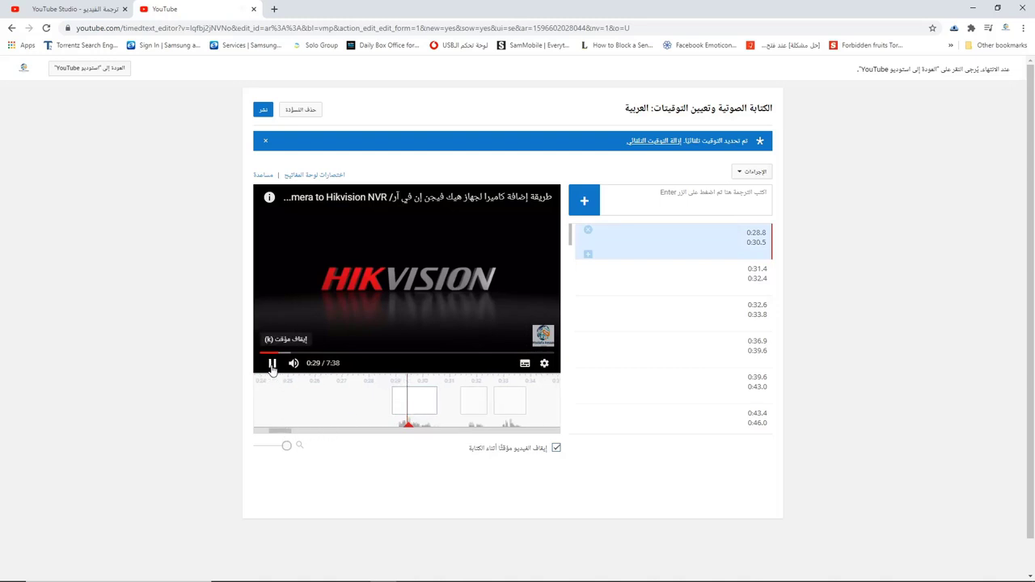
click(272, 365)
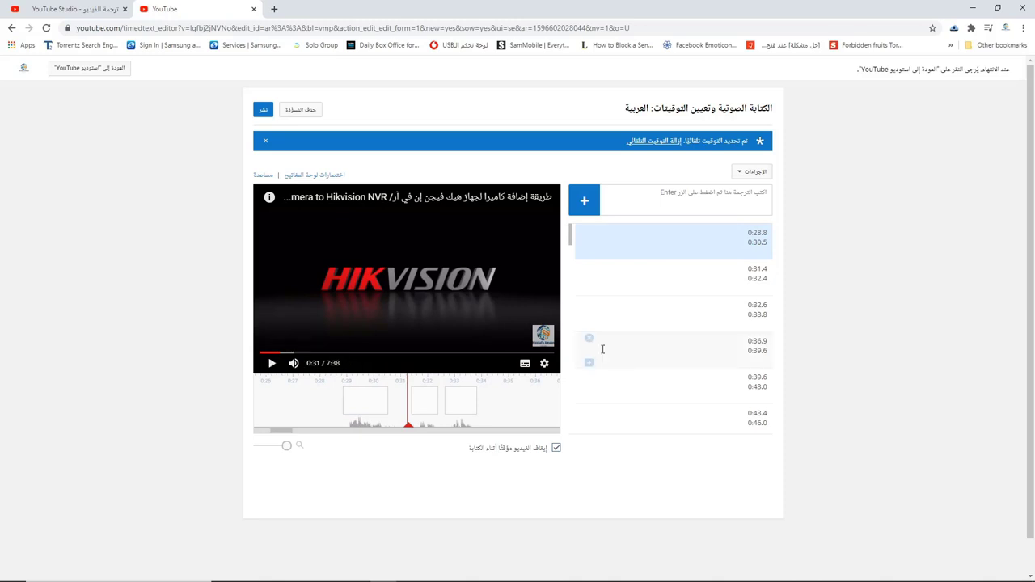
click(692, 242)
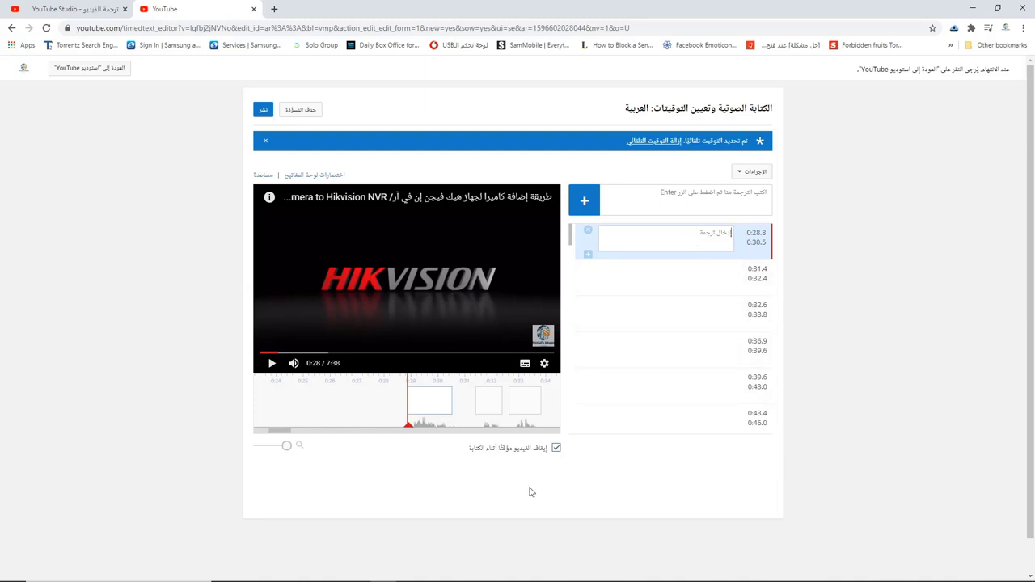
Step: Switch to Firefox, open Google Translate with English as the target language, and dismiss the history notice
click(409, 572)
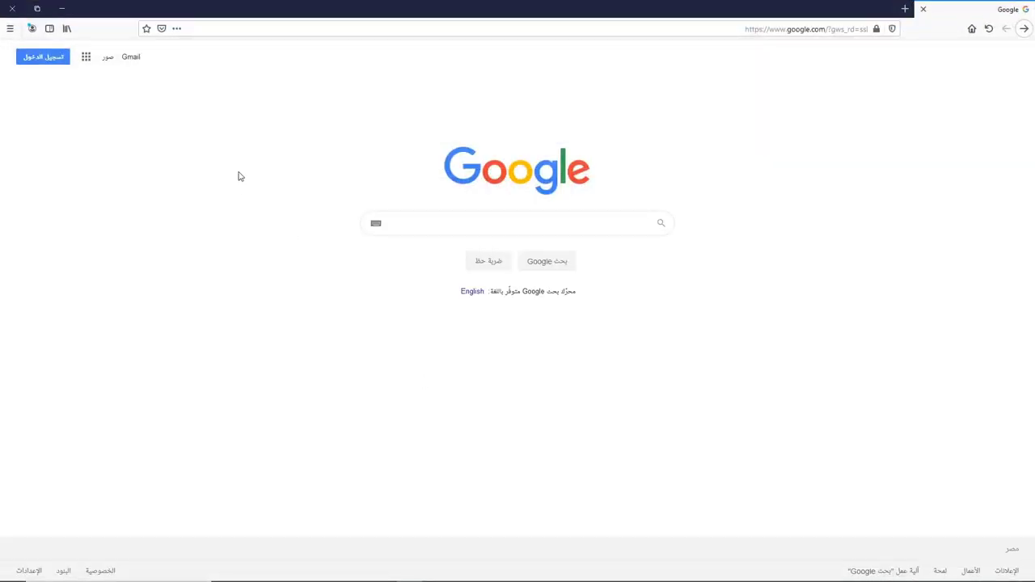
click(86, 56)
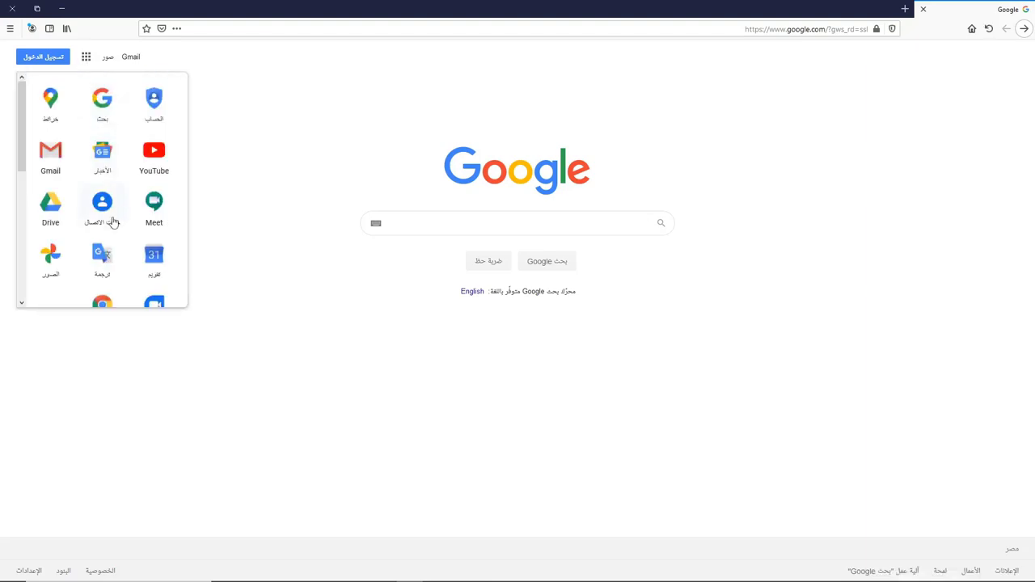
click(103, 265)
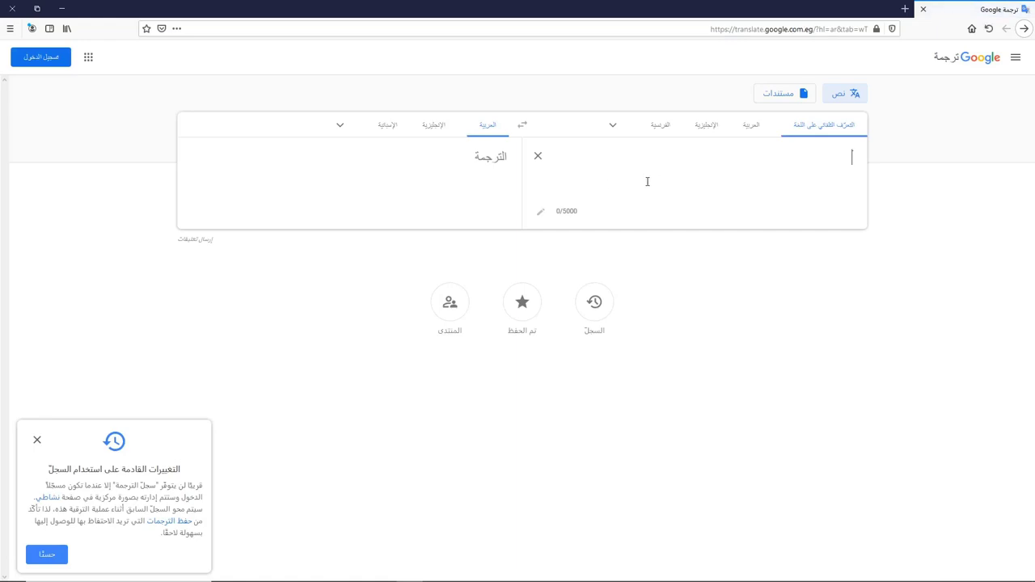
click(436, 128)
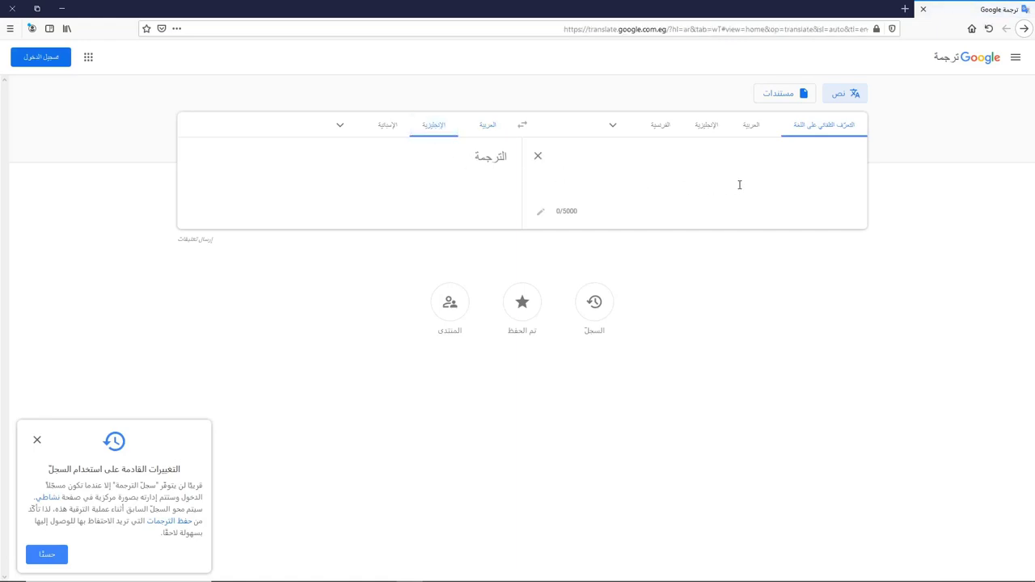
click(37, 439)
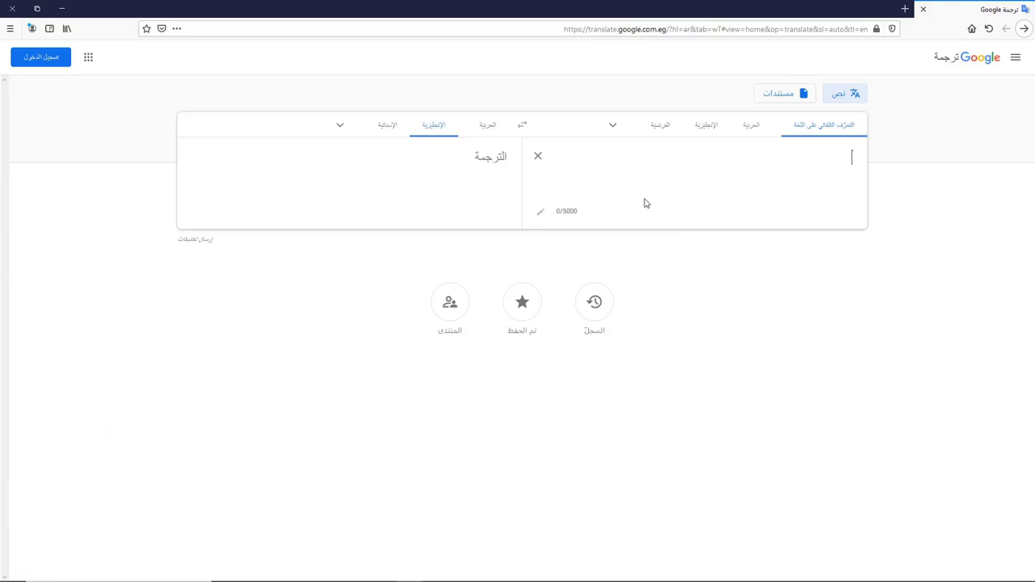
Step: Translate a colloquial Arabic sentence beginning with "هتلاقي", a person's first name, and ending with "في الجنينة"
key(alt+shift)
text(هتلا)
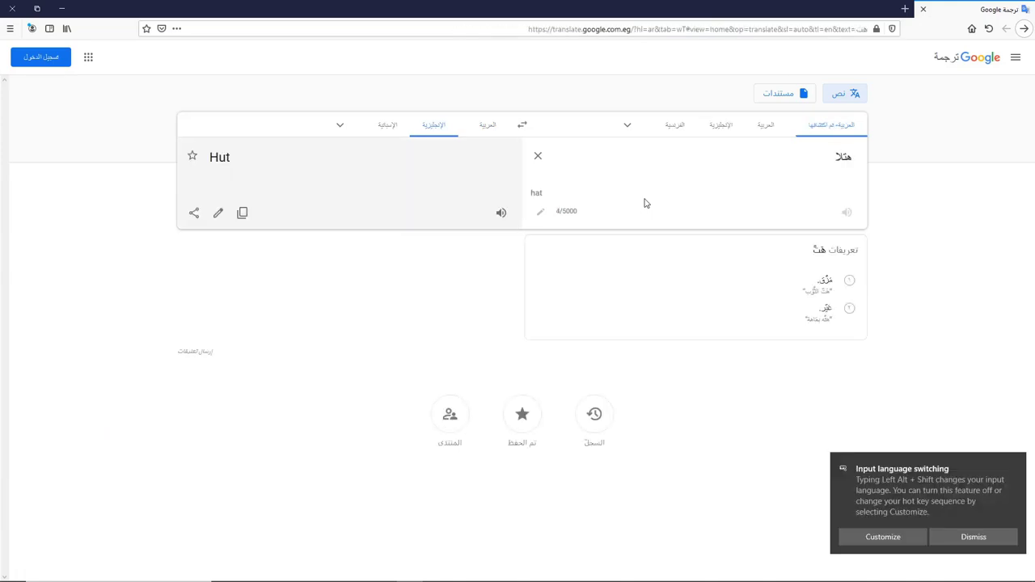
text(قي )
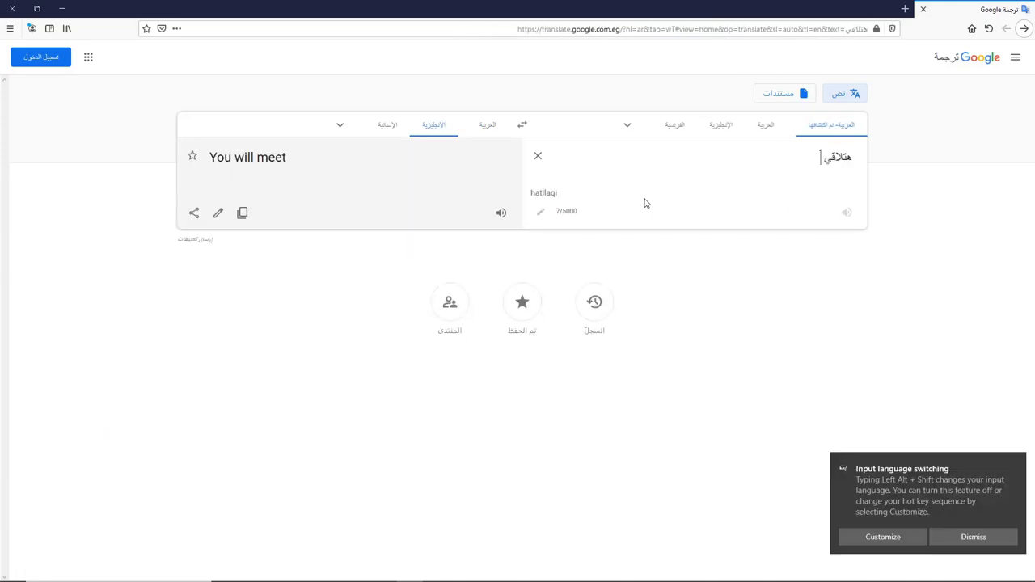
text(مصطفي ف)
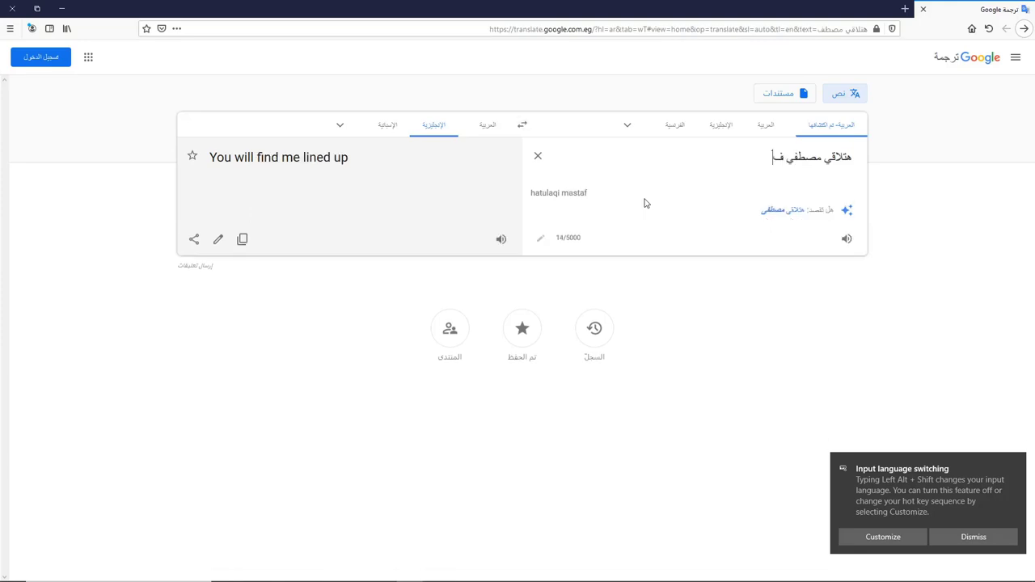
text(ي الجنينة)
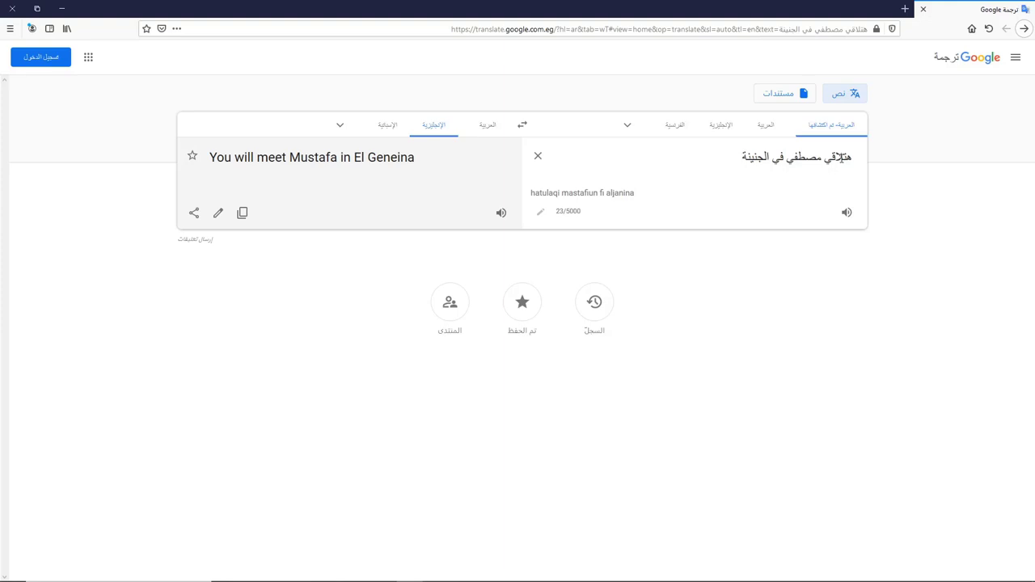
Step: Reword the sentence in standard Arabic, replacing "هتلاقي" with "سوف تجد" and "الجنينة" with "الحديقة"
double_click(841, 157)
text(سوف ت)
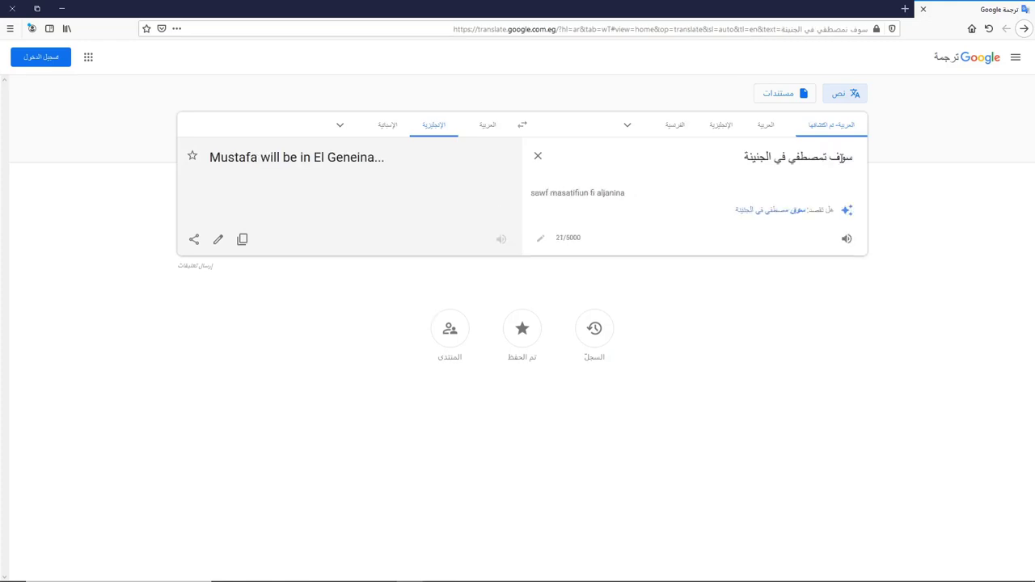
text(جد)
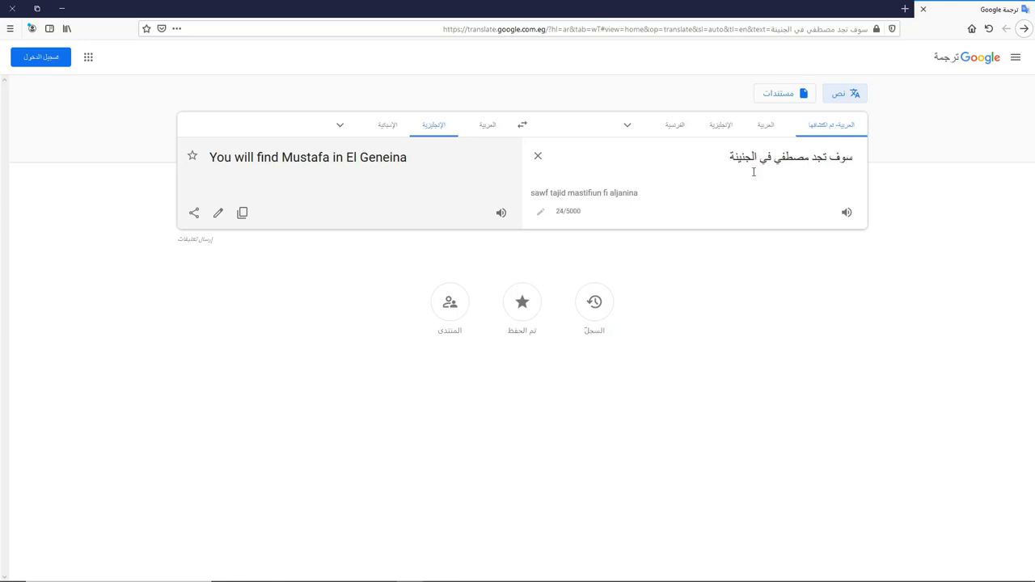
double_click(740, 156)
key(BackSpace)
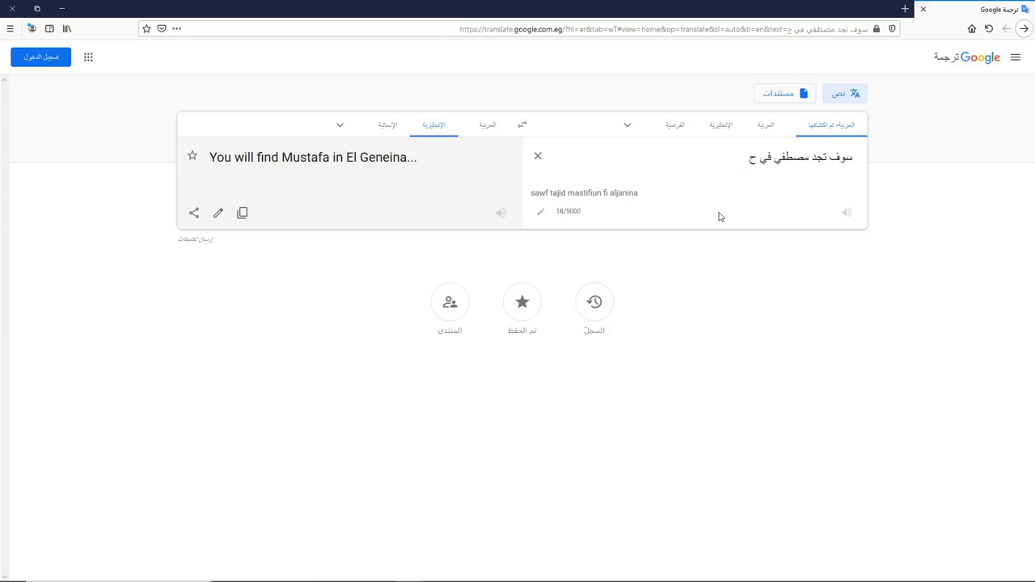
text(الحديقة)
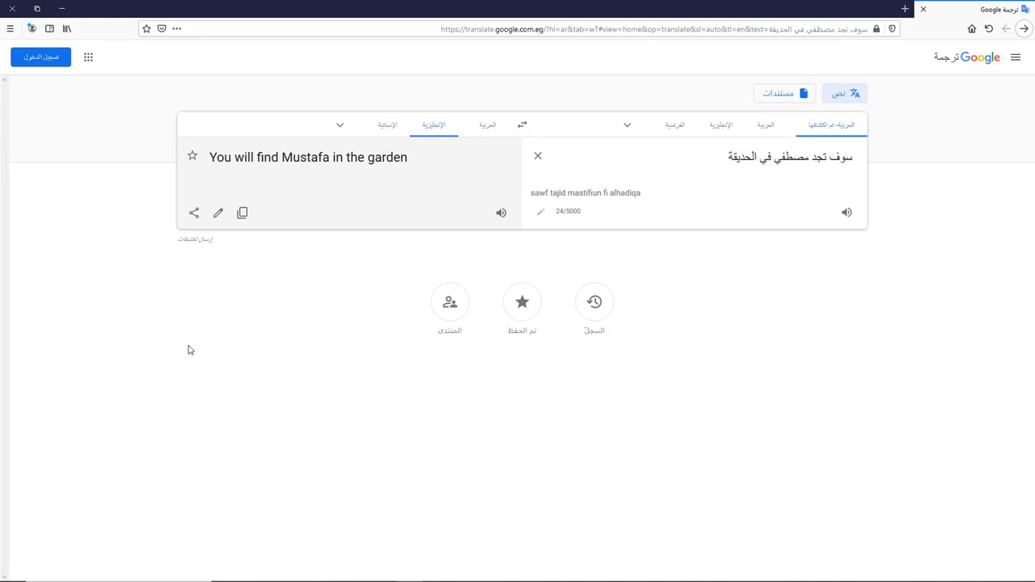
Step: Replace the whole source sentence with the word "علي", and change its last letter to spell "على"
key(BackSpace)
key(BackSpace)
key(BackSpace)
key(BackSpace)
key(BackSpace)
key(BackSpace)
key(BackSpace)
key(BackSpace)
key(BackSpace)
key(BackSpace)
key(BackSpace)
key(BackSpace)
key(BackSpace)
key(BackSpace)
key(BackSpace)
key(BackSpace)
key(BackSpace)
key(BackSpace)
key(BackSpace)
key(BackSpace)
key(BackSpace)
key(BackSpace)
key(BackSpace)
key(BackSpace)
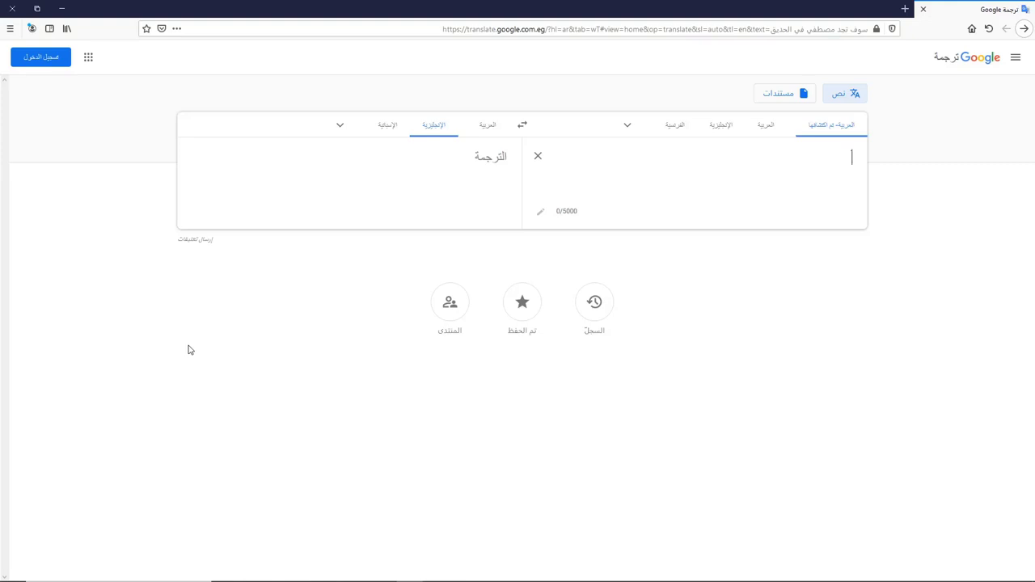
text(عل)
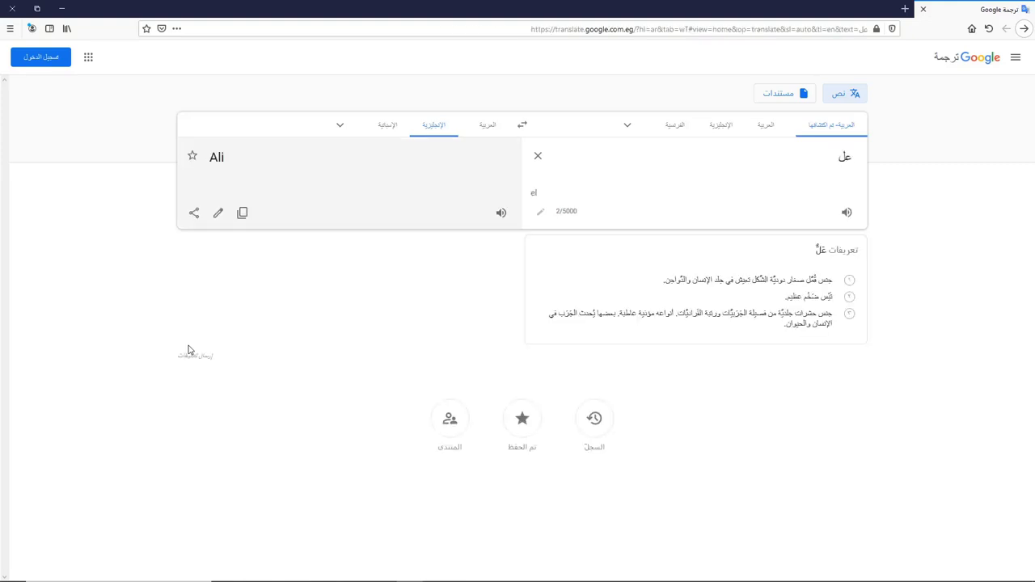
text(ي)
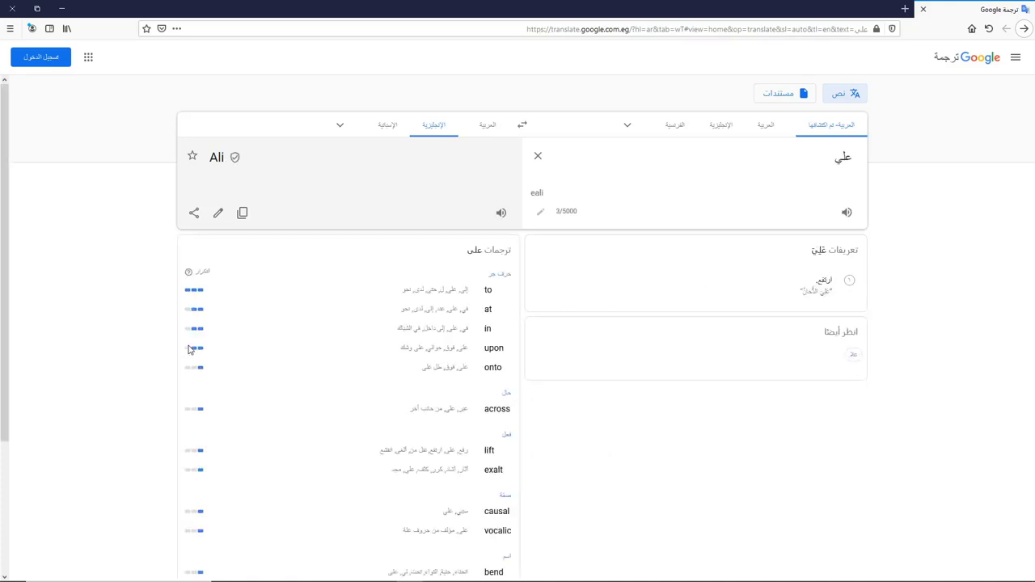
key(BackSpace)
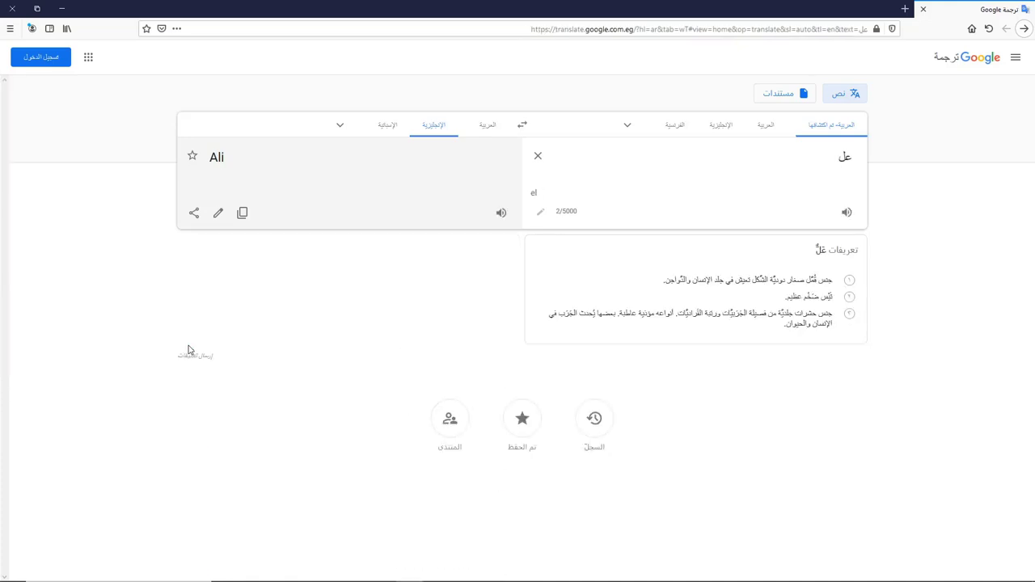
text(ى)
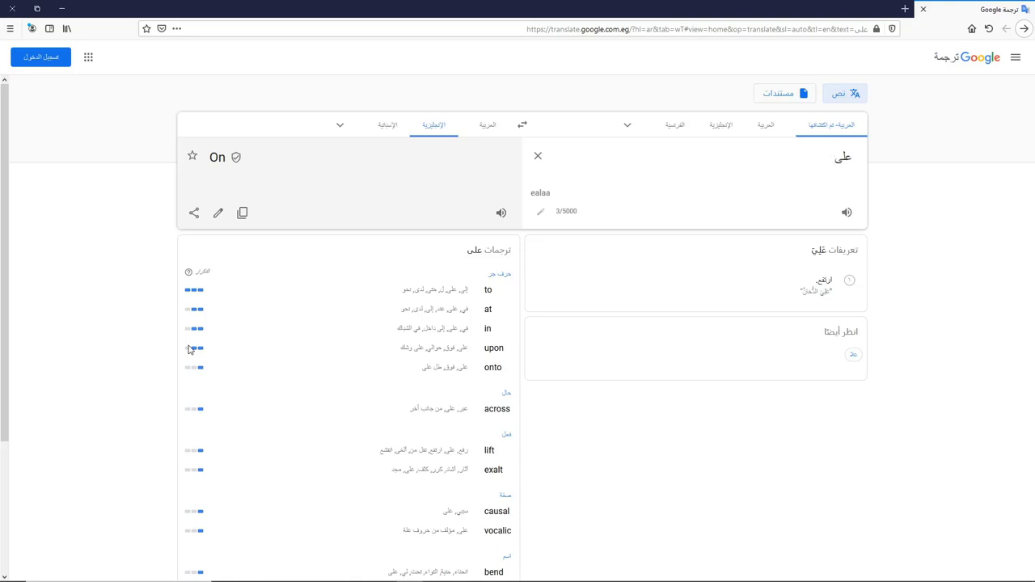
Step: Replace the source word with the sentence "لا أحب التفاح" to translate it into English
key(BackSpace)
key(BackSpace)
key(BackSpace)
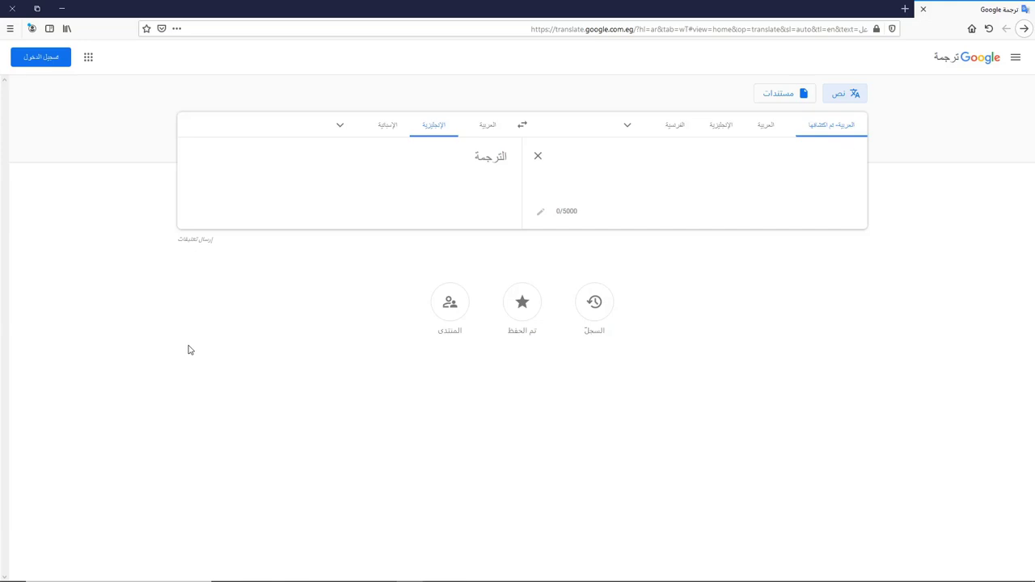
text(لا)
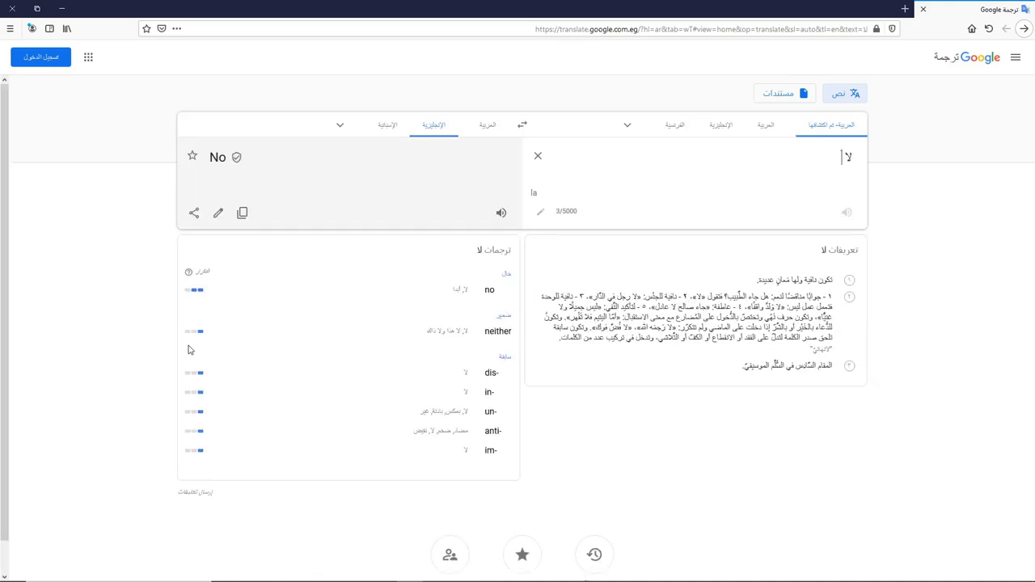
text( أحب ا)
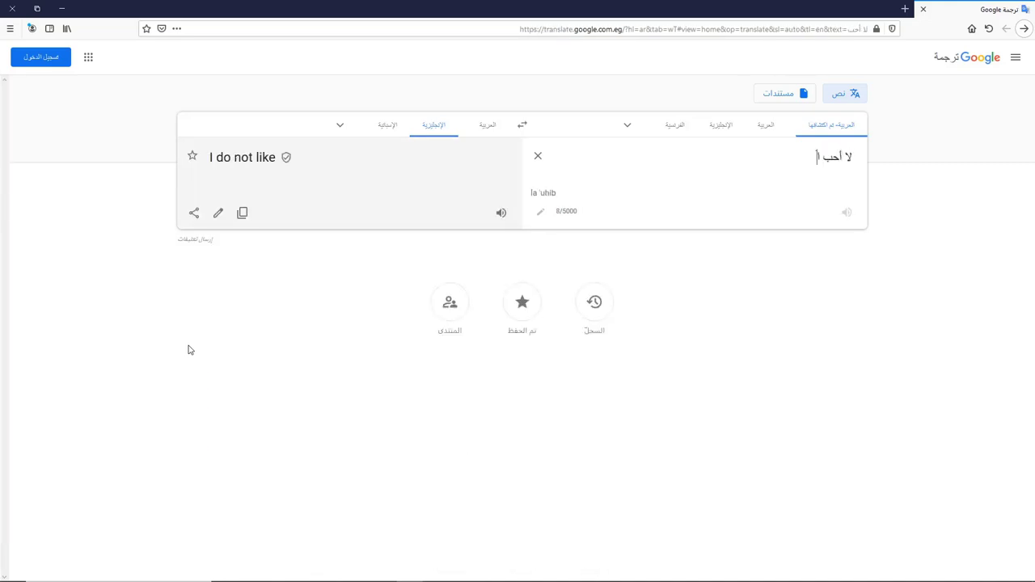
text(لتفاح)
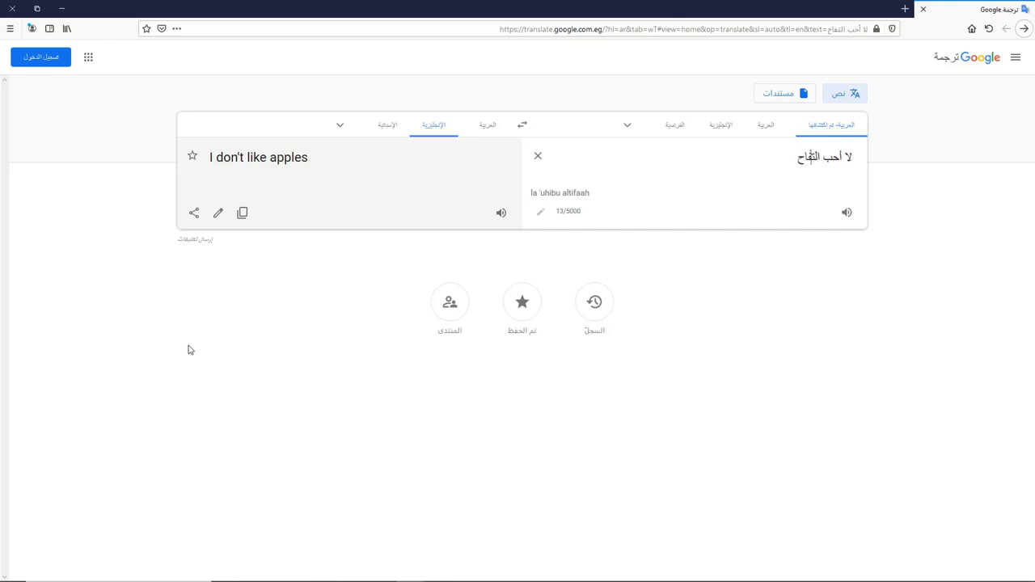
Step: Insert an Arabic comma directly after "لا" in the source sentence
key(Right)
key(Right)
key(Right)
key(Right)
key(Right)
key(Right)
key(Right)
key(Right)
key(Right)
text(،)
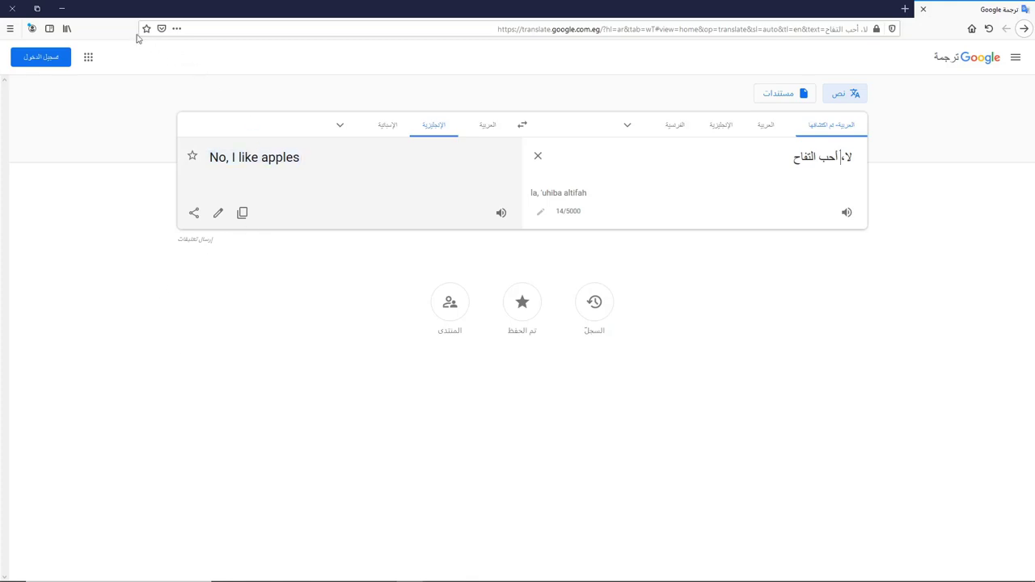
Step: Switch back to the YouTube subtitle editor and play the speech from the first segment to about 0:34
click(63, 9)
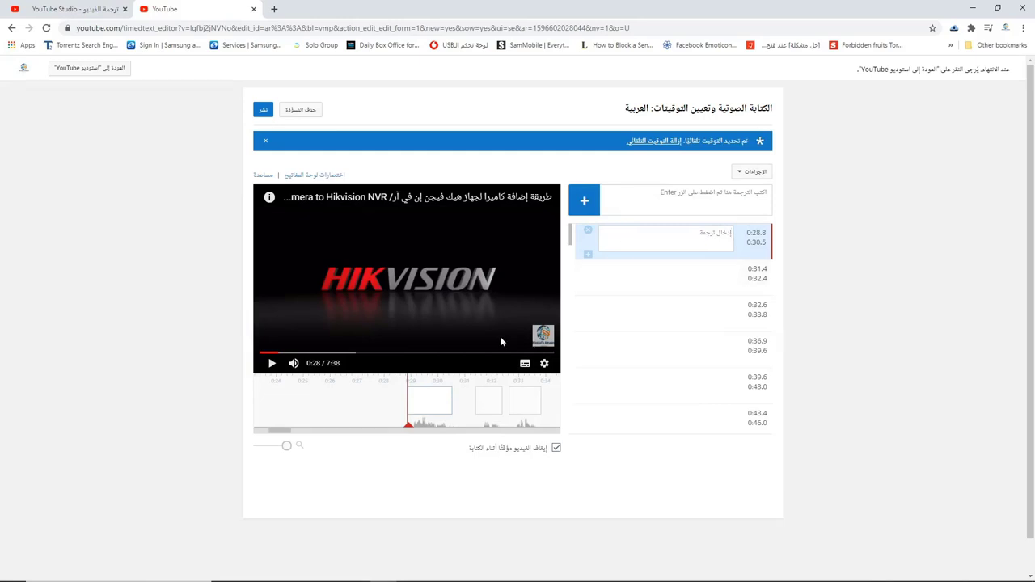
click(272, 365)
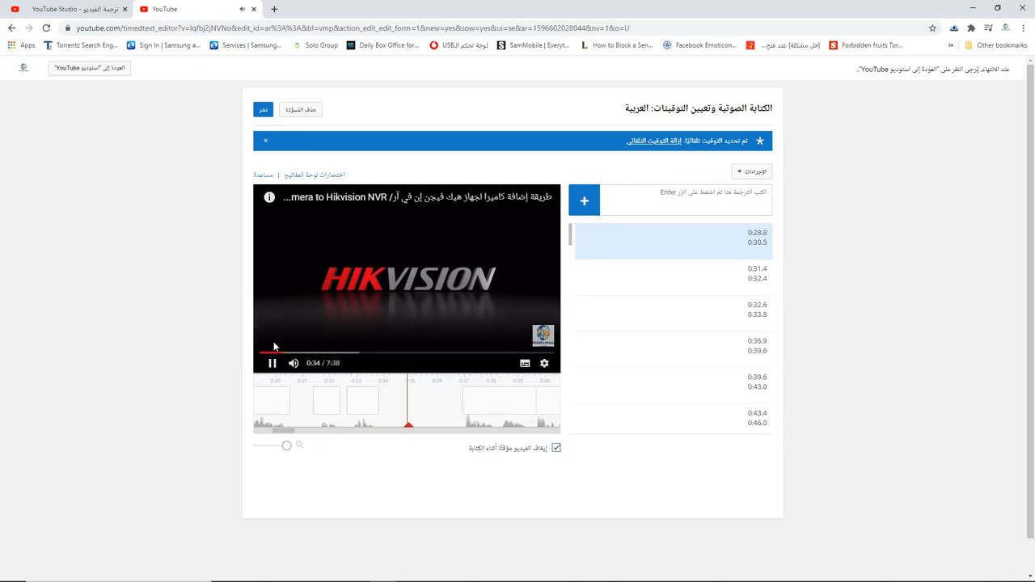
click(272, 363)
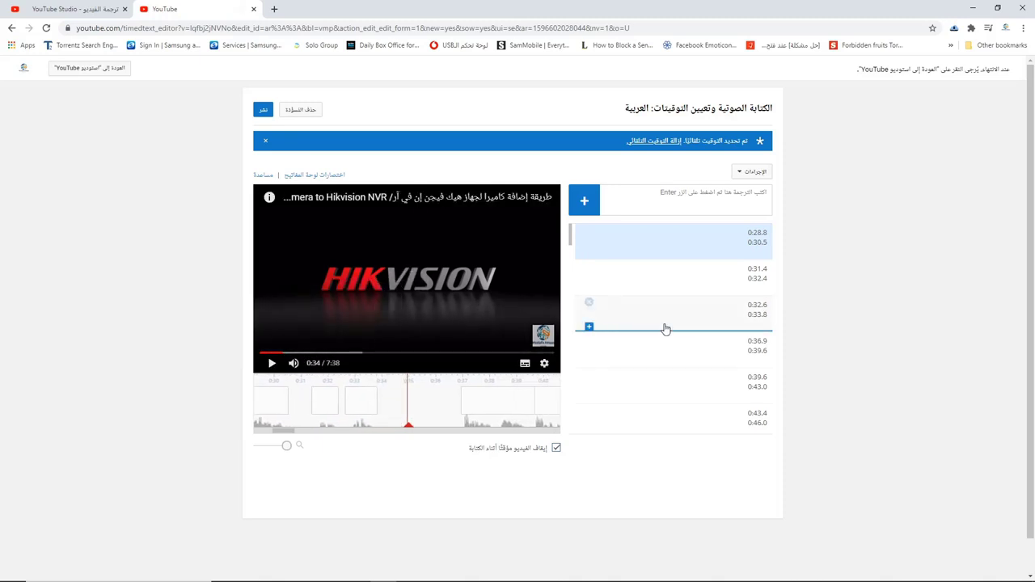
Step: Caption the 0:28.8 segment with "السلام عليكم و رحمة الله"
click(674, 233)
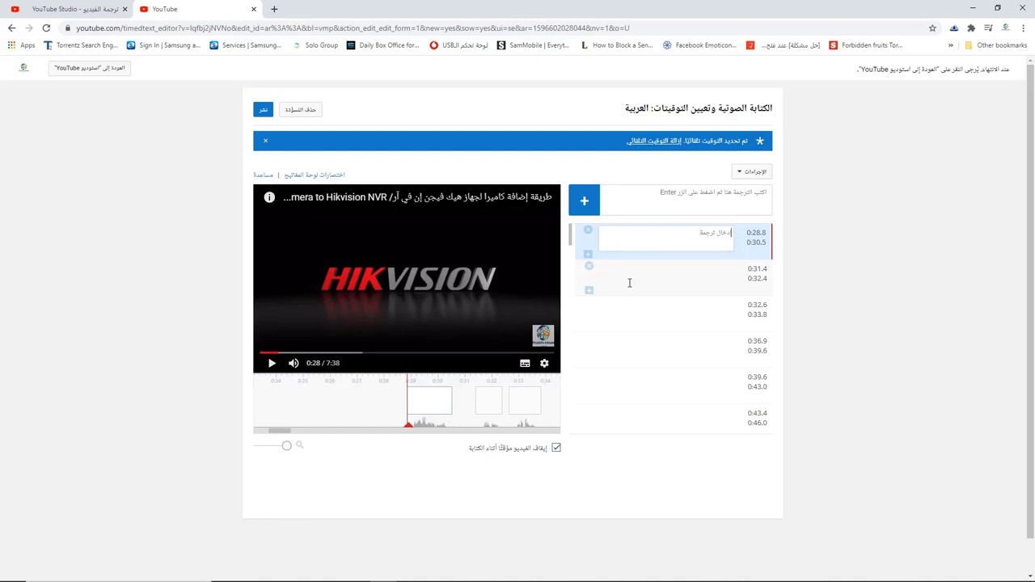
text(السل)
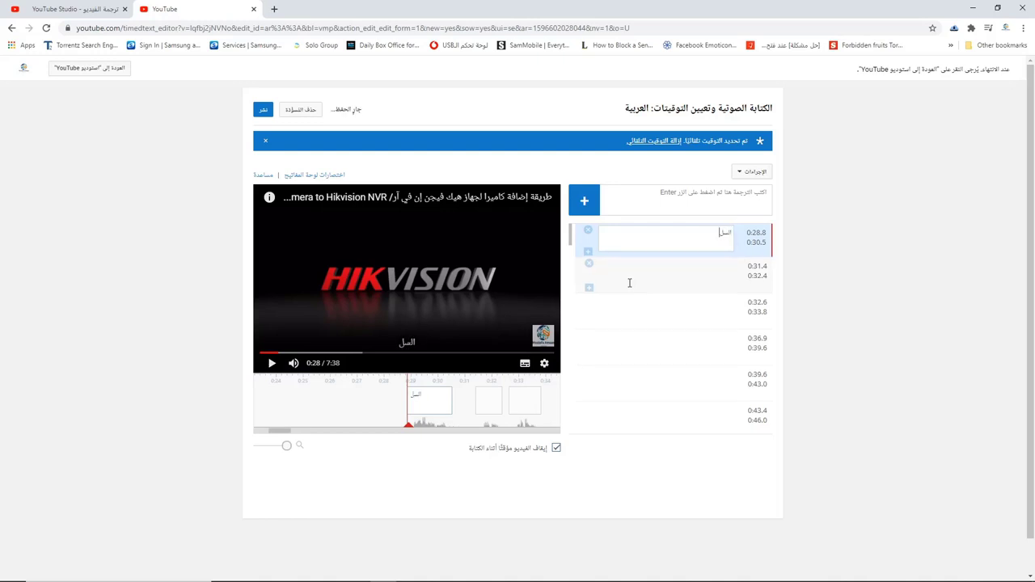
text(ام عليكم و رحمة الله)
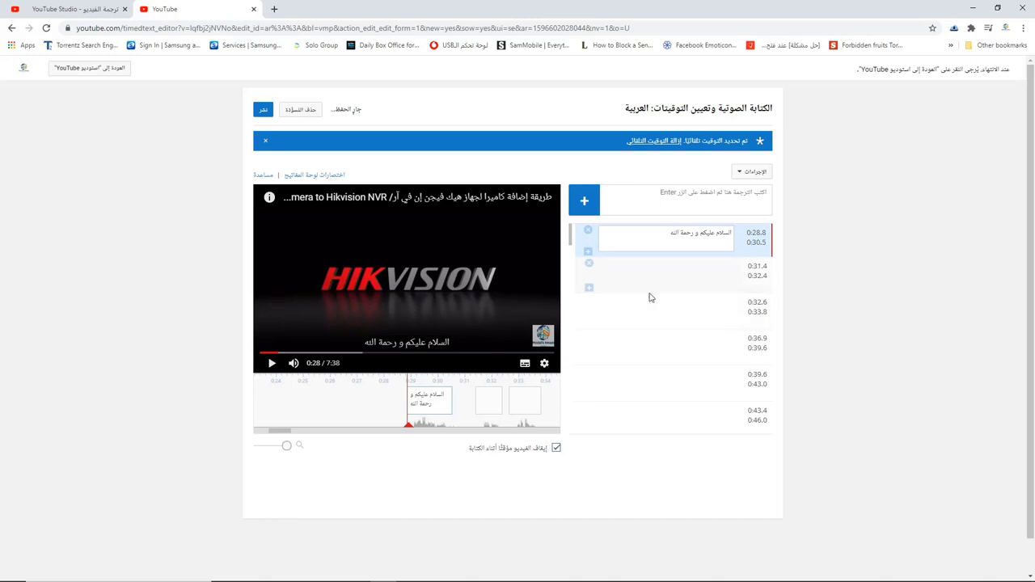
Step: Play the speech from 0:31.4, delete the empty 0:32.6 segment and extend the 0:31.4 segment's end to 0:33.6
click(656, 281)
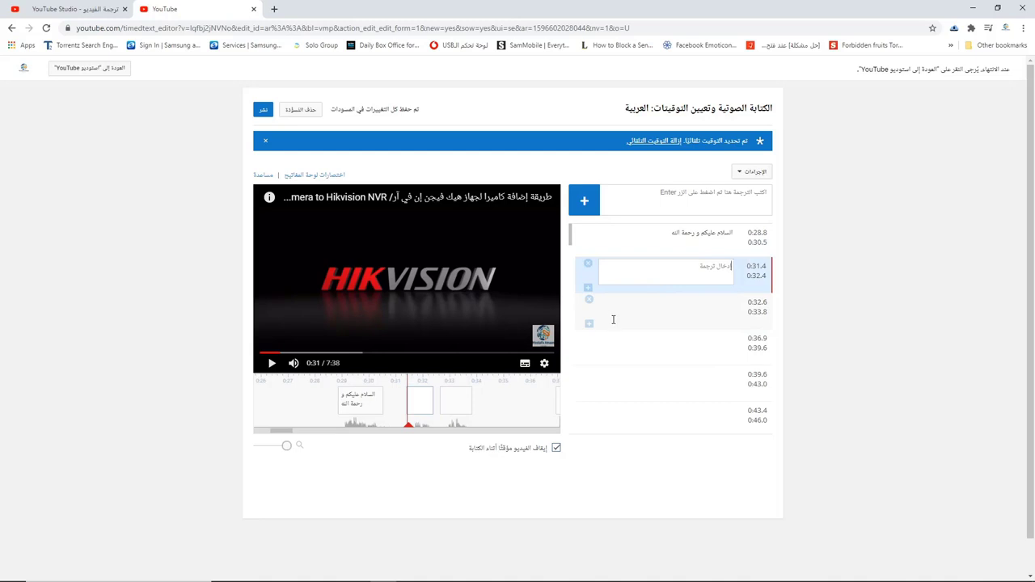
click(272, 364)
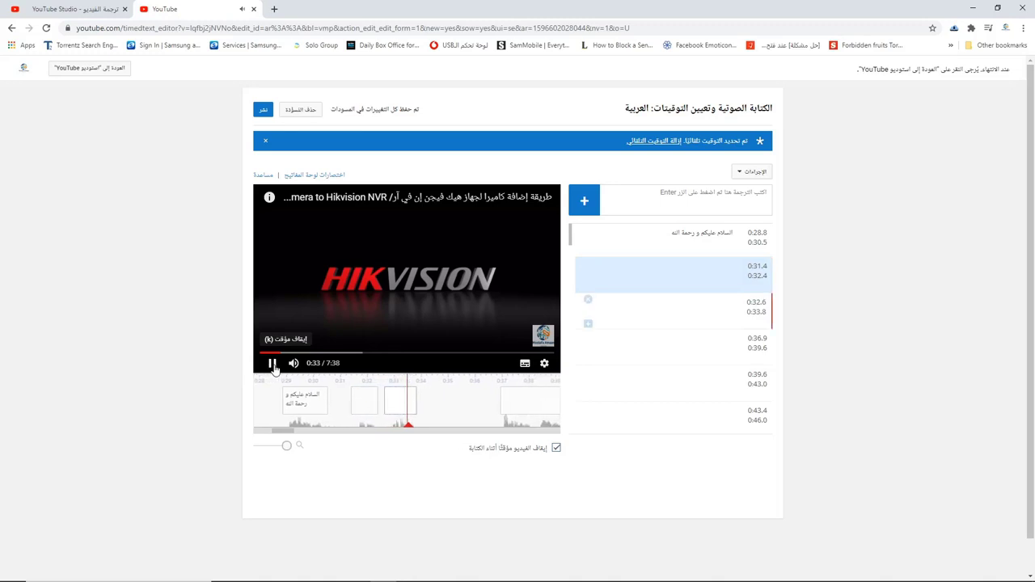
click(272, 365)
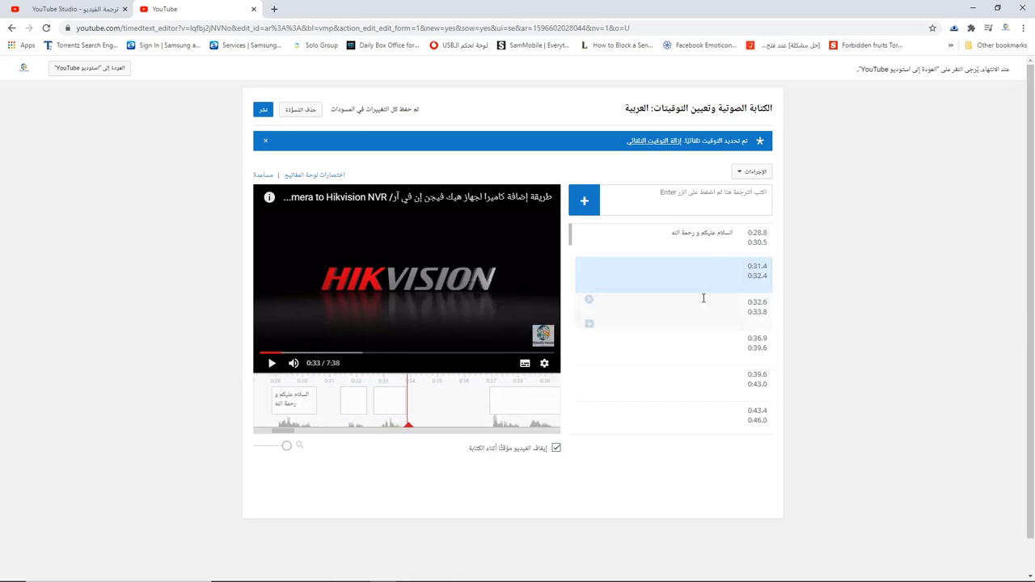
click(702, 305)
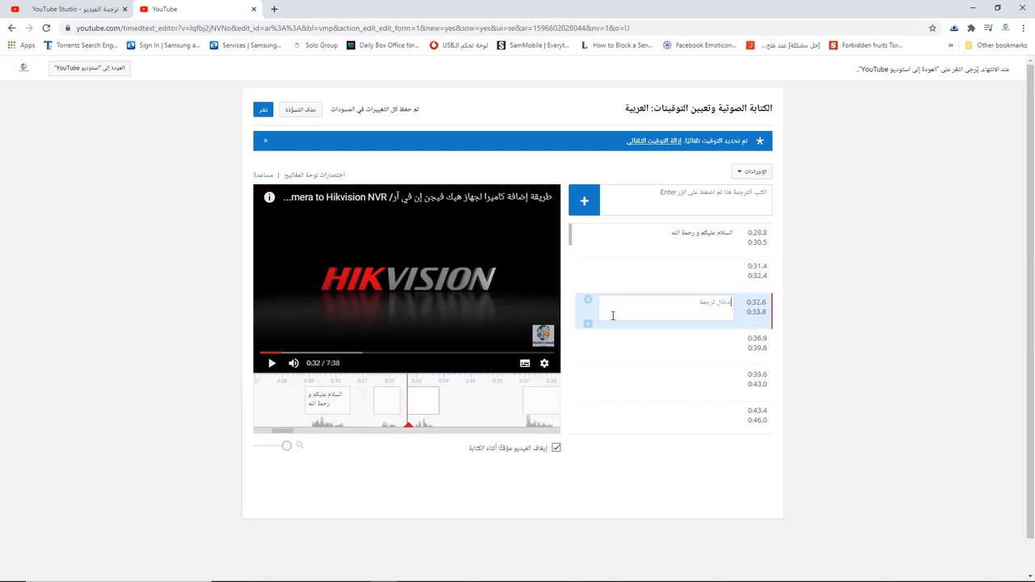
click(587, 300)
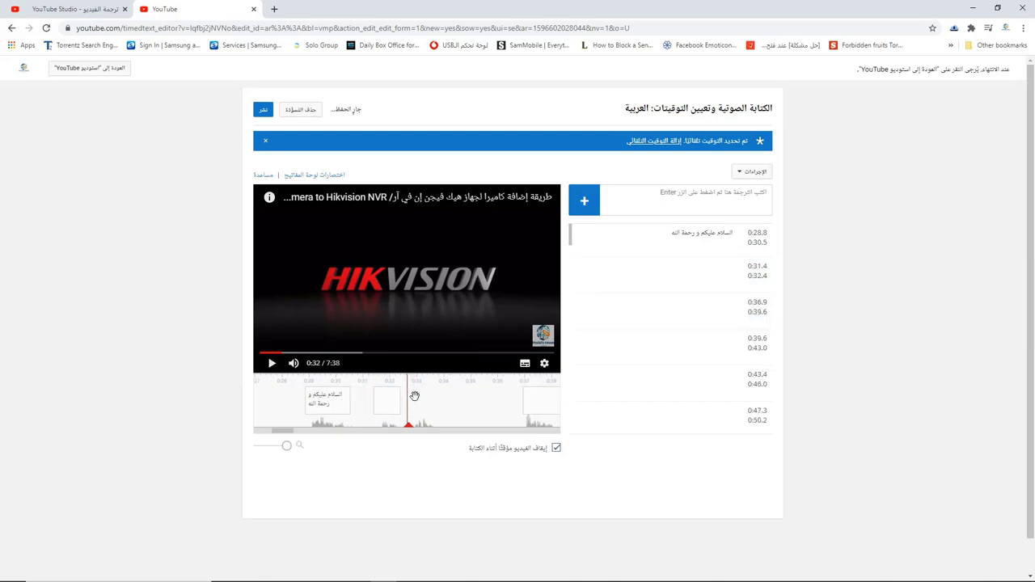
drag(399, 402, 433, 400)
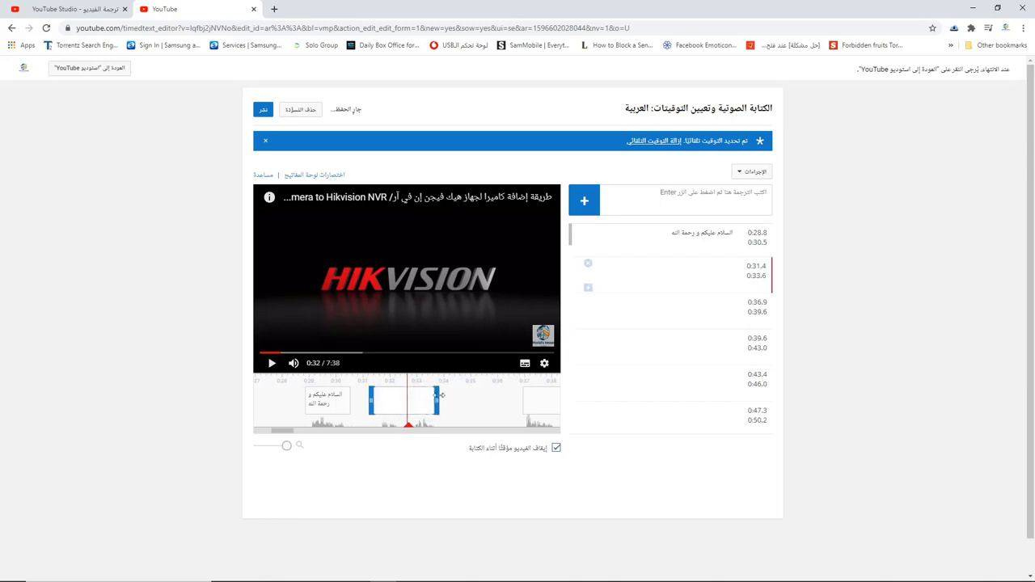
Step: Caption the 0:31.4 segment with "معكم" and the presenter's full name in Latin letters on a second line
click(695, 279)
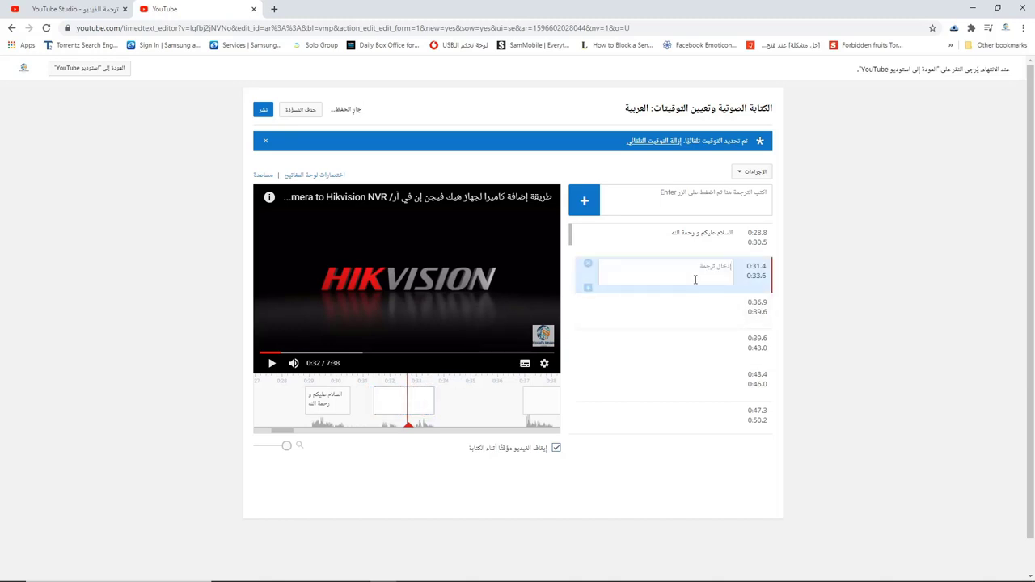
text(معكم)
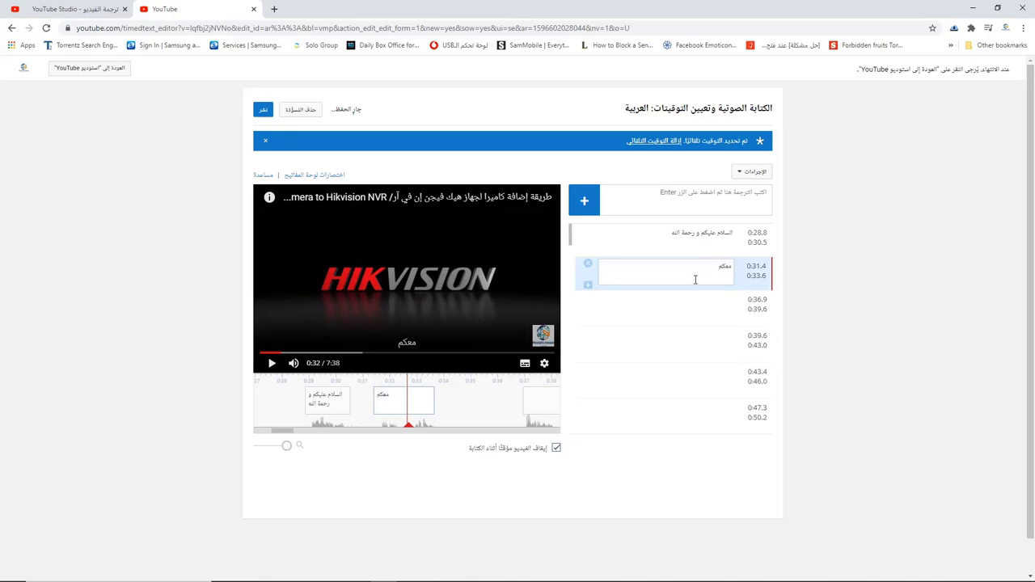
key(Return)
text(Mostaf)
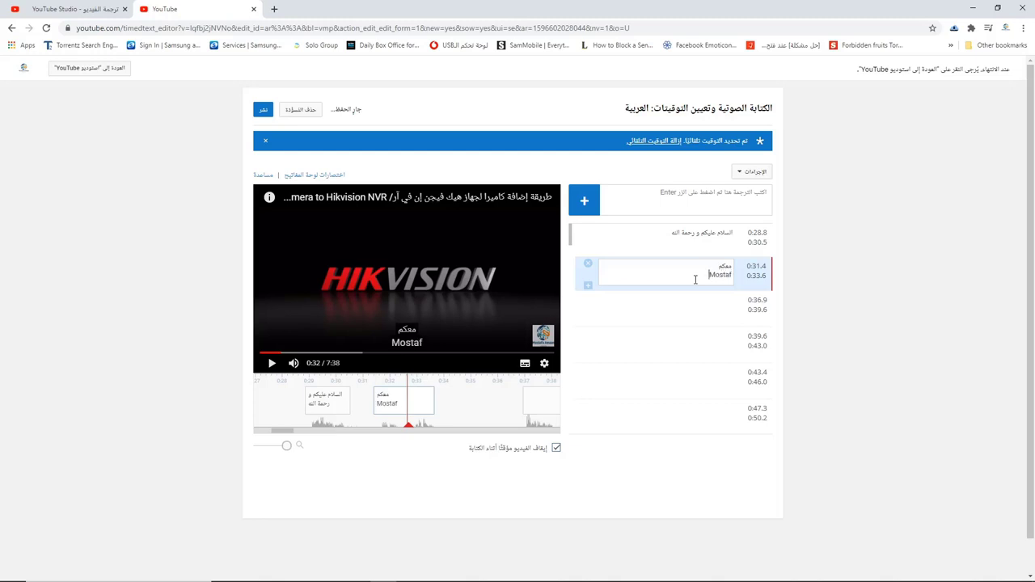
text(a Amaan)
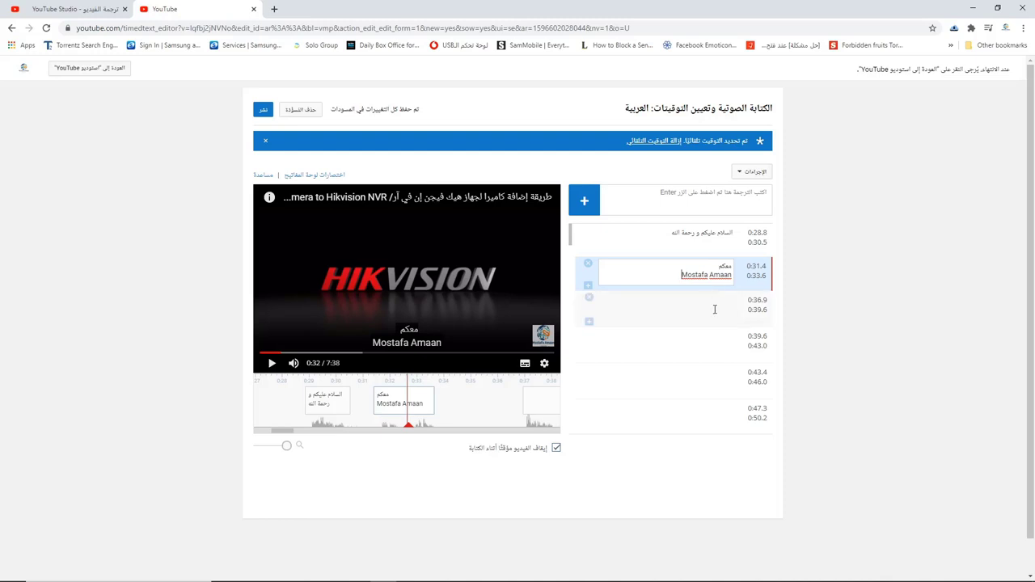
Step: Caption the 0:36.9–0:47.3 segments "بعد أن تعلمنا كيفية", "إعادة ضبط المصنع لـ كاميرا هيكفيجن", "و جهاز إن في آر هيكفيجن", "وتعلمنا أيضًا كيفية تركيب الهارد ديسك"
click(713, 309)
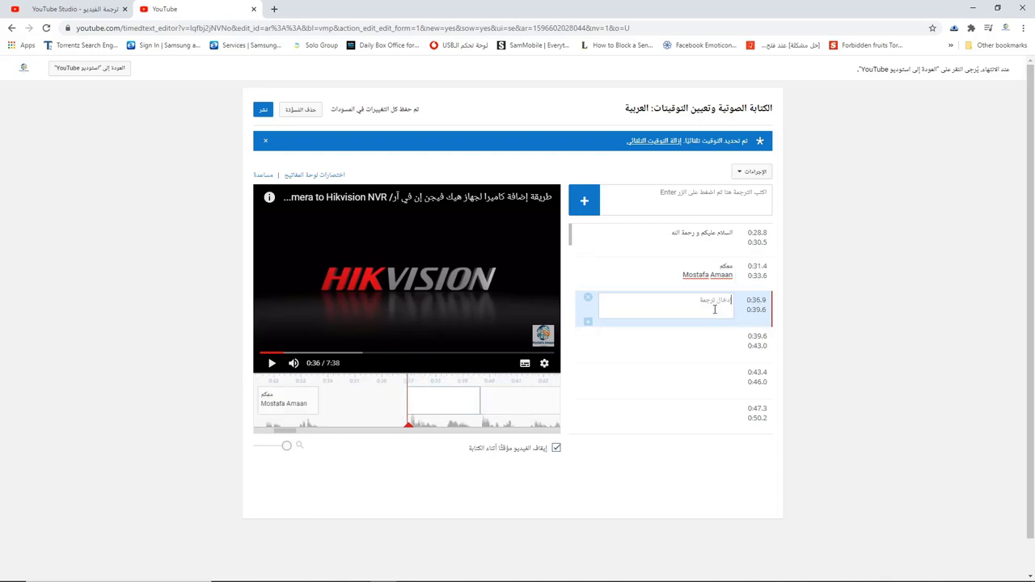
text(بعد أن تعلمنا كيفية)
click(272, 363)
text(إعادة ضبط المصنع لـ كاميرا هيكفيجنو جهاز إن في آر هيكفيجنوتعلمنا أيضًا كيفية تركيب الهارد ديسك)
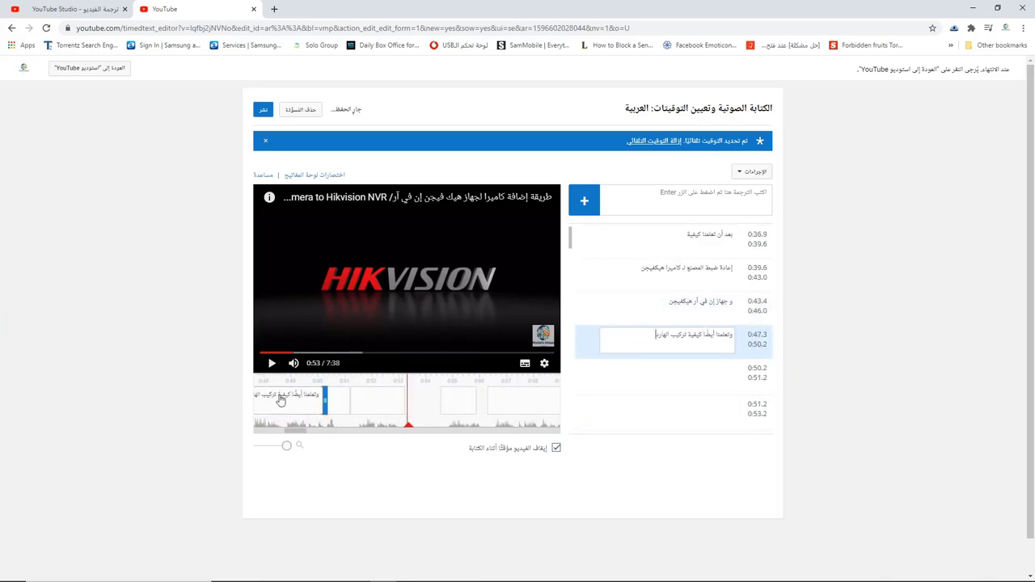
Step: Caption the segments from 0:51.2 to 0:57.4 "في جهاز الـ إن في آر", "و نعمل للهارد ديسك تهيئة حتى تتمكن الكاميرات" and "من تسجيل الفيديوهات عليه"
text(في جهاز الـ إن في آر)
click(272, 363)
text(و تعمل الهارد ديسك تهيئة حتى تتمكن الكاميرات)
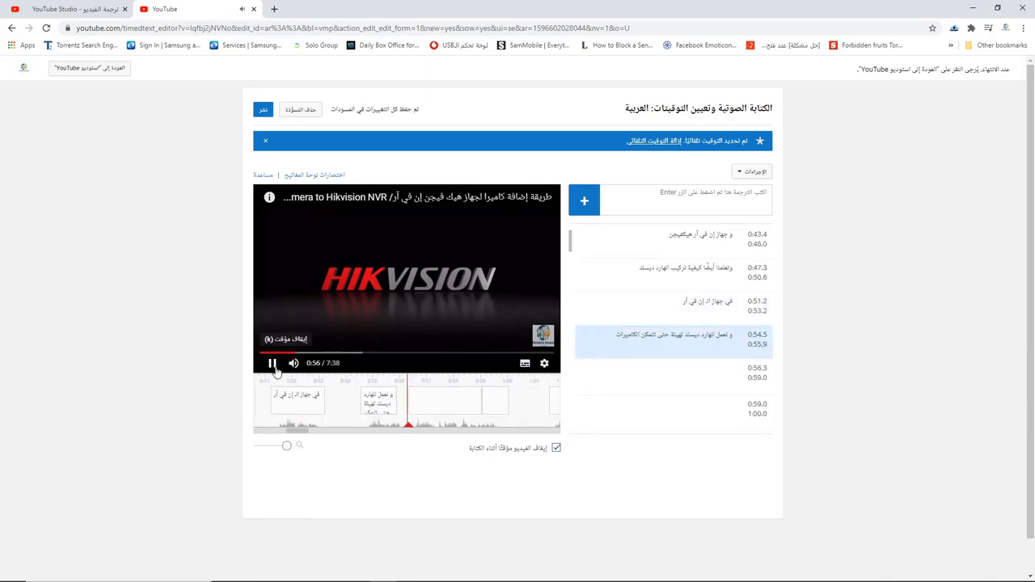
click(272, 363)
click(644, 339)
text(من تسجيل الفيديوهات عليه)
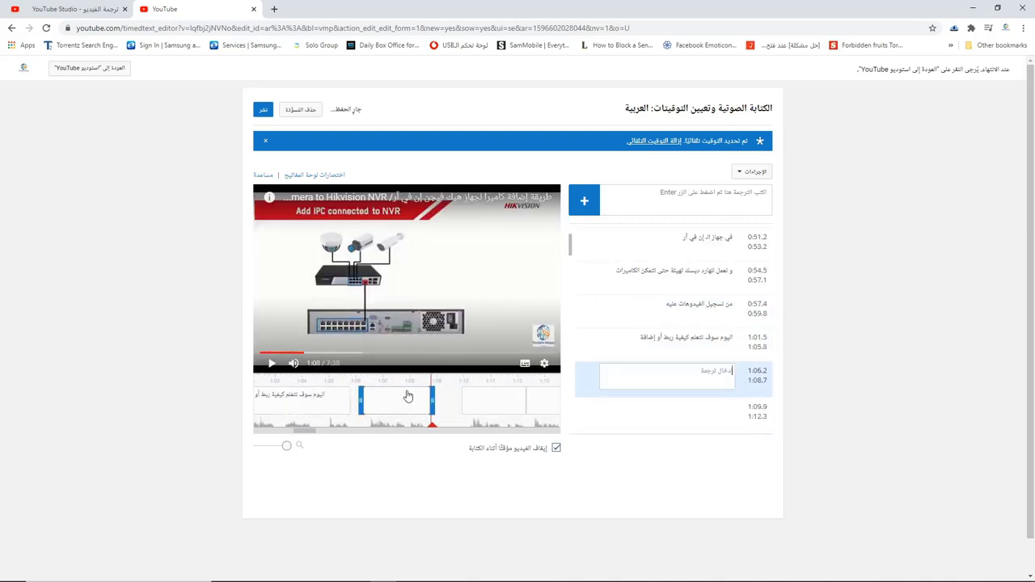
Step: Caption the segments from 1:12.3 to 1:21.8 "توصيل جهاز الـ إن في آر", "و الكاميرات على نفس الشبكة", "كما توضح هذه الصورة" and "هيا بنا نتعلم"
click(262, 412)
text(توصيل جهاز الـ إن في آرو الكاميرات على نفس الشبكةكما توضح هذه الصورة)
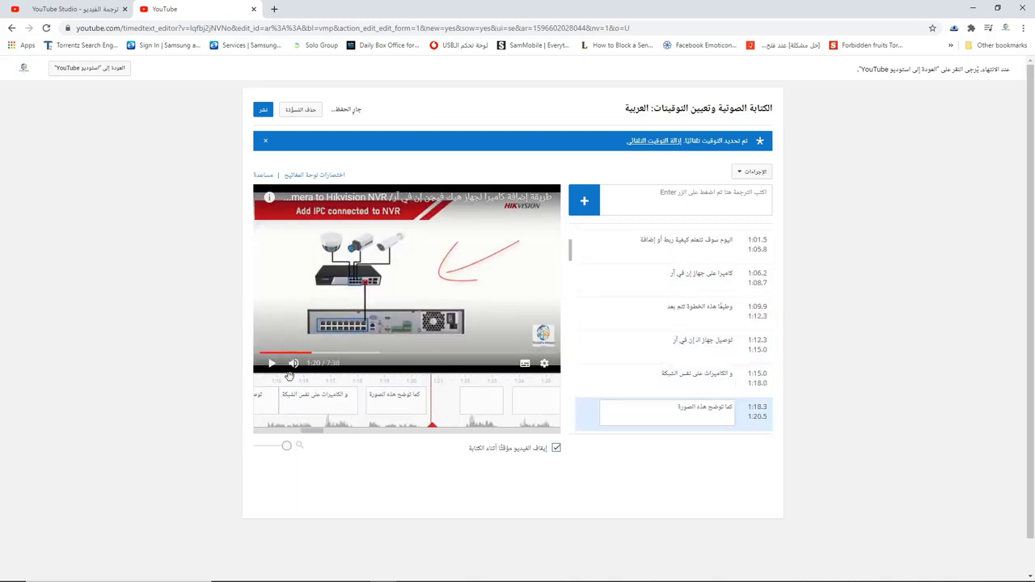
text(هيا بنا نتعلم)
Step: Caption the 1:23.7 and 1:33.1 segments "كيف ستتمكن من ربط الكاميرات بجهاز الـ إن في آر" and "أولاً: نقوم بالدخول على جهاز الـ إن في آر"
click(619, 371)
text(كيف ستتمكن من ربط الكاميرات بجهاز الـ إن في آر)
key(Return)
text(أولاً نقوم بالدخول على جهاز الـ إن في آر)
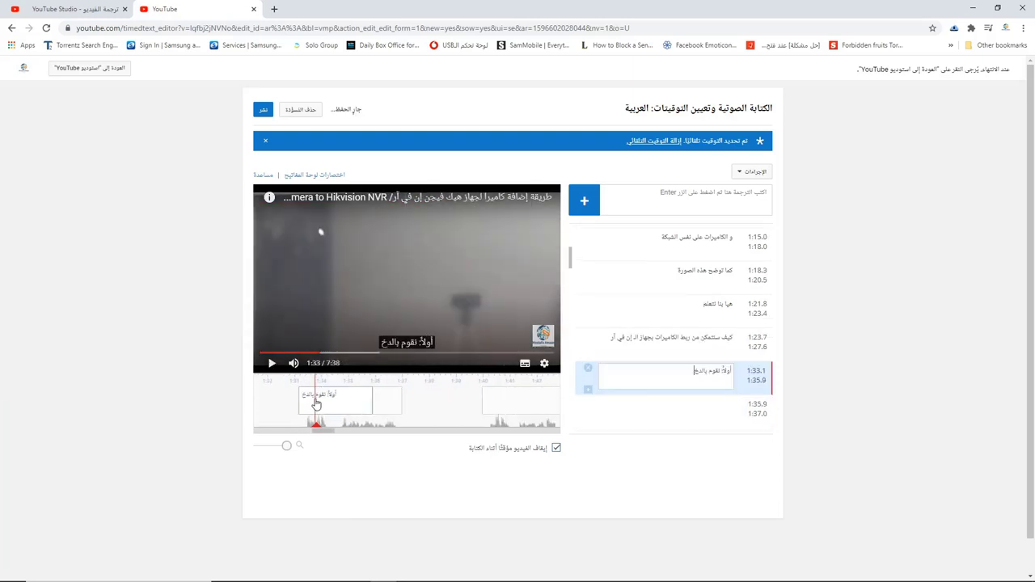
Step: Caption the 1:39.9 and 1:43.5 segments "سوف تلاحظ وجود مربعات بالشاشة" and "4 مربعات أو 6 على حسب استيعاب جهاز الـ إن في آر"
key(Return)
text(سوف تلاحظ وجود مربعات بالشاشة)
key(Return)
text(4 مربعات أو 6 على حسب استيعاب جهاز الـ إن في آر)
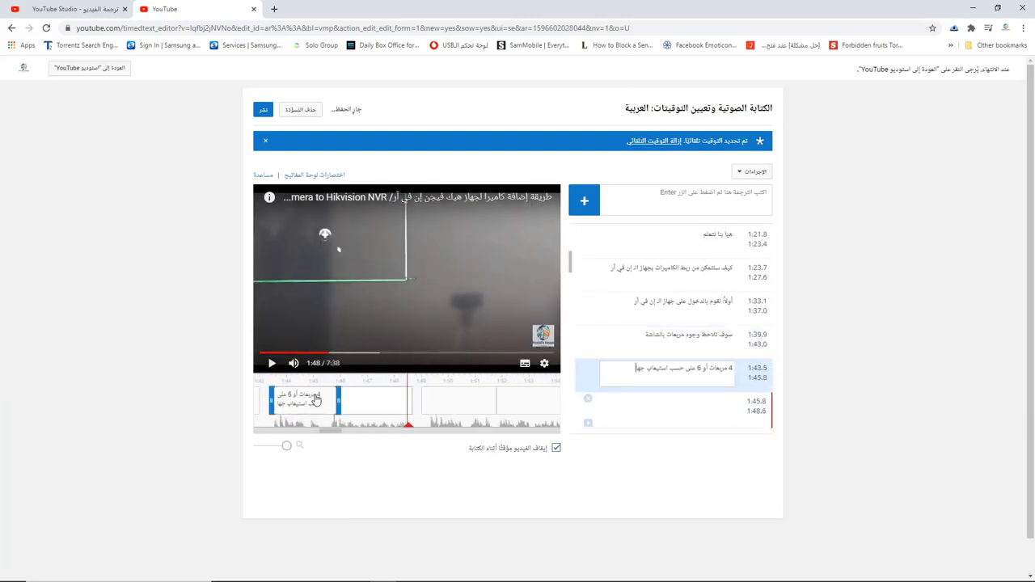
Step: Caption the 1:49.0 and 1:51.8 segments "كل ما سوف تفعله أن تضغط على" and "علامة الـ + الموجود داخل المربع"
key(Return)
text(كل ما سوف تفعله أن تضغط على)
key(Return)
text(علامة + الموجود داخل المربع)
Step: Caption the 1:55.8, 2:03.5 and 2:10.0 segments "سوف يطلب منك إدخال اسم المستخدم و كلمة المرور الخاصة بالجهاز", "أكتب الباسورد" and "ثم اضغط Ok"
key(Return)
text(سوف يطلب منك إدخال ك)
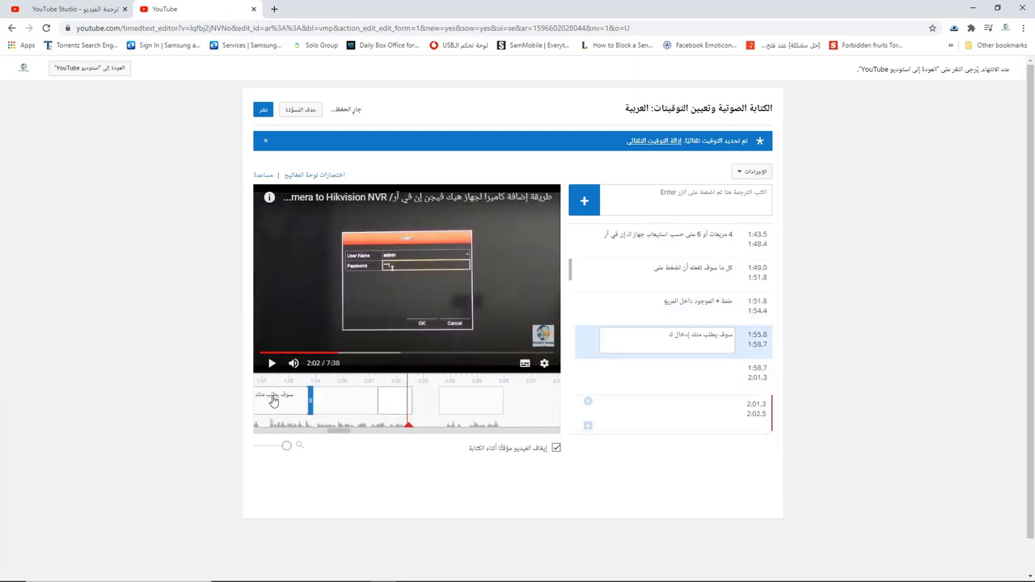
text(أكتب الباسورد)
key(Return)
text(ثم اضغط Ok)
key(Return)
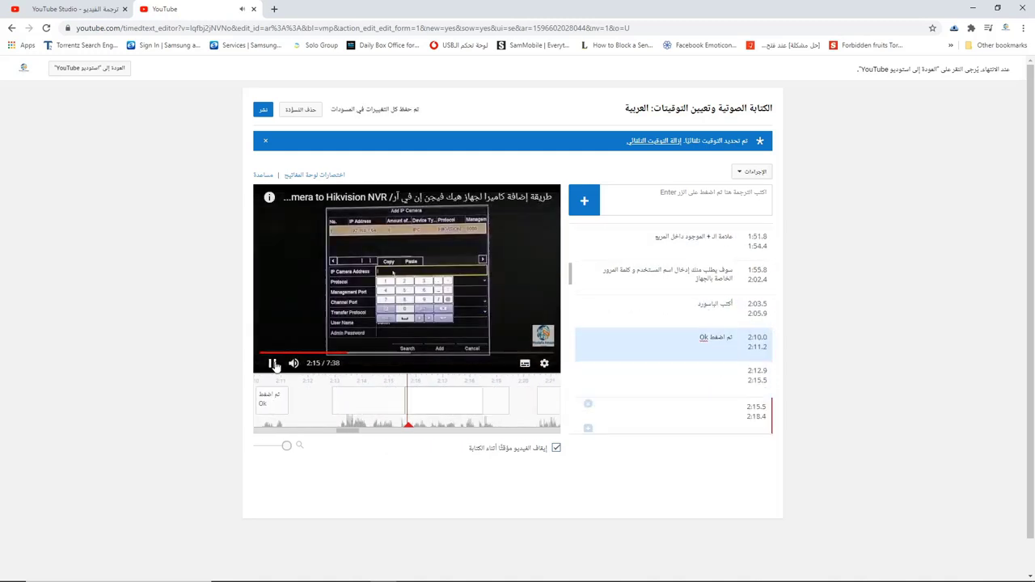
Step: Caption the segments from 2:12.9 to 2:20.5 "فتحت الآن نافذة جديدة", "تطلب منك كتابة عنوان الـ IP الخاص بالكاميرا", "فأنت مطالب بمعرفة عنوان الـ IP لكل كاميرا"
text(فتحت الآن نافذة جديدة)
key(Return)
text(تطلب منك كتابة عنوان الـ IP الخاص بالكاميرا)
key(Return)
text(IP لكل كاميرا)
key(Return)
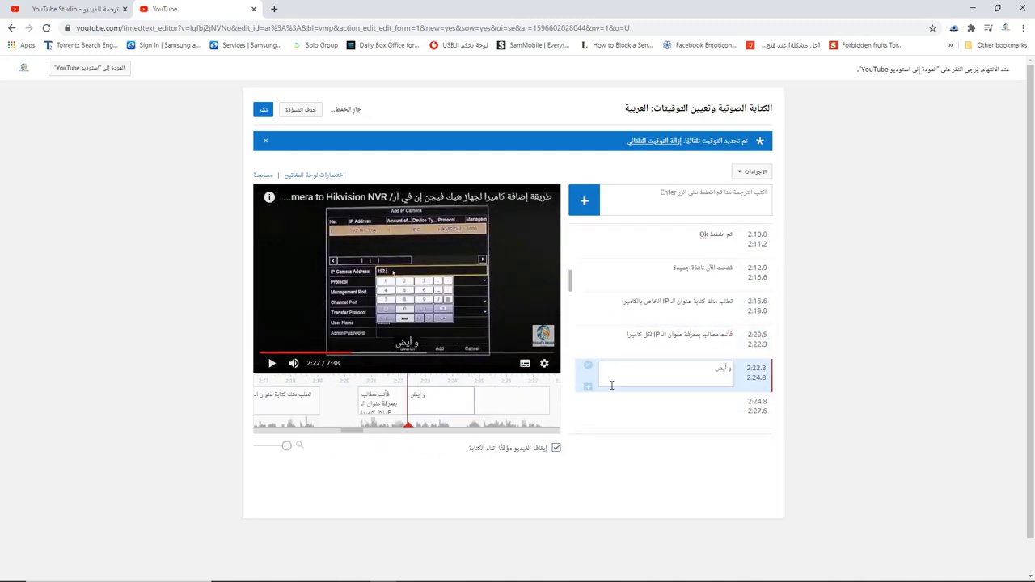
Step: Caption the 2:24.4 and 2:28.1 segments "و أيضًا معرفة اسم المستخدم و كلمة المرور لكل كاميرا" and "سوف أقوم بكتابة العنوان 192.168.1.64"
text(و أيضًا معرفة اسم المستخدم و كلمة المرور لكل كاميرا)
key(Return)
text(سوف أقوم بكتابة العنوان 192.168.1.64)
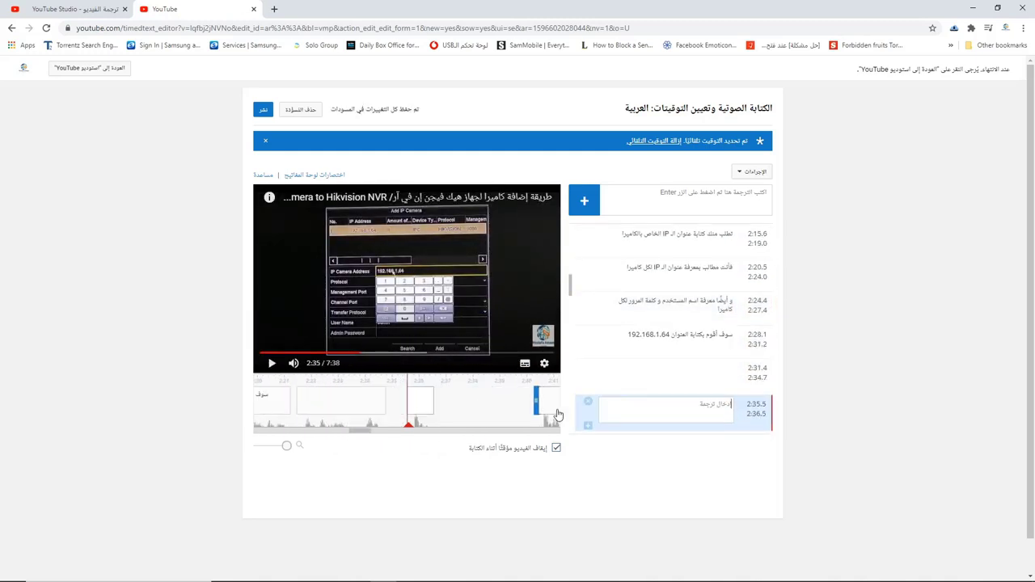
Step: Caption the segments from 2:40.4 to 2:47.4 "بعد ذلك", "سوف تلاحظ وجود اسم المستخدم أتوماتيكيًا" and "قم بكتابة كلمة المرور الخاصة بالكاميرا"
key(Return)
text(بعد ذلك)
key(Return)
text(سوف تلاحظ وجود اسم المستخدم أتوماتيكيًا)
key(Return)
text(قم بكتابة كلمة المرور الخاصة بالكاميرا!)
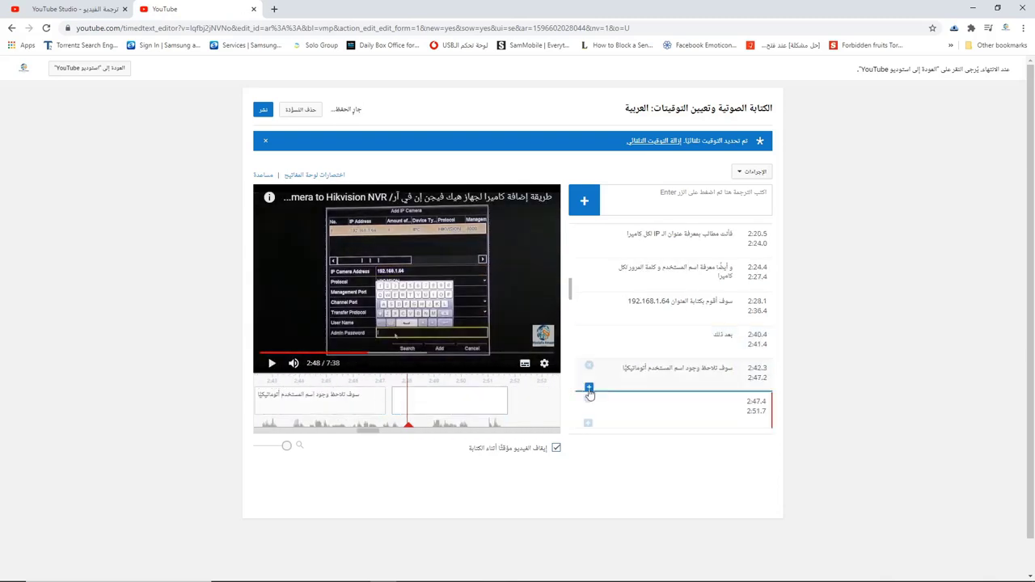
Step: Caption the 3:09.9 and 3:14.3 segments "سوف تلاحظ بالأعلى وجود عنوان IP الكاميرا" and "قم بالضغط على زرار Add"
key(Return)
text(سوف تلاحظ بالأعلى وجود عنوان IP الكاميرا)
key(Return)
text(قم بالضغط على زرار Add)
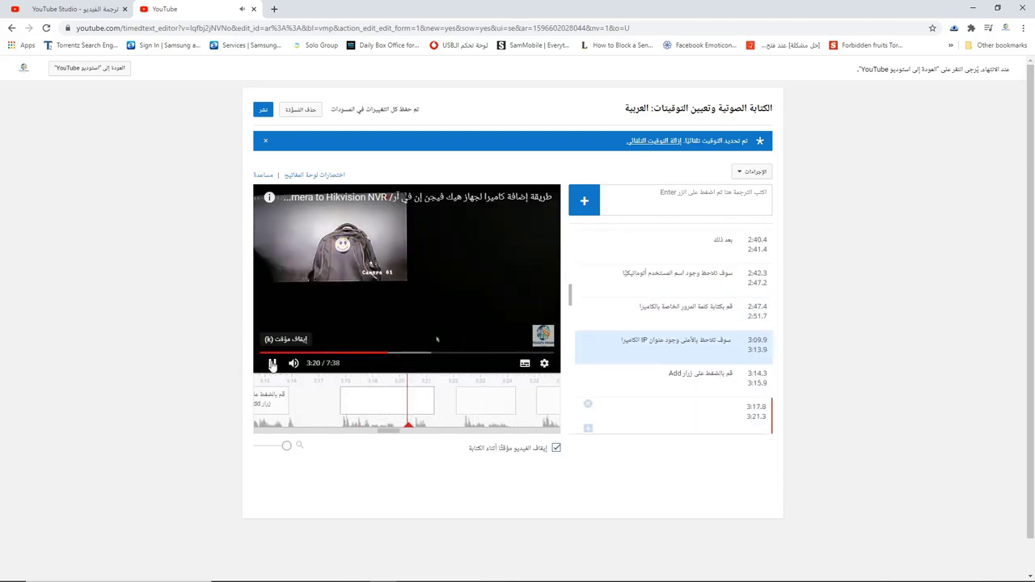
Step: Caption the 3:17.8, 3:22.1 and 3:27.0 segments "بذلك نكون قد نجحنا بإضافة كاميرا", "على جهاز إن في آر" and "قد تلاحظ أن الوقت و التاريخ بهم تأخير"
key(Return)
key(Return)
text(قد تلاحظ)
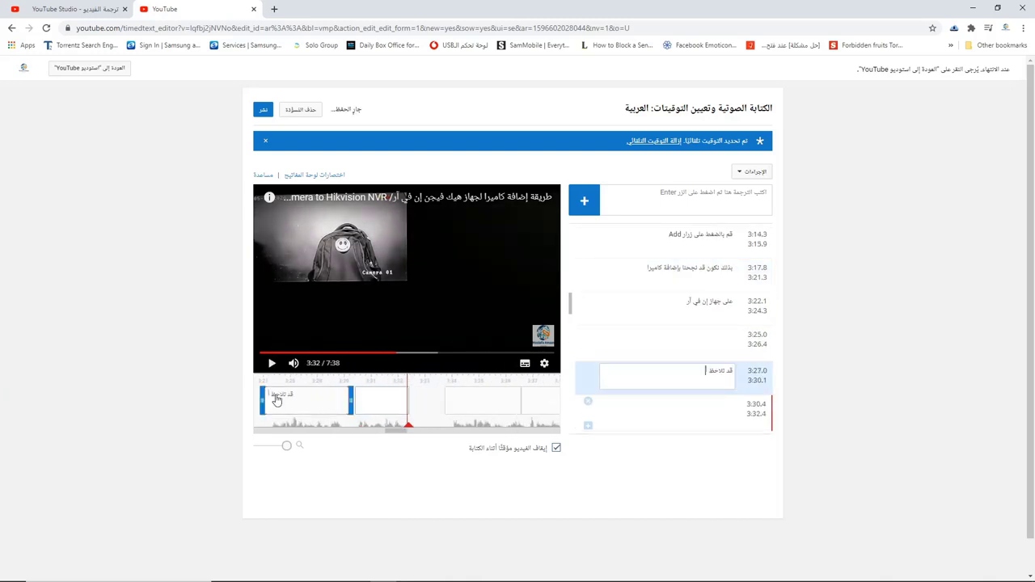
text( أن الوقت و التاريخ يهم تأخير)
Step: Caption the segments from 3:33.7 to 3:40.2 «و لإعادة ضبطهم», «نضغط على كليك يمين من الماوس ثم نختار "Menu"» and «ثم نختار "Configuration"»
key(Return)
text(و لإعادة ضبطهم)
key(Return)
text(نضغط على كليك يمين من الماوس)
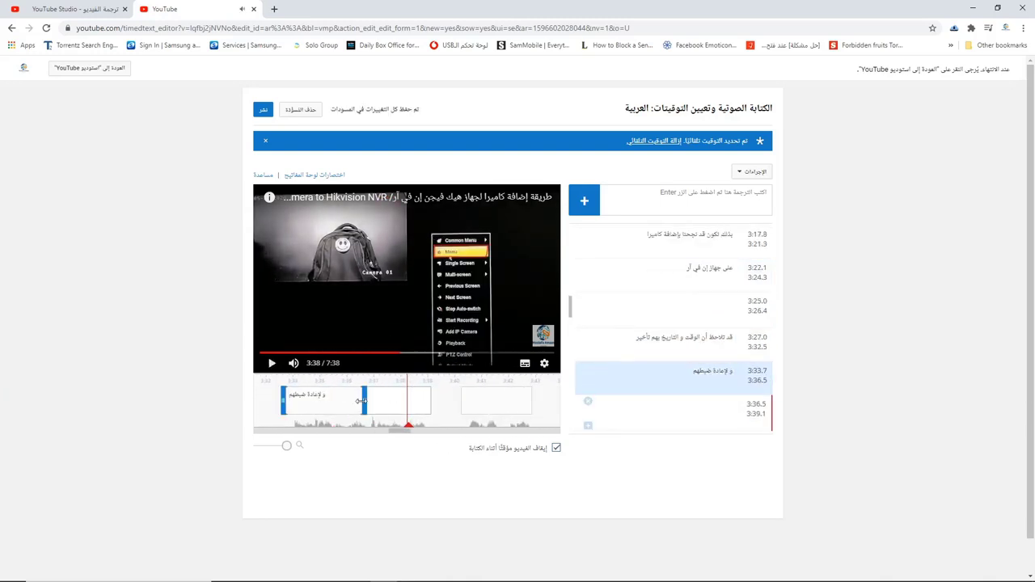
text( ثم نختار "Menu")
key(Return)
text(ثم نختار "Configuration")
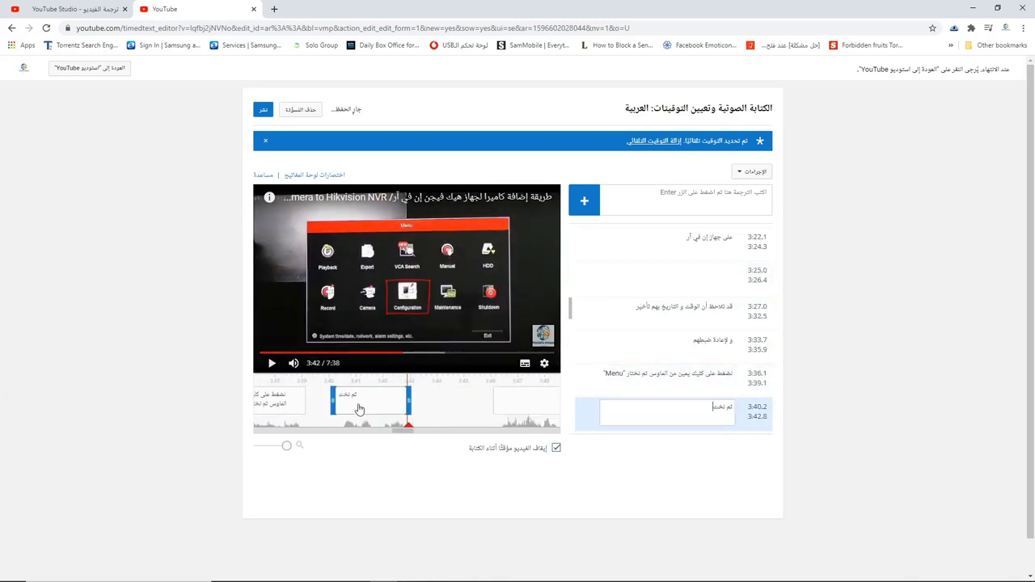
Step: Play the following speech and caption the 3:46.1 and 3:48.6 segments «من "General" قم باختيار» and «"Time Zone"»
click(272, 364)
click(641, 379)
text(من "General")
click(660, 410)
text("Time Z)
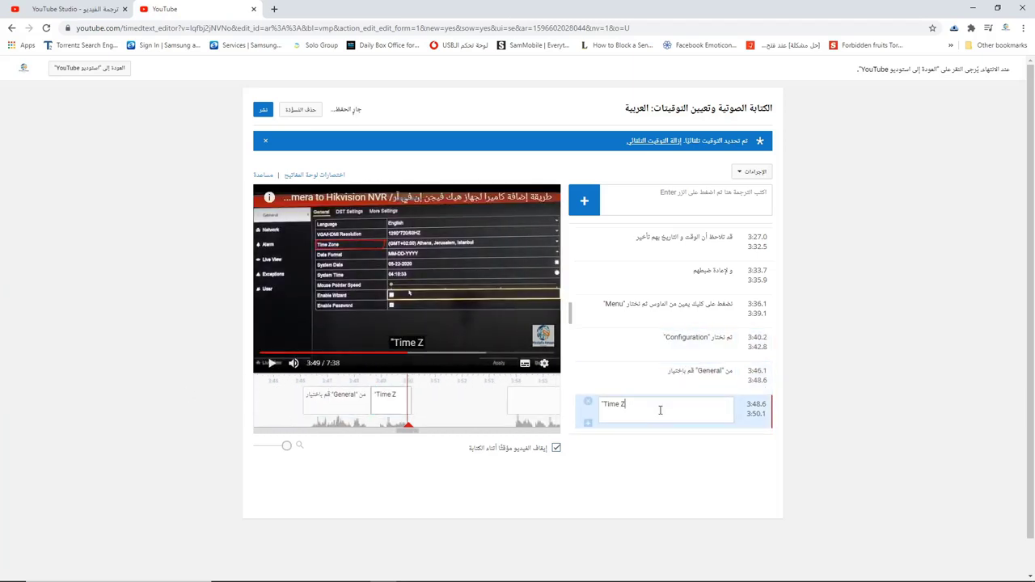
text(one")
Step: Caption the segments from 3:53.6 to 4:02.6 «إن وجدت "Time Zone" خاص بدولتك، قم باختيارها», «أنا لم أجد "Time Zone" خاص بمصر» and «وجدت فقط "+2"»
key(Return)
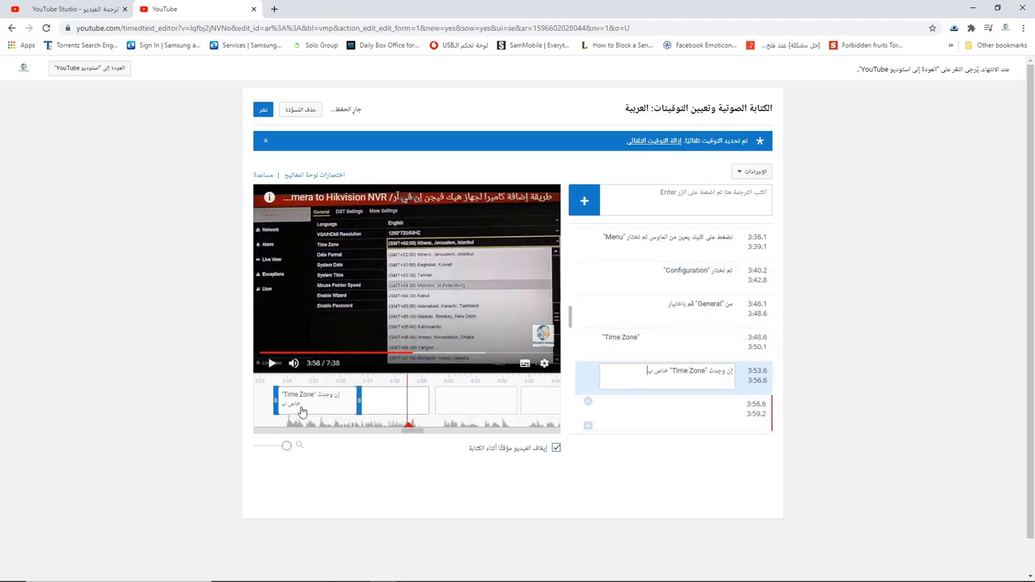
text(دولتك، قم باختيارها)
key(Return)
text(أنا لم أجد "Time Zone" خاص بمصر)
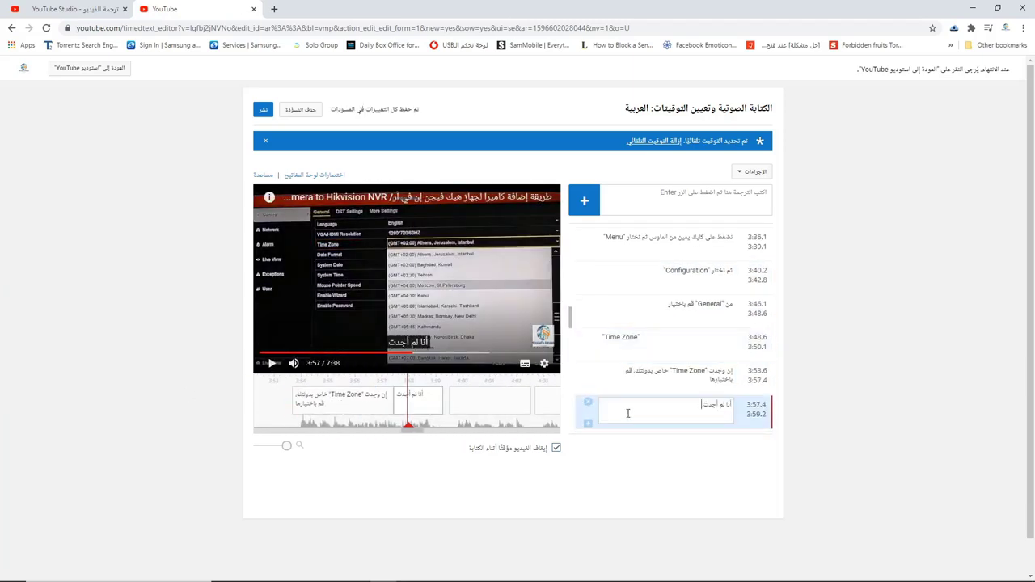
key(Return)
text(وجدت فقط "+2")
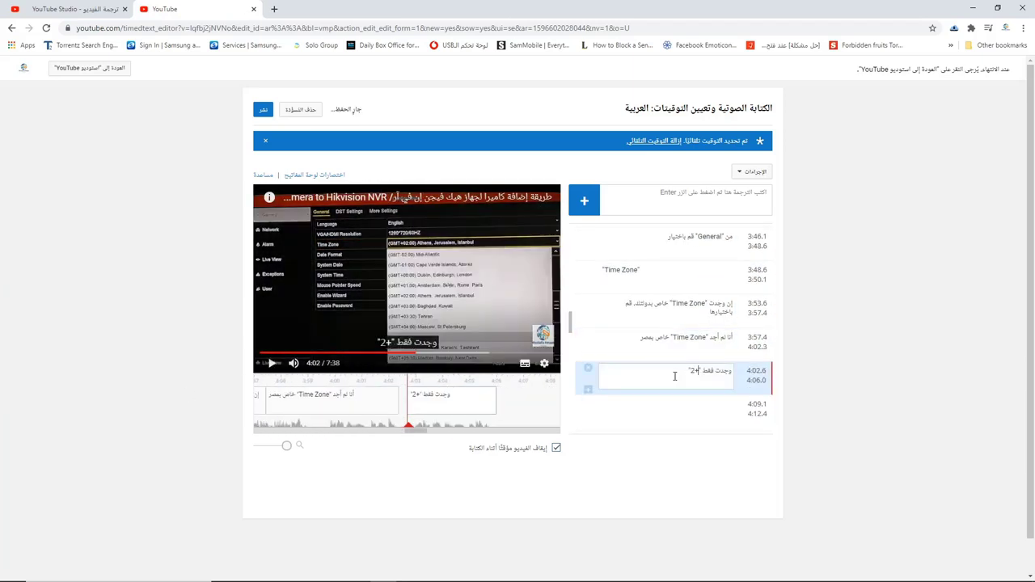
Step: Caption the 4:09.1 and 4:15.9 segments "قمت باختيارها، ثم قمت بتعديل التاريخ يدويًا." and "تقوم بالضغط عليها، ثم تحدد التاريخ."
key(Return)
text(قمت باختيارها، ثم قمت بتعديل التاريخ يدويًا.)
key(Return)
text(تقوم بالضغط عليها، ثم تحدد التاريخ.)
Step: Caption the 4:36.2 and 4:50.5 segments «و الوقت تقوم بتعديلة يدويًا أيضًا.» and «ثم تقوم بالضغط على زرار "Apply"»
key(Return)
text(و الوقت تقوم بتعديلة يدويًا)
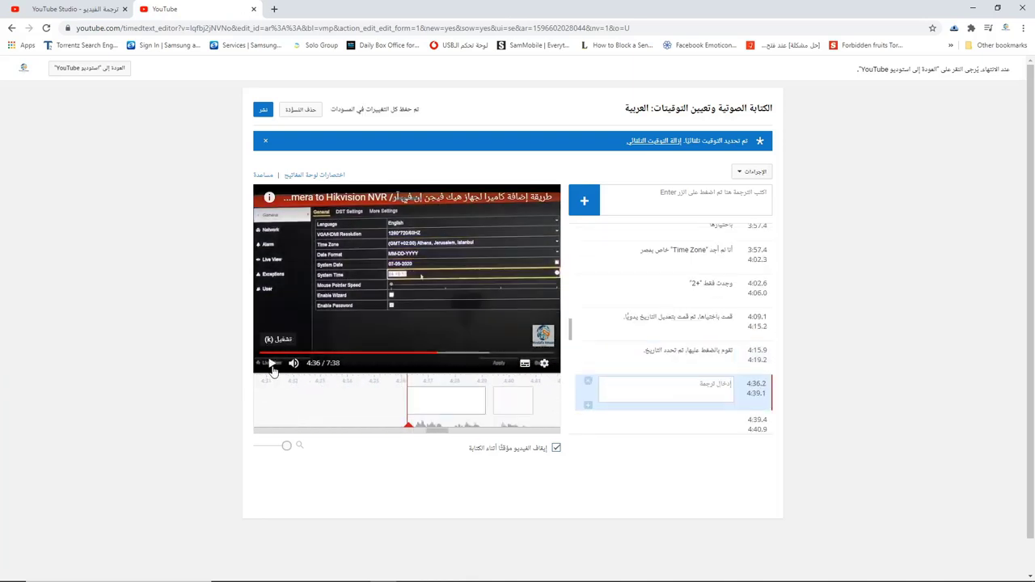
text( أيضًا.)
key(Return)
text(ثم تقوم بالضغط على زرار "Apply")
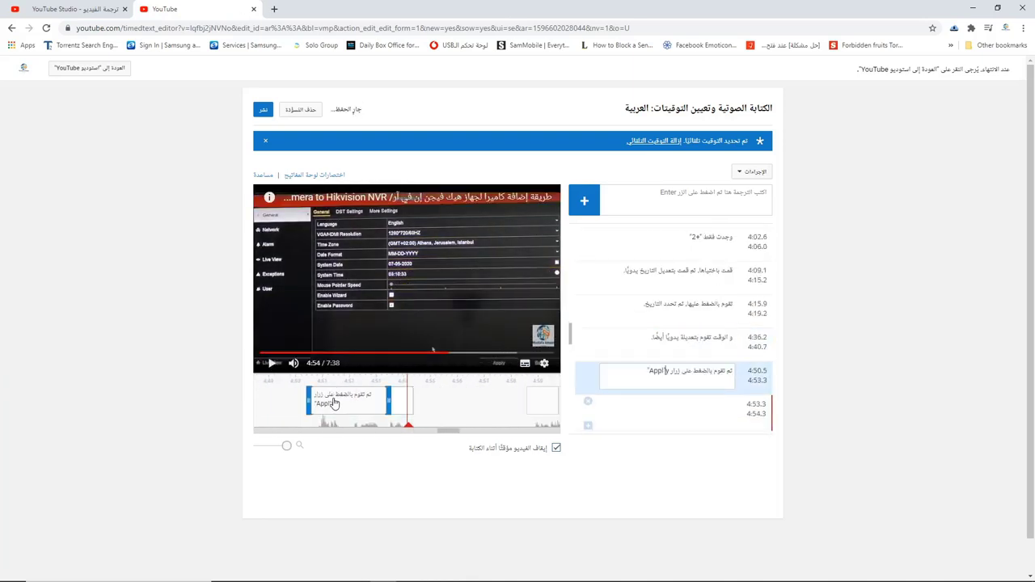
Step: Caption the 4:58.5 and 5:02.4 segments «الآن نعود لمشاهدة الكاميرا، لرؤية الوقت و التاريخ بها» and «ستلاحظ أنه تم ضبط الوقت و التاريخ بها.»
key(Return)
text(الآن نعود لمشاهدة الكاميرا، لرؤية الوقت و التاريخ بها)
key(Return)
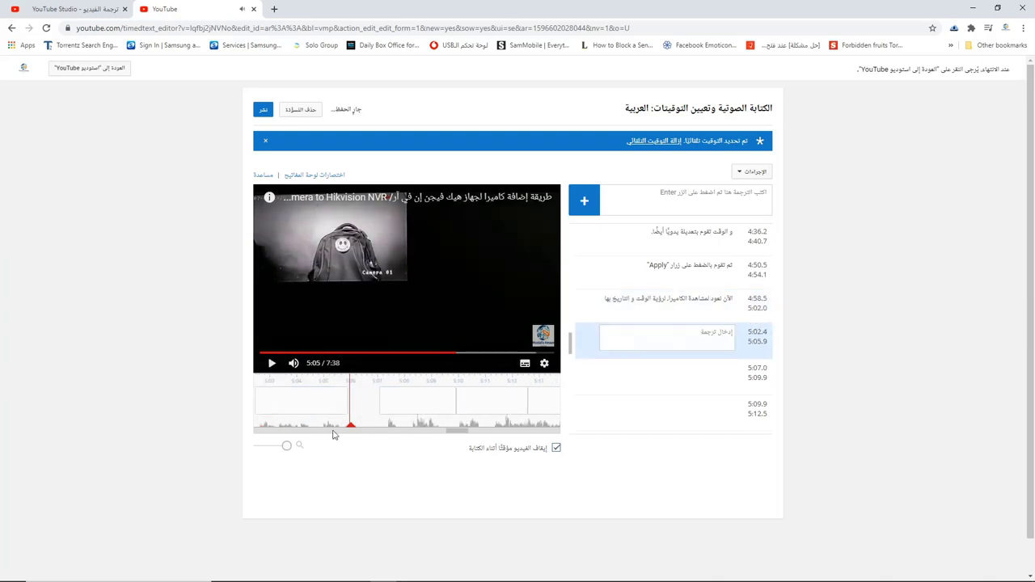
text(ستلاحظ أنه تم ضبط الوقت و التاريخ بها.)
key(Return)
Step: Caption the 5:07.0 and 5:09.9 segments «حسنًا، أثناء تسجيل الكاميرا» and «حدثت مشكلة ما.»
text(حسنًا، أثناء تسجيل الكاميرا)
key(Return)
text(حدثت مشكلة ما.)
key(Return)
Step: Caption the 5:12.5 and 5:17.0 segments «و أنا أريد مراجعة الفيديوهات أثناء حدوث هذه المشكلة» and «كيف أفعل ذلك؟»
text(و أنا أريد مراجعة الفيديوهات أثناء حدوث هذه المشكلة)
key(Return)
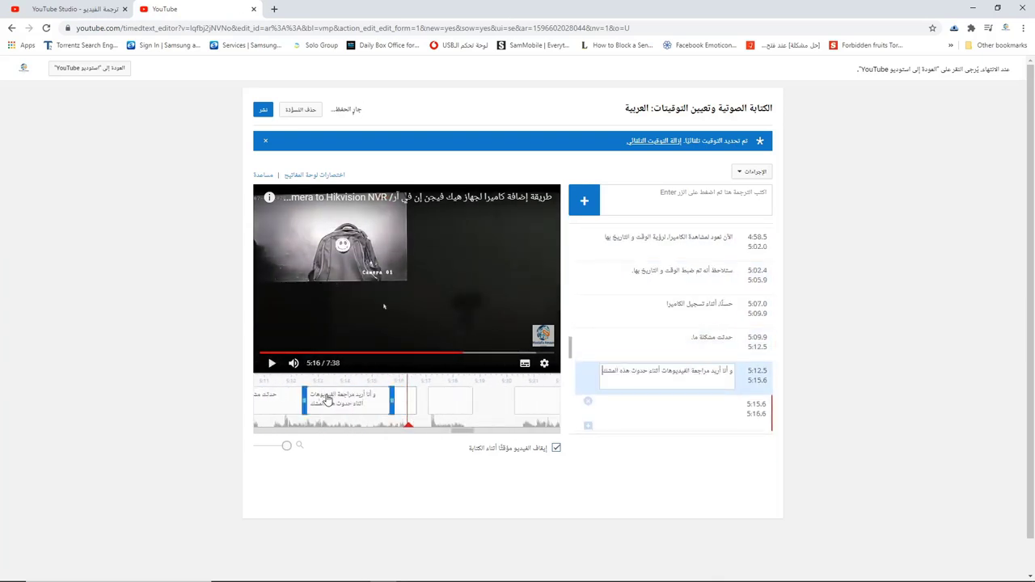
text(كيف أفعل ذلك؟)
key(Return)
Step: Caption the segments from 5:20.2 to 5:27.1 «قم بعمل كليك يمين بالماوس», «ثم قم باختيار» and «"Playback"»
text(قم بعمل كليك يمين بالماوس)
key(Return)
text(ثم قم باختيار)
key(Return)
text("Playback")
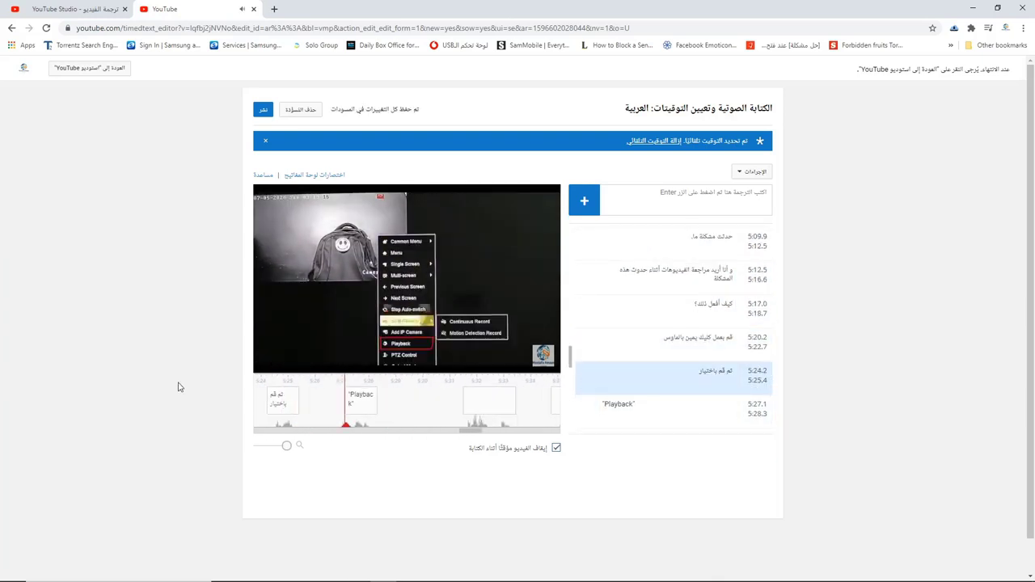
key(Return)
Step: Caption the 5:31.5 and 5:34.7 segments «سوف تلاحظ» and «أن الشاشة مقسمة لـ 4 أجزاء»
text(سوف تلاحظ)
key(Return)
text(أن الشاشة مقسمة لـ 4 أجزاء)
key(Return)
Step: Caption the segments from 5:41.8 to 5:48.5 «جزء خاص بالكاميرات، في حالة توصيلك لأكثر من كاميرا», «تقوم بالاختيار من هذا الجزء» and «الكاميرا التي تريد عرض فيديوهاتها.»
text(جزء خاص بالكاميرات، في حالة توصيلك لأكثر من كاميرا)
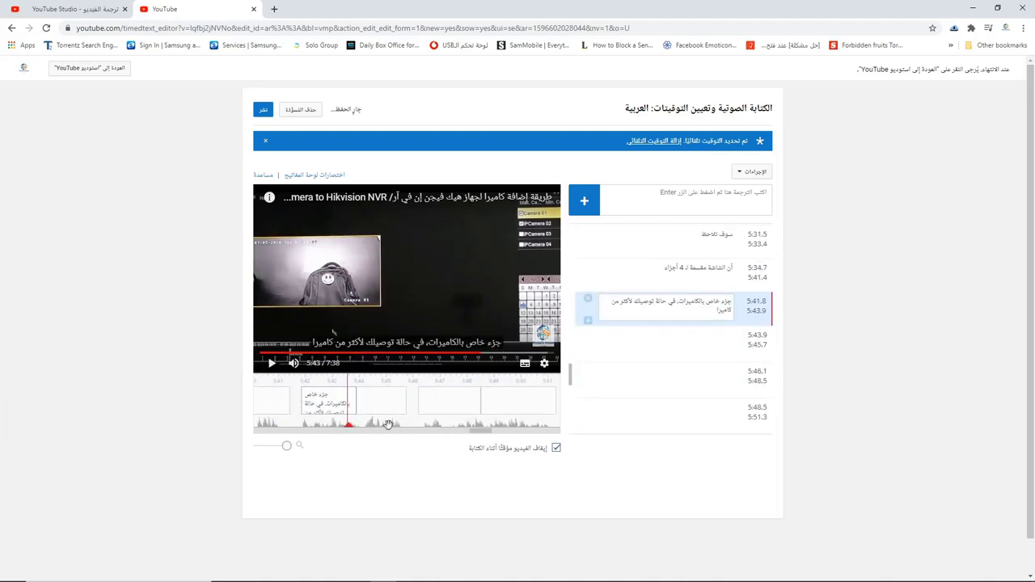
key(Return)
text(تقوم بالاختيار من هذا الجزء)
key(Return)
text(الكاميرا التي تريد عرض فيديوهاتها.)
key(Return)
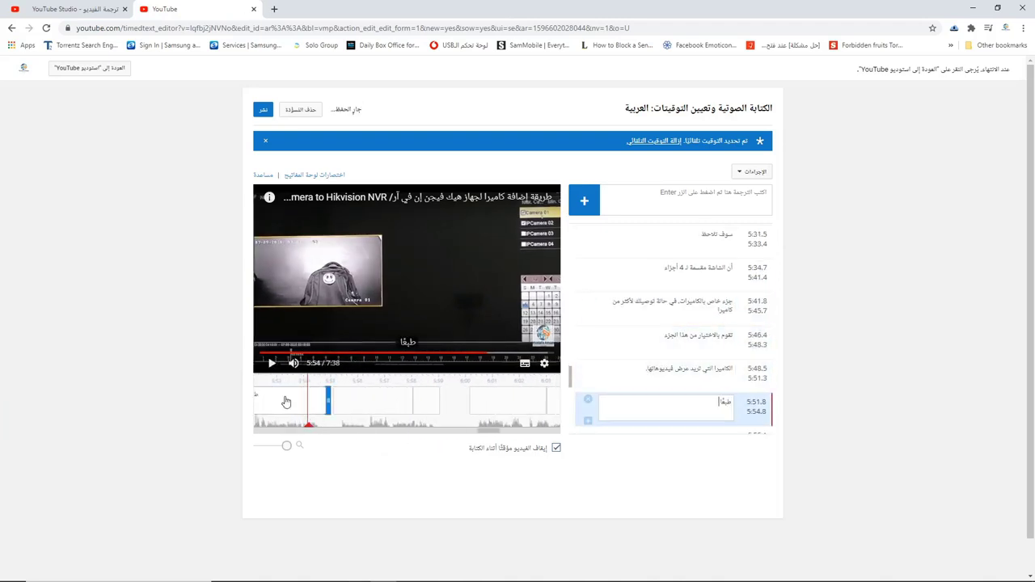
Step: Caption the 5:51.8 and 5:55.1 segments «طبعًا ليس لدي إلا كاميرا واحدة» and «فسوف أحدد اسمها، وهو كاميرا 1»
text(طبعًا ليس لدي إلا كاميرا واحدة)
key(Return)
text(فسوف أحدد اسمها، وهو كاميرا 1)
key(Return)
Step: Caption segments 6:00.3 and 6:09.3 «ومن هذا الجزء أقوم بتحديد تاريخ الحدث الذي أريد مشاهدة فيديوهاته.» and «ومن هذا الجزء أقوم بتحدد وقت الحدث الذي أريد مشاهدة فيديوهاته.»
text(ومن هذا الجزء أقوم بتحديد تاريخ ال)
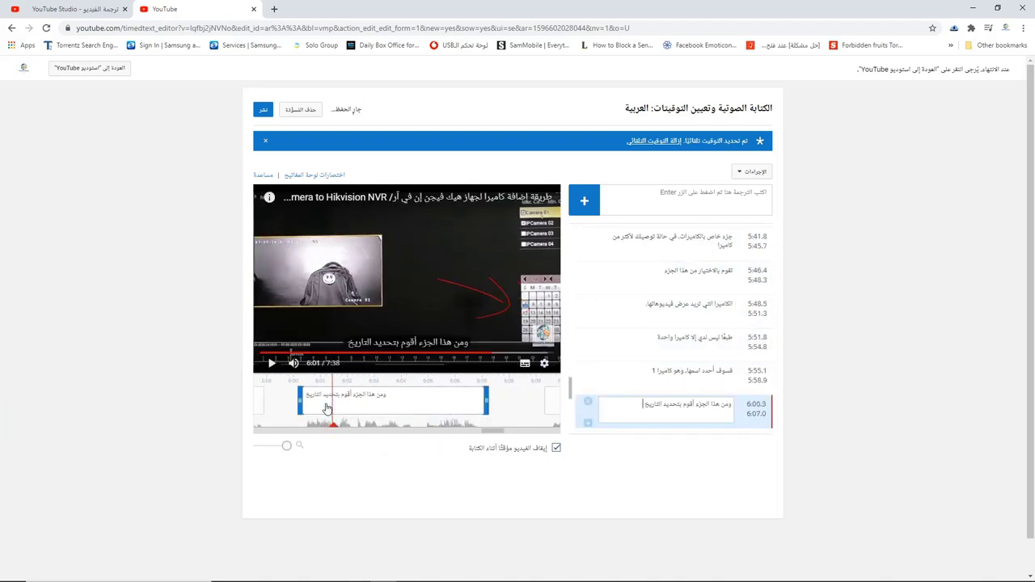
text(حدث الذي أريد مشاهدة فيديوهاته.)
key(Return)
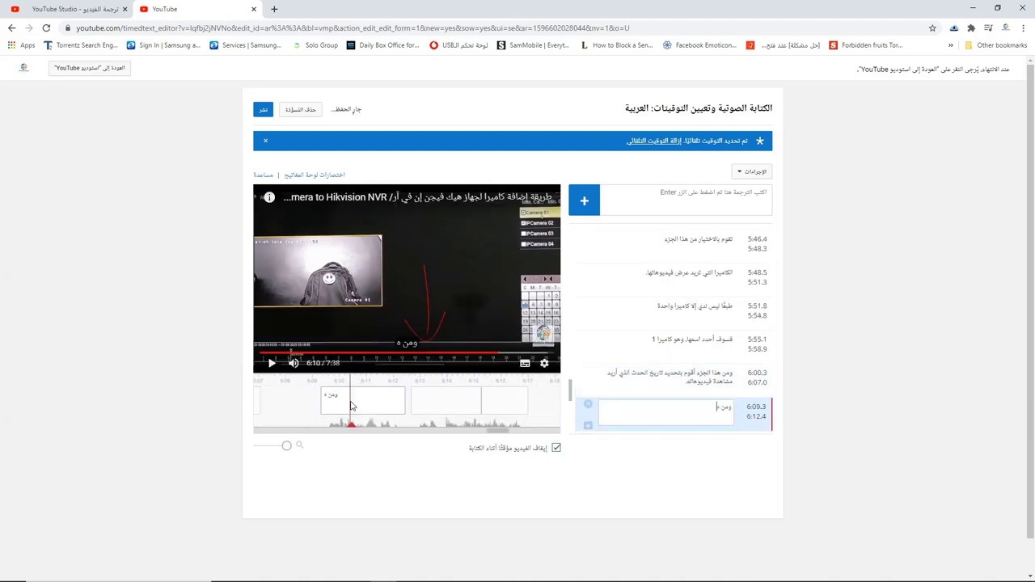
text(ومن هذا الجزء أقوم بتحدد وقت الحدث الذي أريد مشاهدة فيديوهاته.)
key(Return)
Step: Caption the 6:18.9 and 6:22.2 segments «وبعد الانتهاء من تحديد التاريخ و الوقت» and «قم بالضغط على زرار "Play" لتشغيل الفيديو»
text(وبعد الانتهاء من تحديد التاريخ و الوقت)
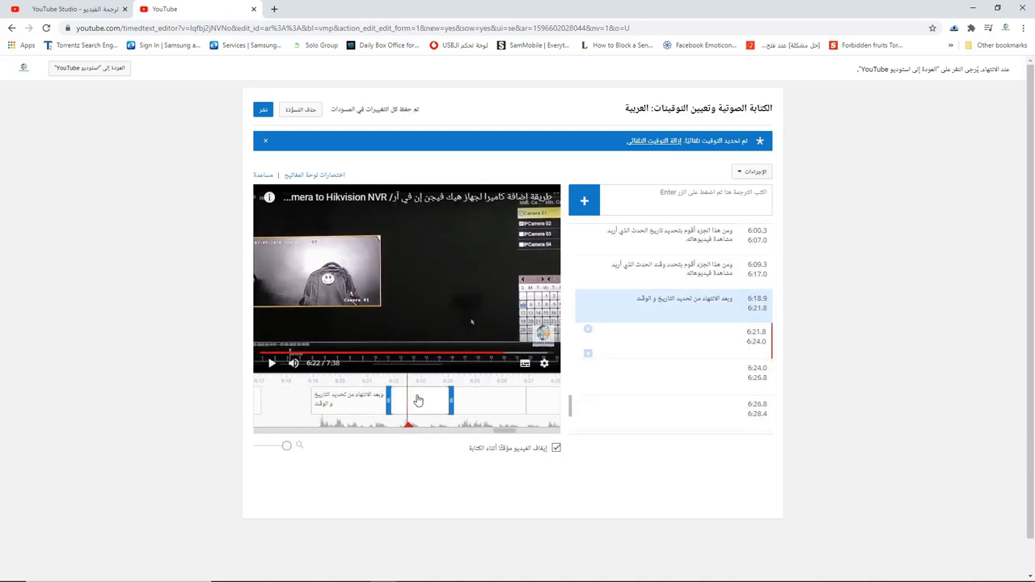
key(Return)
text(قم بالضغط على زرار "Play" لتشغيل الفيديو)
key(Return)
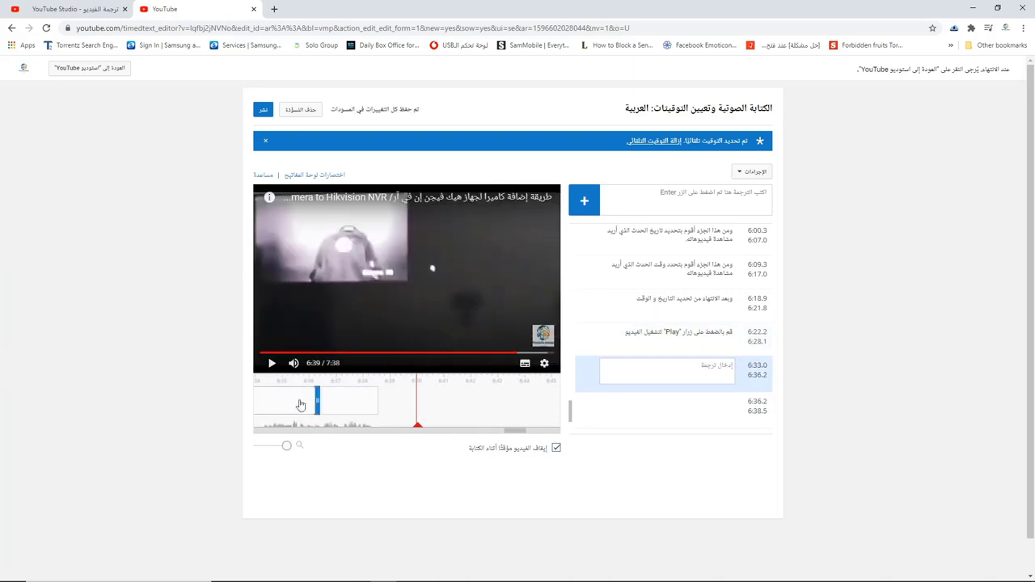
Step: Caption the 6:33.0 and 6:51.6 segments «ستجد الفيديو الذي كنا نبحث عنه يتم عرضه أمامك.» and «و بذلك نكون قد وصلنا لنهاية الفيديو»
text(سنجد الفيديو الذي كنا نبحث عنه يتم عرضه أمامنا.و بذلك نكون قد وصلنا لنهاية الفيديو)
key(Return)
Step: Caption the 6:58.8 segment «شكرًا لكم، و السلام عليكم و رحمة الله و بركاته.» and publish the Arabic subtitles
text(شكرًا لكم، و السلام عليكم و رحمة الله و بركاته.)
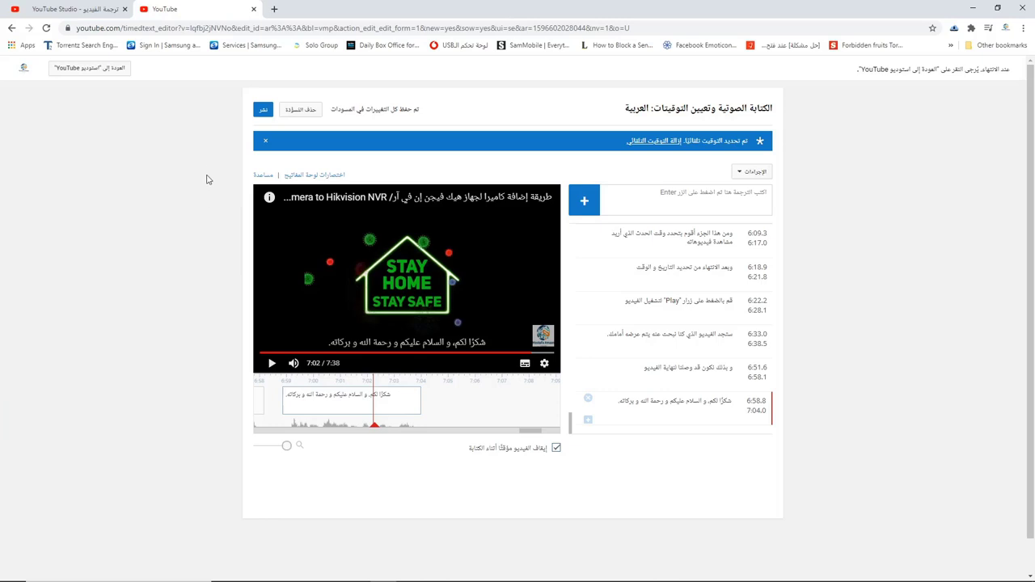
click(262, 114)
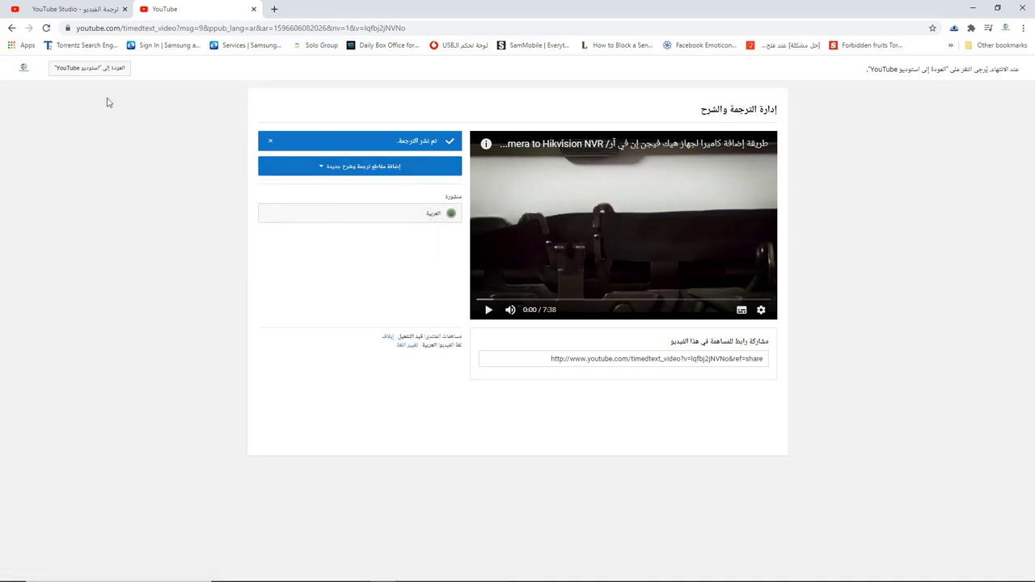
Step: Return to YouTube Studio and open the details of the uploaded video about adding a camera to the Hikvision NVR
click(92, 70)
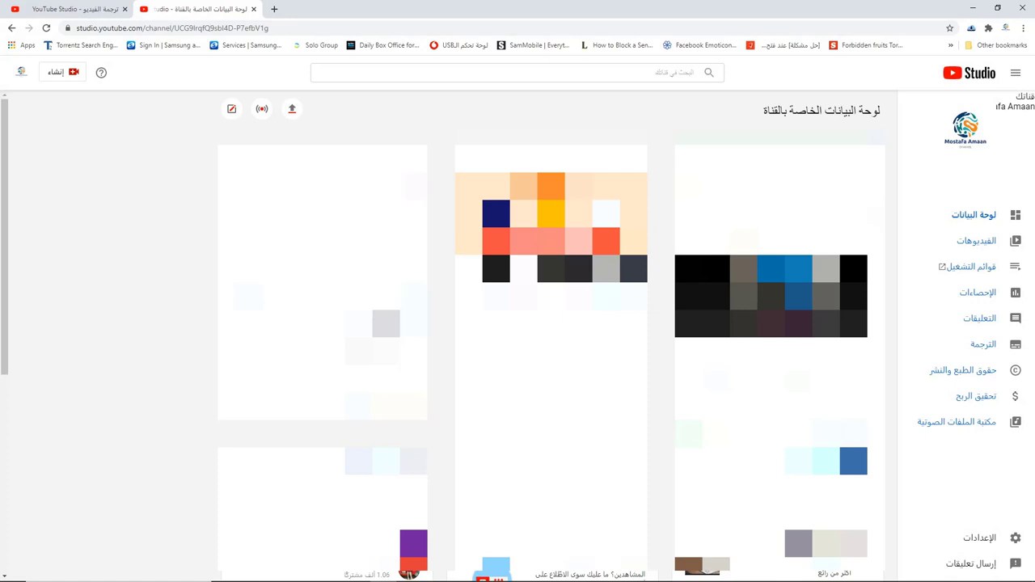
click(981, 245)
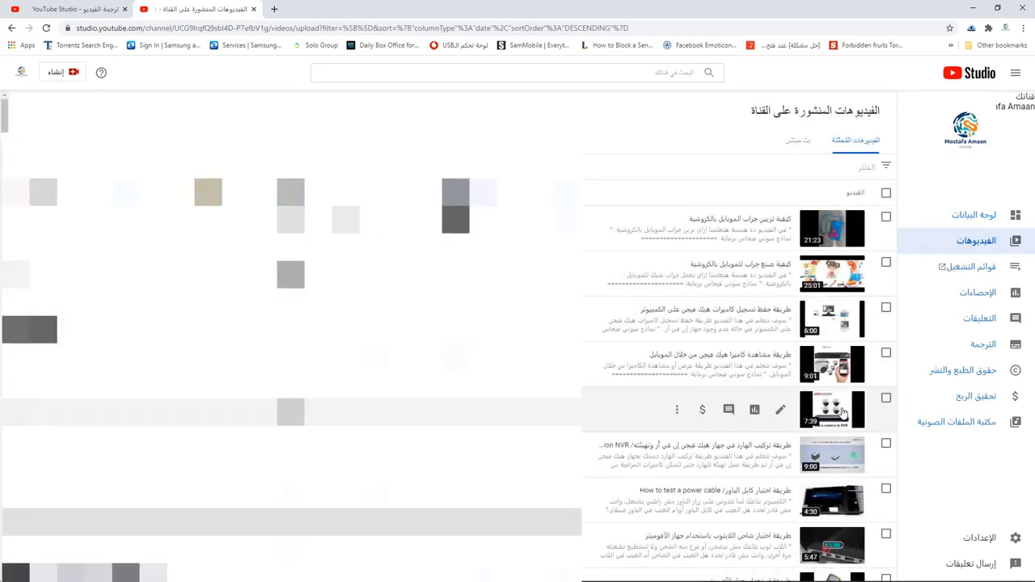
click(842, 412)
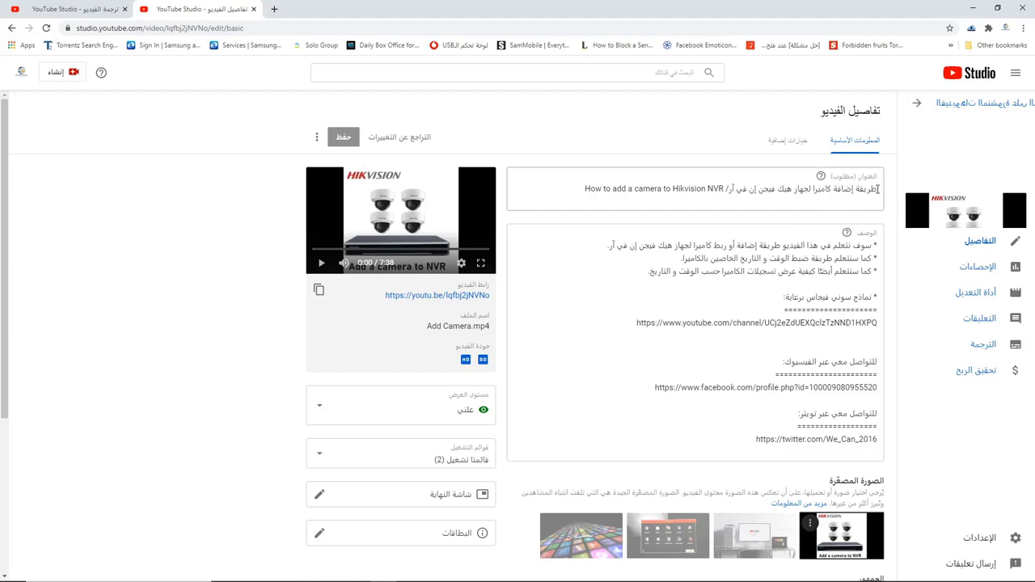
Step: Remove "/ How to add a camera to Hikvision NVR" from the video's title and save the change
click(859, 191)
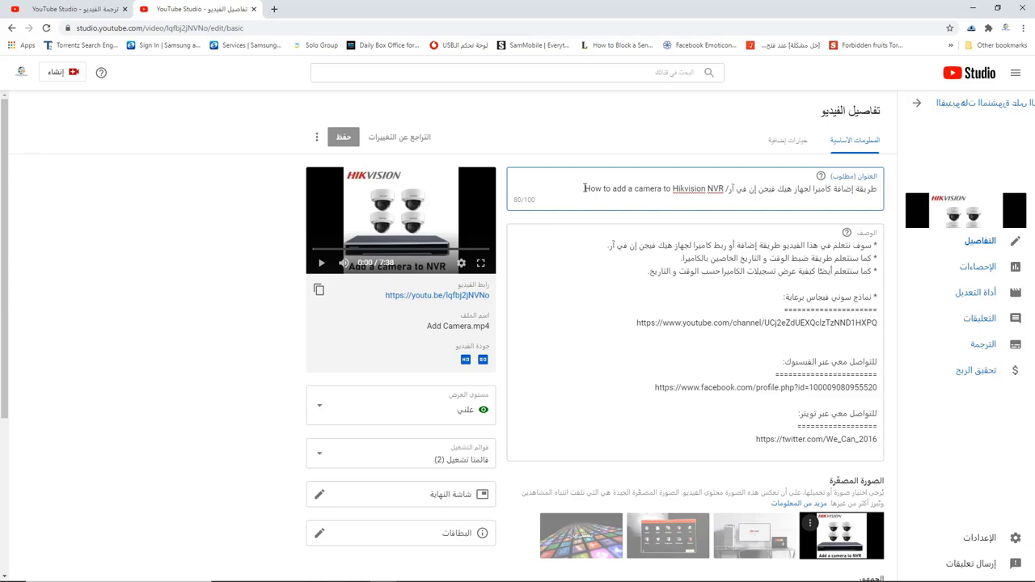
drag(584, 188, 726, 187)
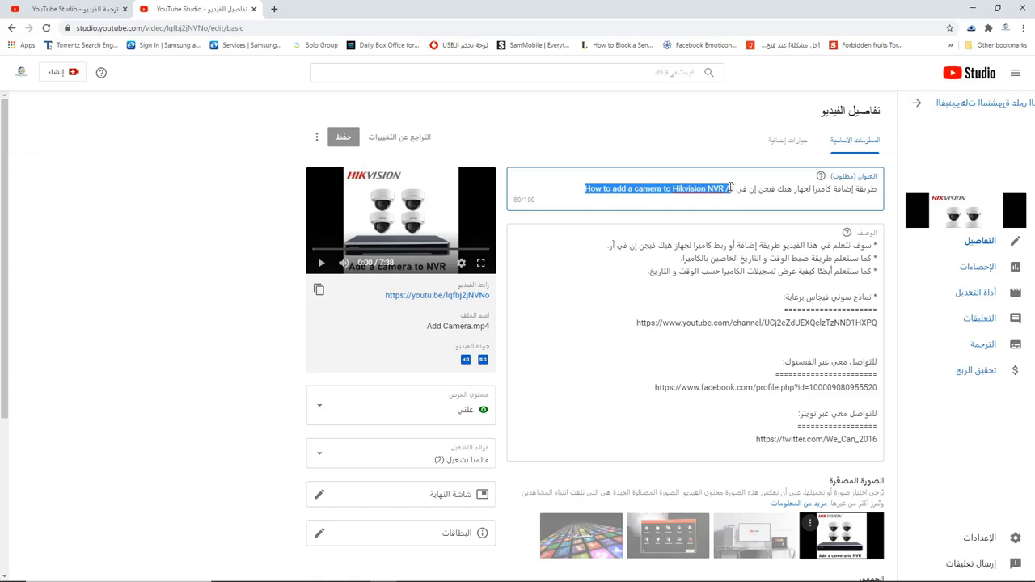
key(BackSpace)
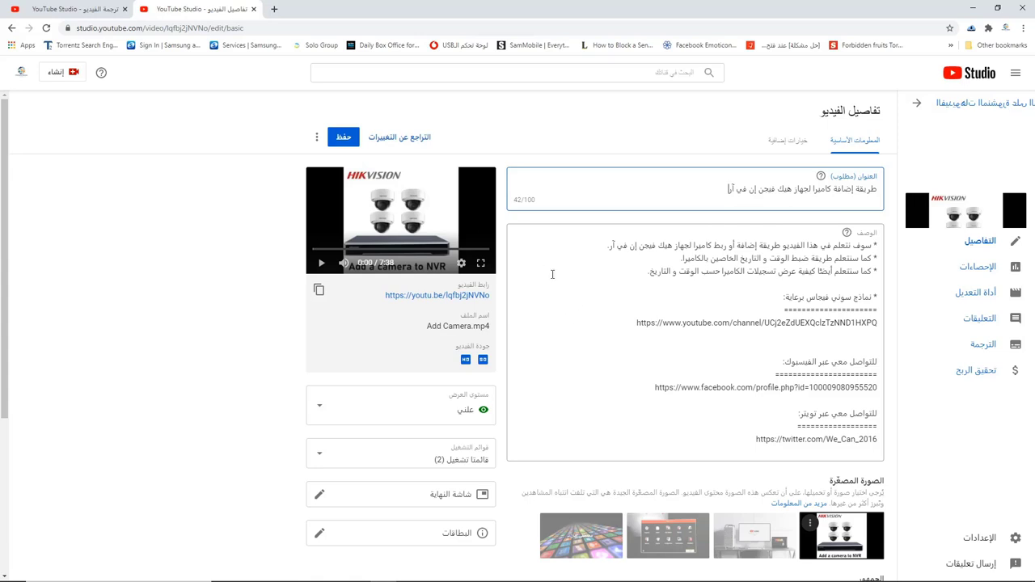
click(346, 138)
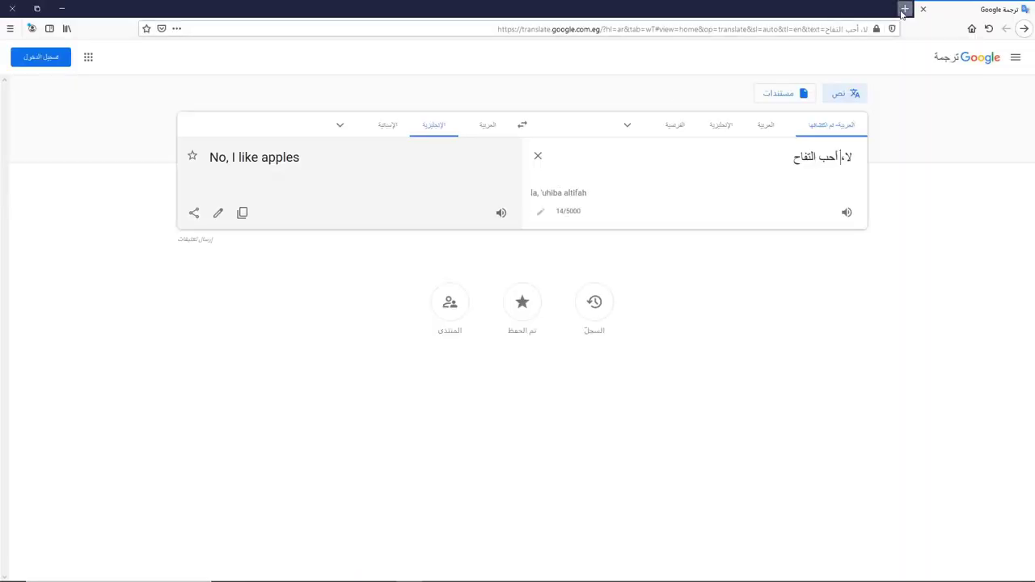
Step: Open YouTube in a new Firefox tab and search for the channel by its owner's full name
click(902, 9)
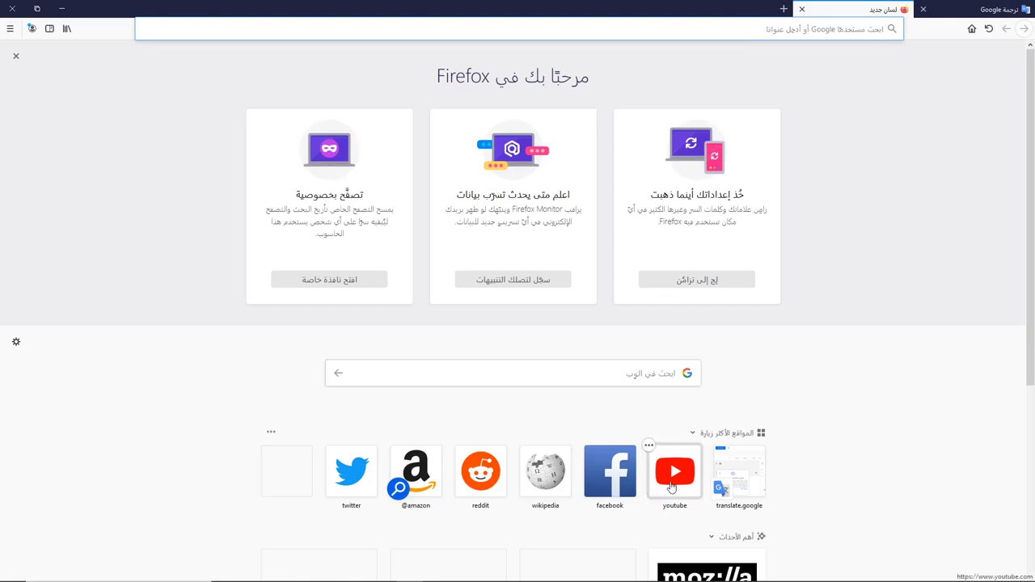
click(693, 467)
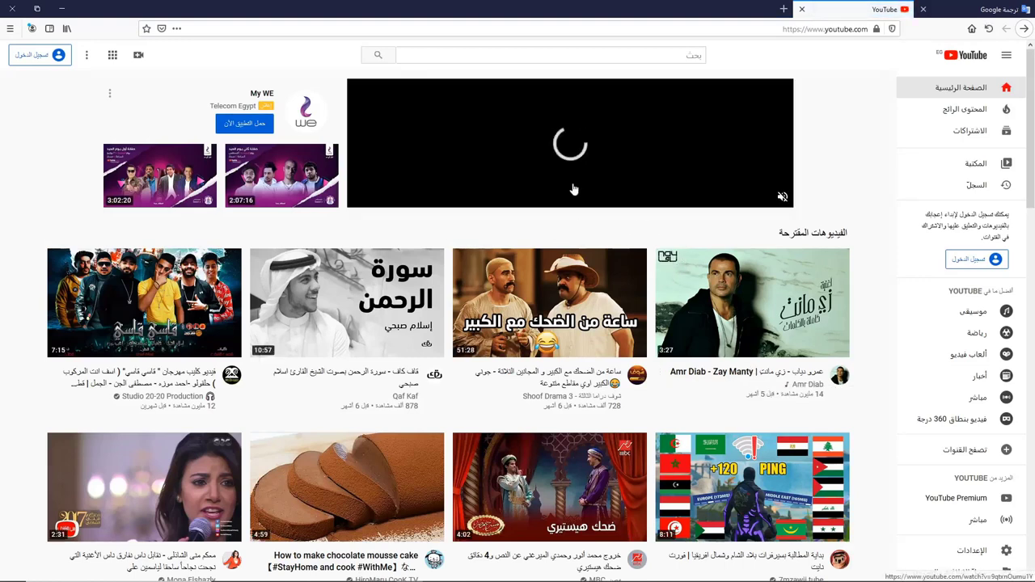
click(556, 55)
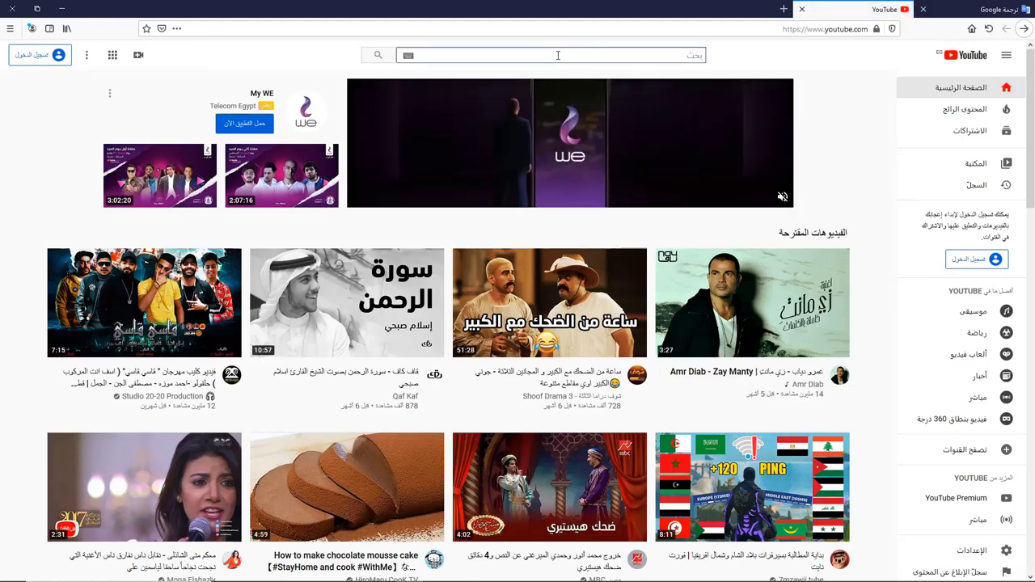
text(ةخس)
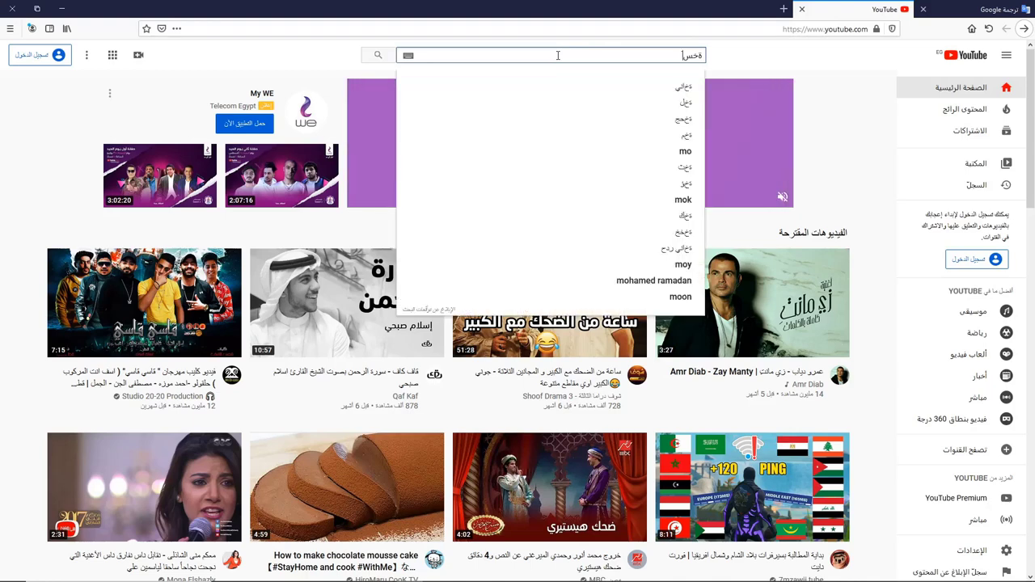
key(BackSpace)
text(mo)
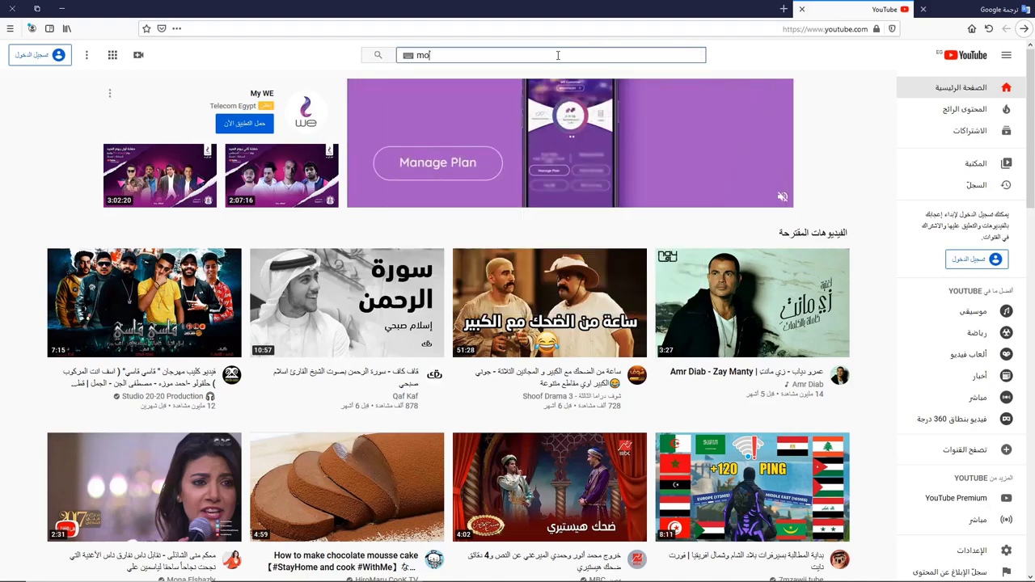
text(stafa)
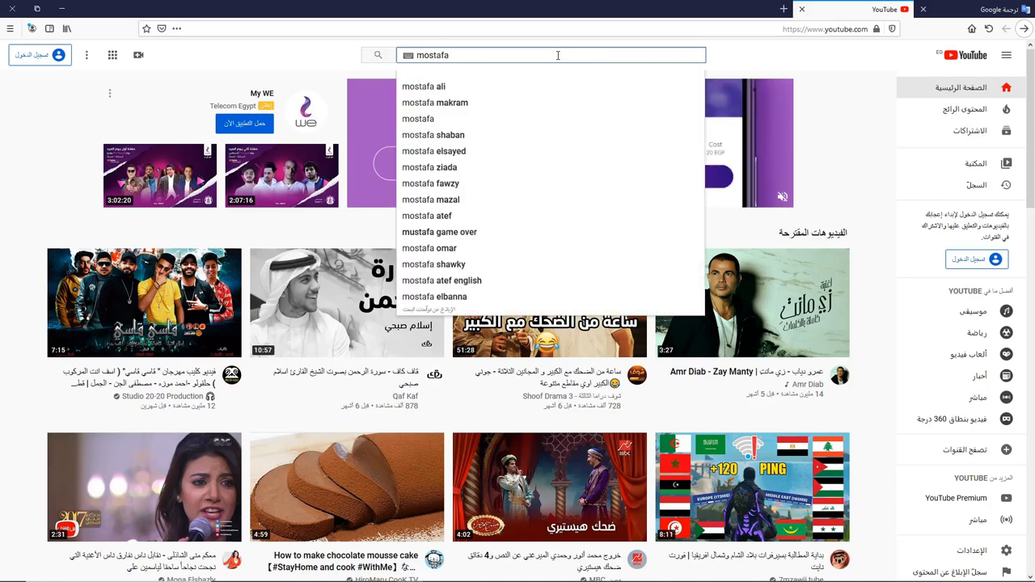
text( amaan)
key(Return)
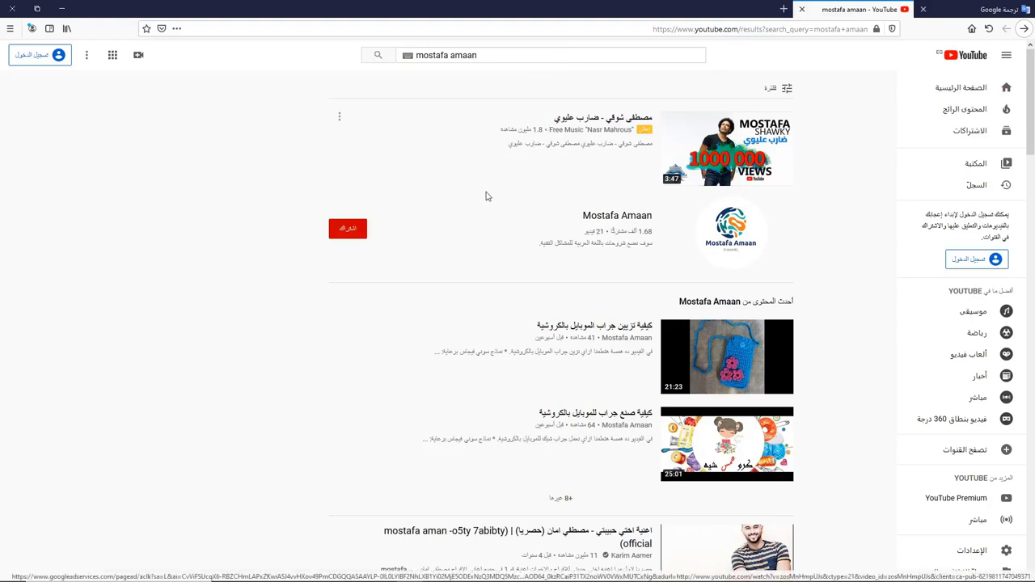
Step: Open the video about adding a camera to the Hikvision NVR from the channel's page and pause it
scroll(599, 296, down, 1)
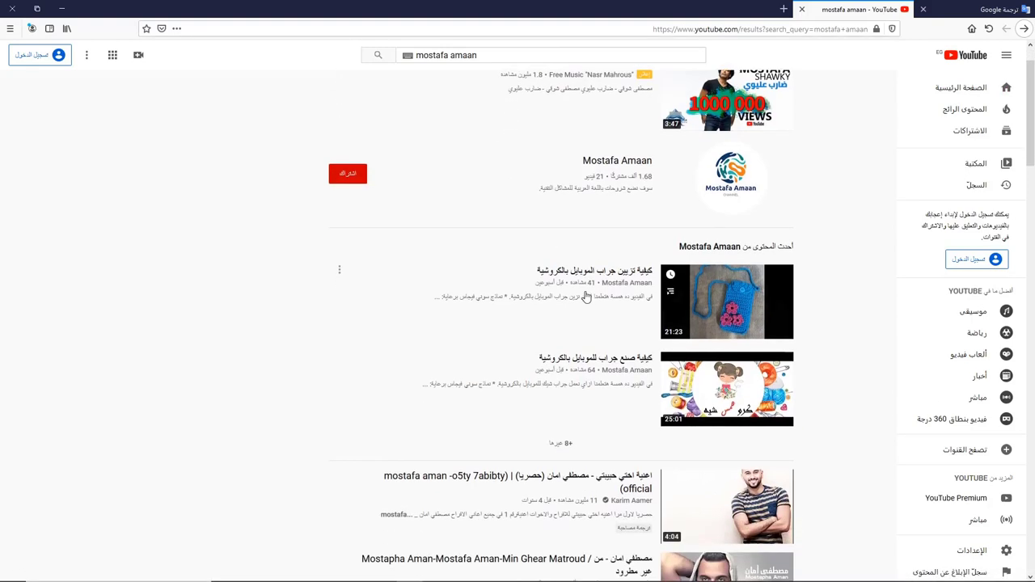
click(614, 287)
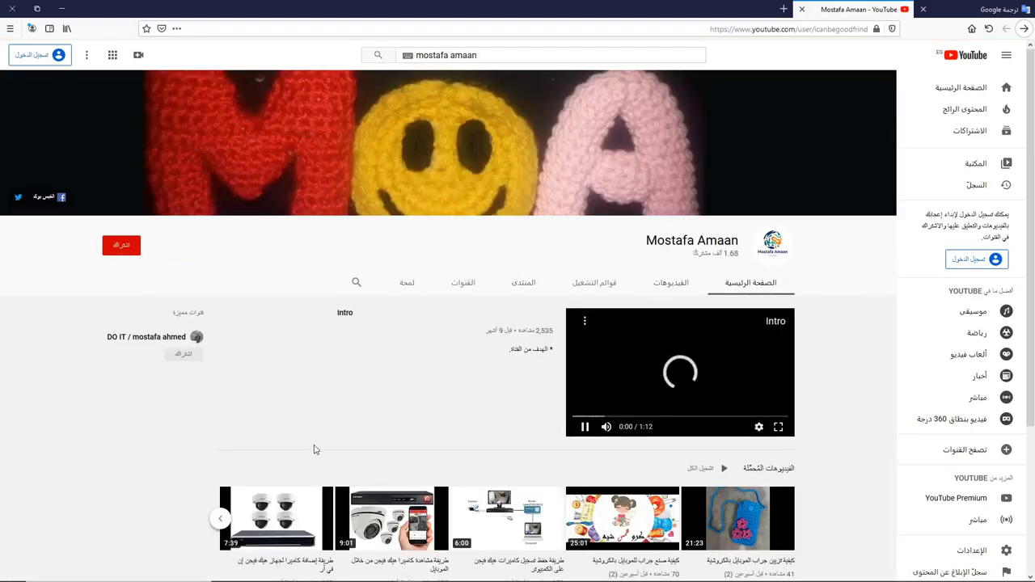
scroll(315, 444, down, 1)
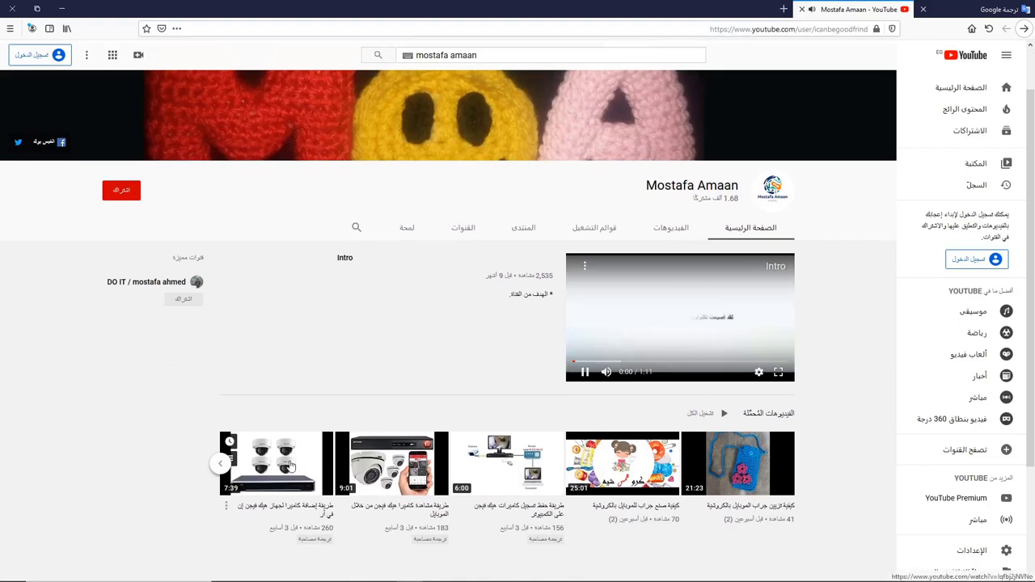
click(295, 462)
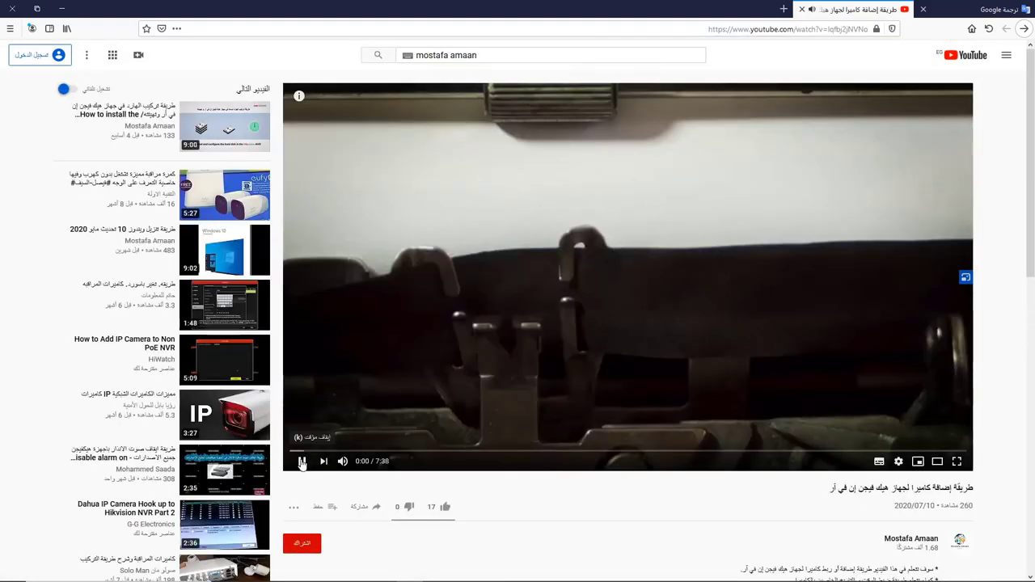
click(301, 461)
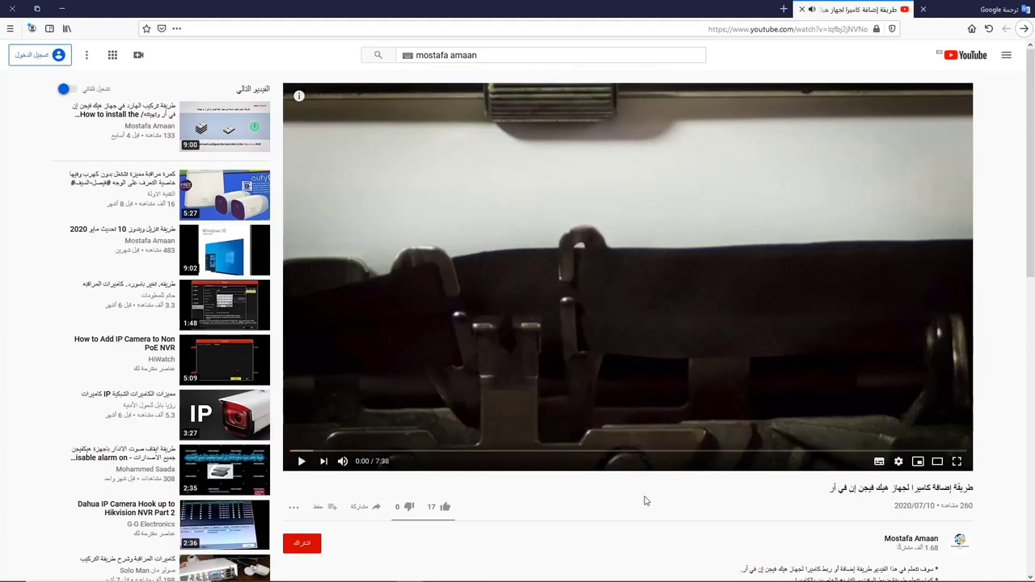
Step: Show the video's Arabic transcript and select all its lines through the last one at 06:58
scroll(644, 501, down, 1)
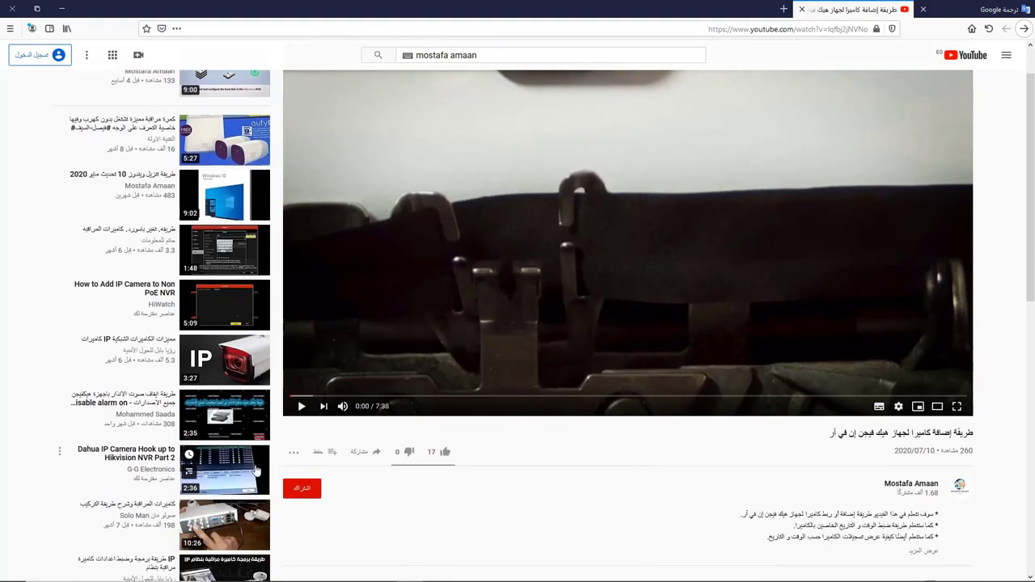
click(295, 454)
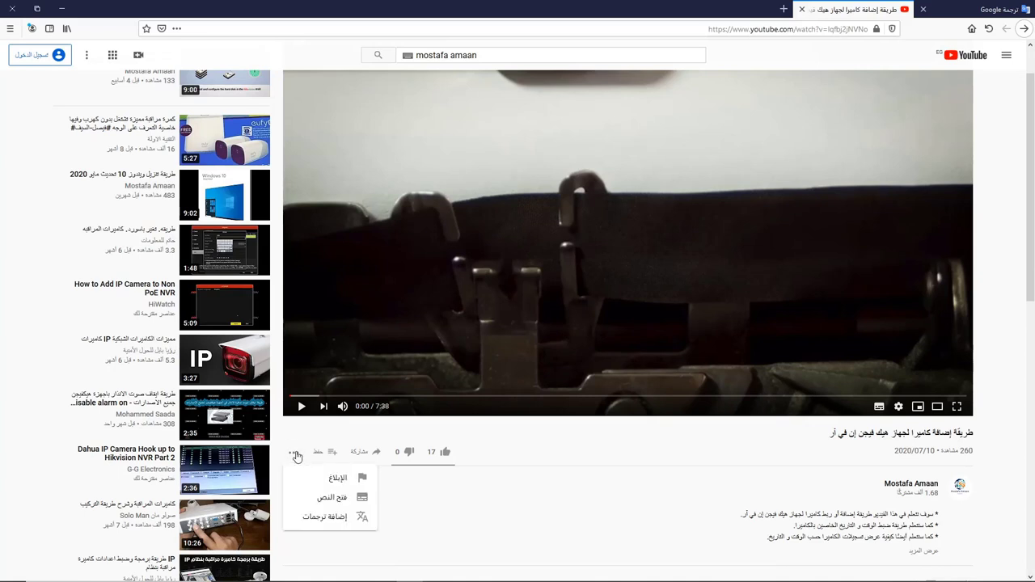
click(332, 500)
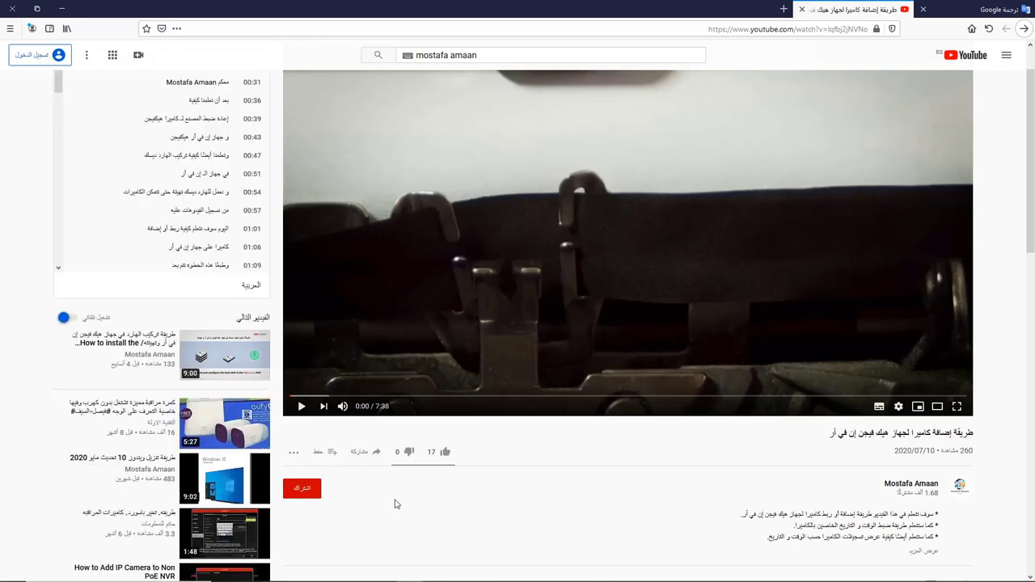
scroll(217, 250, up, 2)
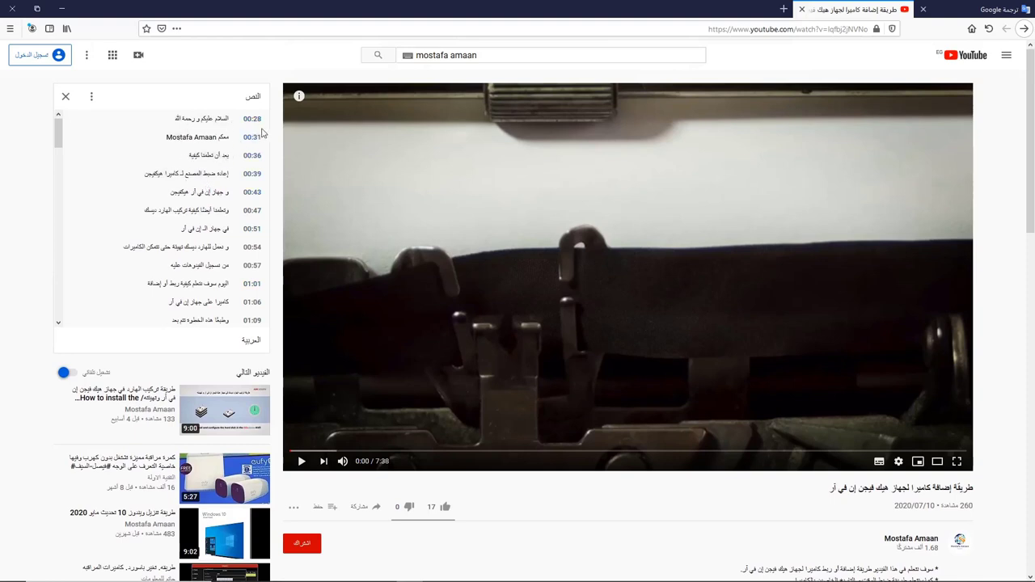
drag(264, 121, 156, 290)
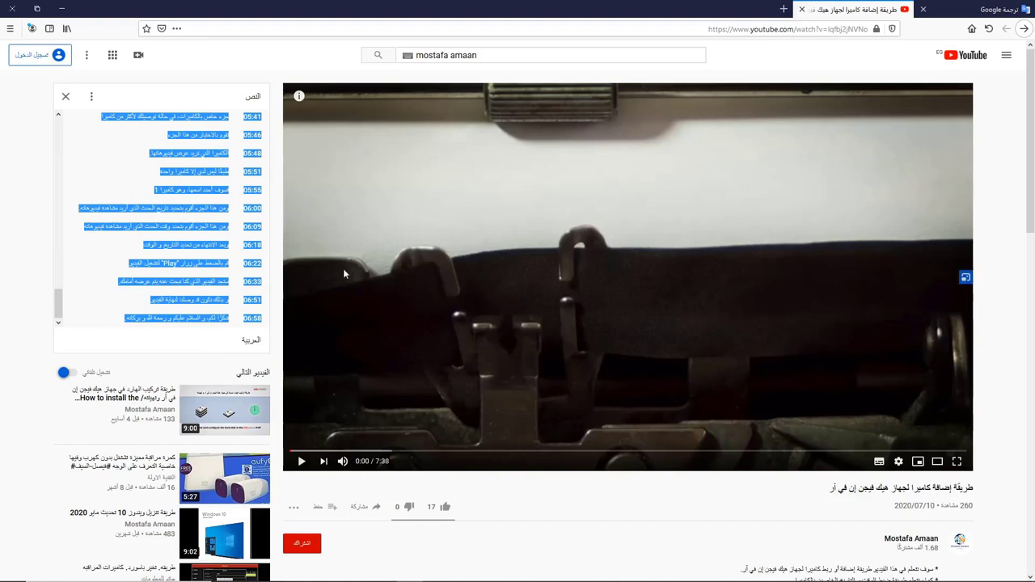
Step: Replace the source text in Google Translate with the copied Arabic transcript and copy its English translation
click(966, 10)
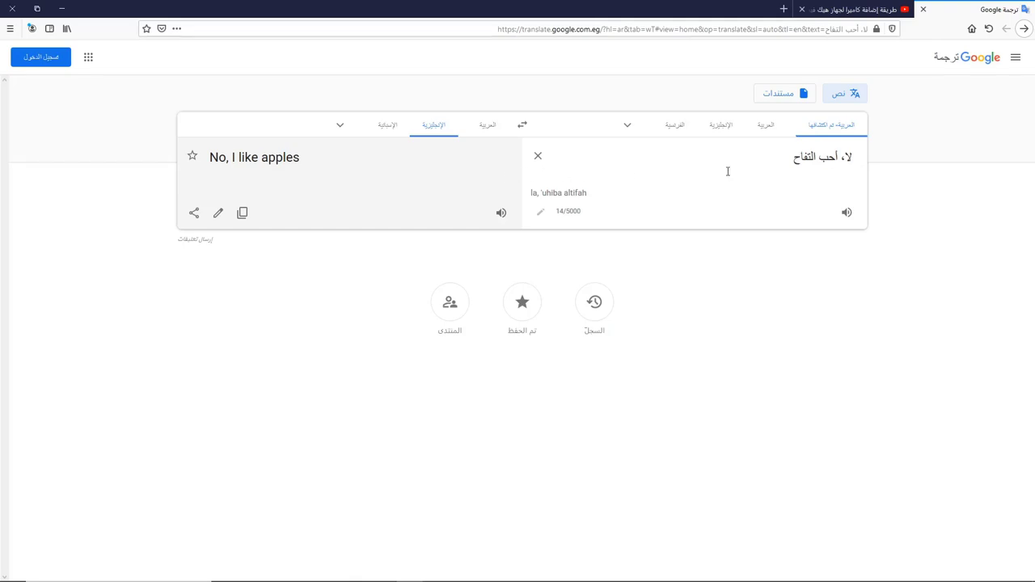
key(ctrl+a)
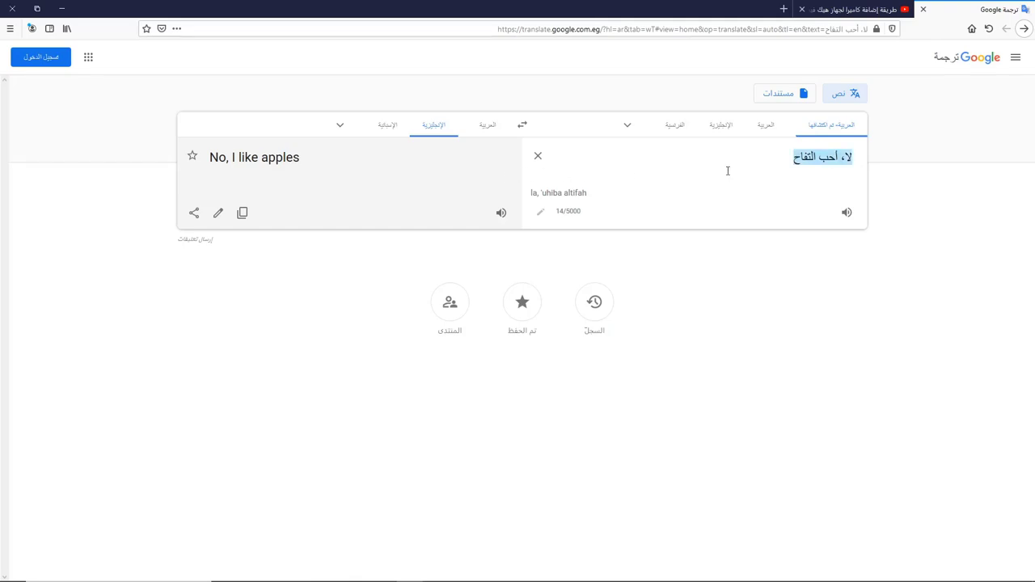
key(ctrl+v)
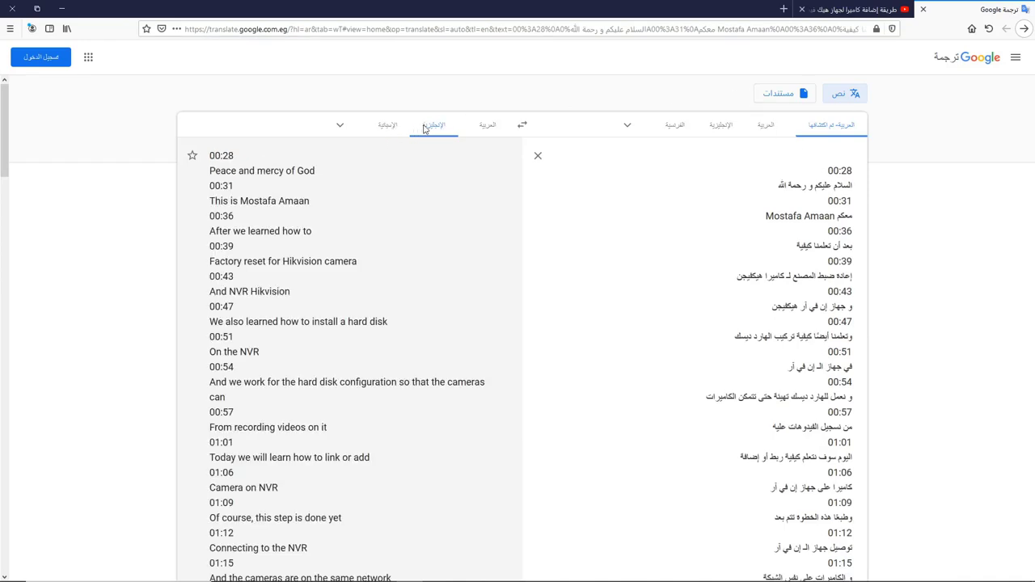
triple_click(387, 189)
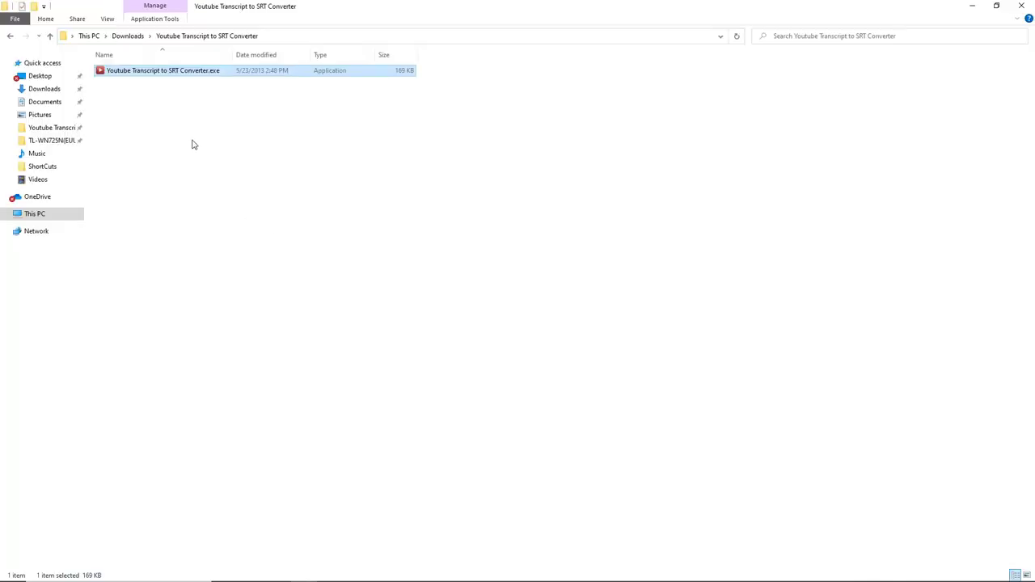
Step: Launch Youtube Transcript to SRT Converter.exe and paste the translated English transcript as its source text
double_click(142, 75)
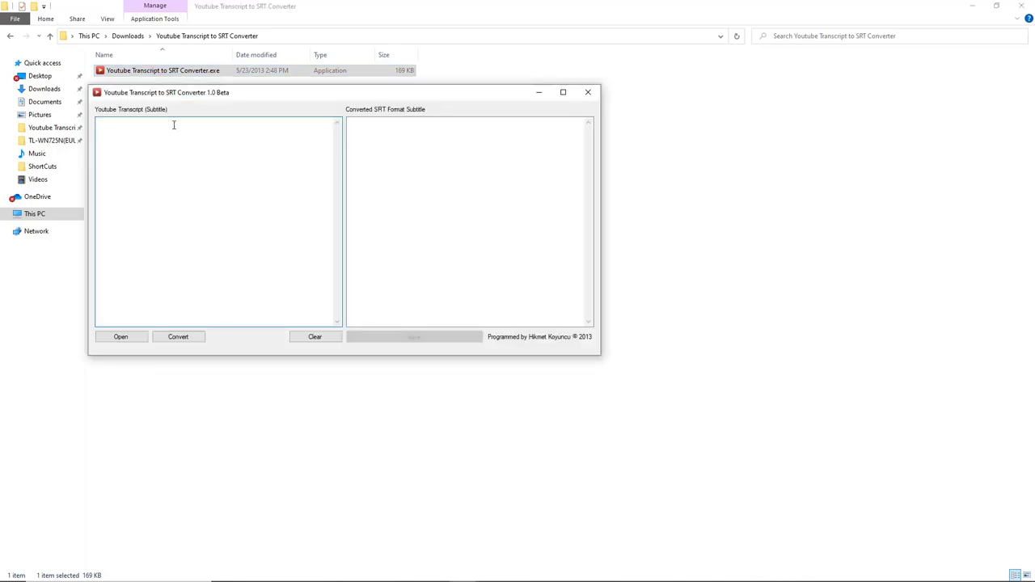
right_click(119, 133)
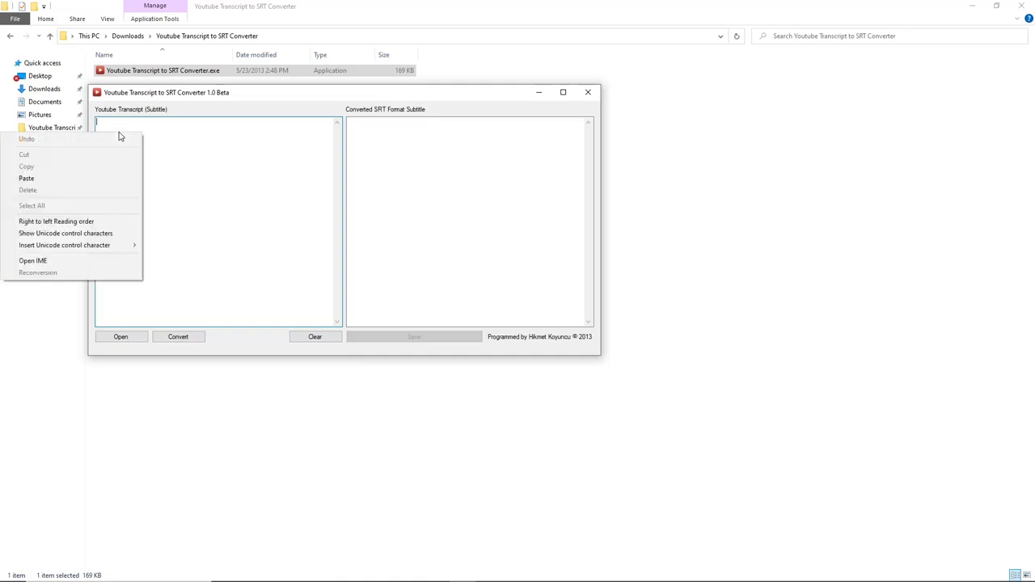
click(115, 179)
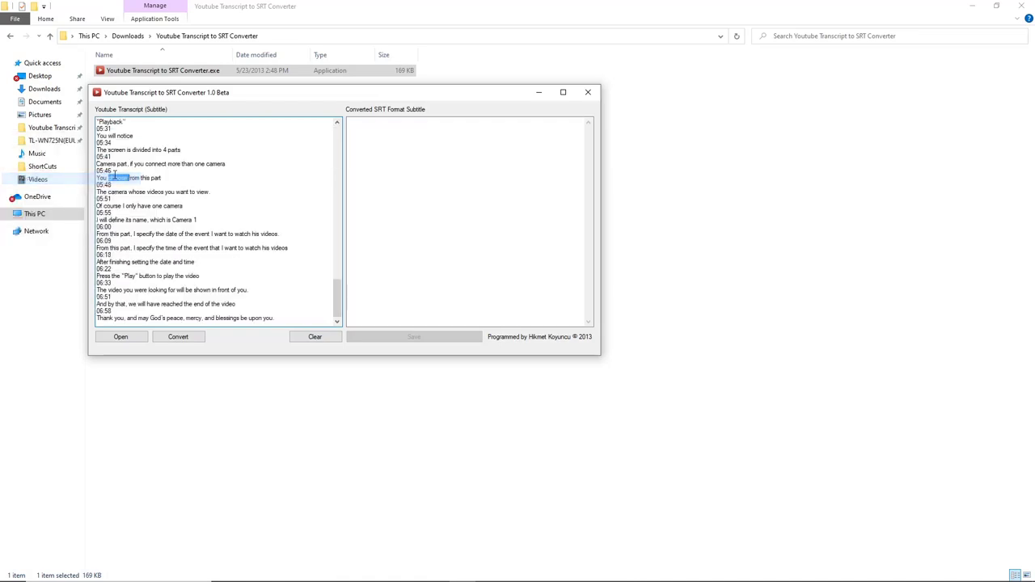
double_click(117, 178)
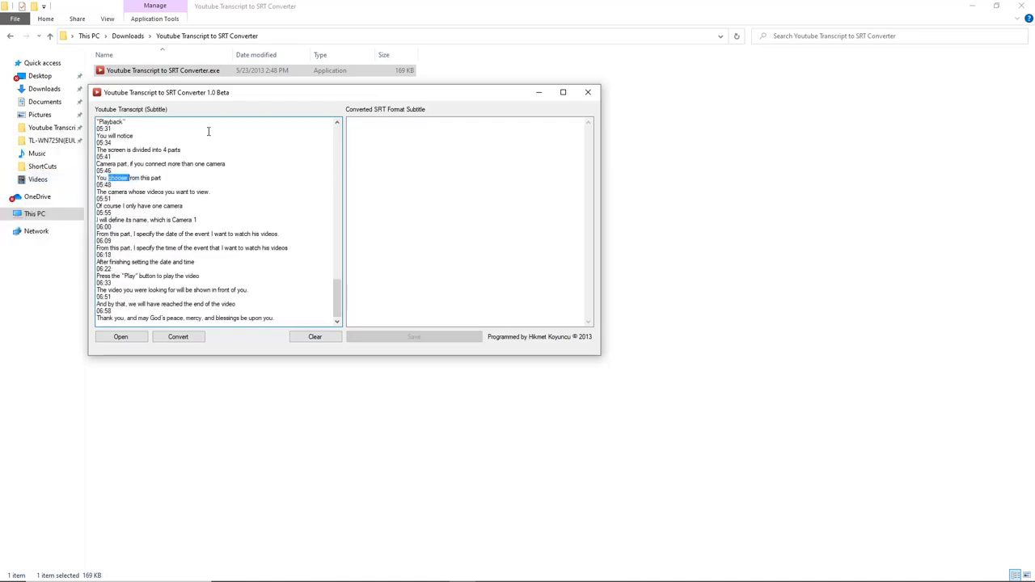
double_click(158, 130)
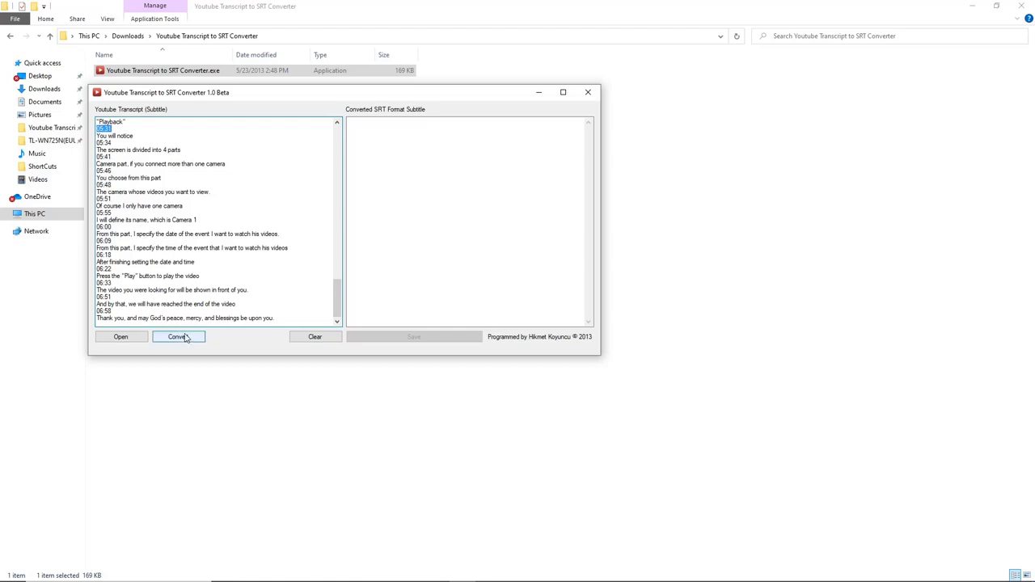
Step: Convert the English transcript to SRT format and save it as Youtube Transcript.srt in the Youtube Transcript to SRT Converter folder in Downloads
click(178, 338)
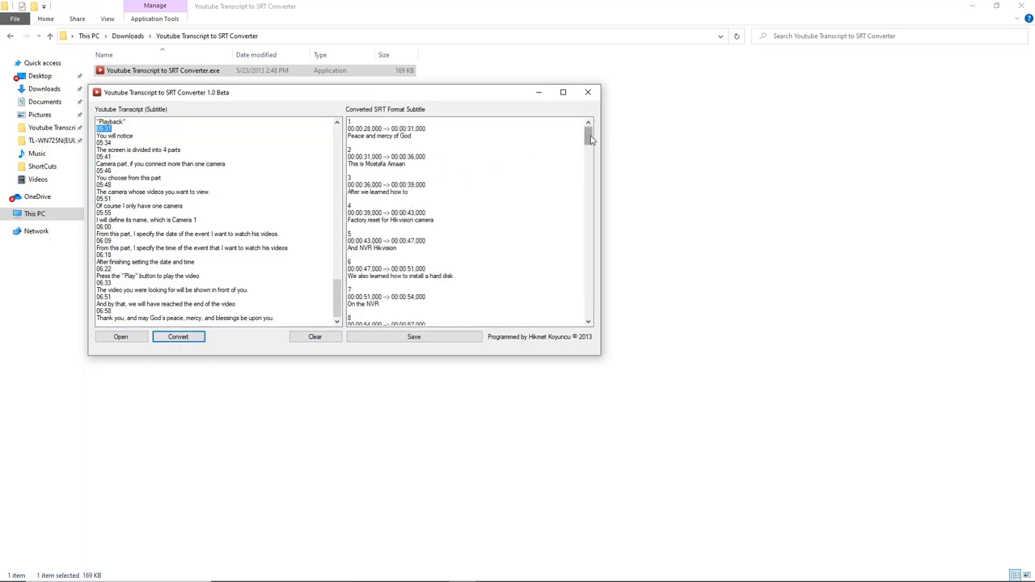
drag(590, 139, 589, 319)
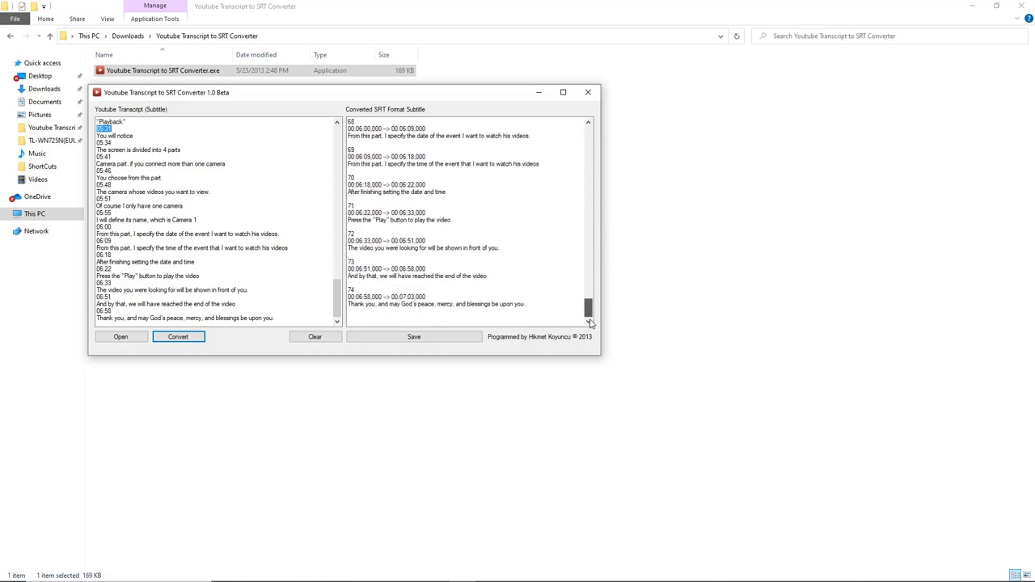
click(388, 339)
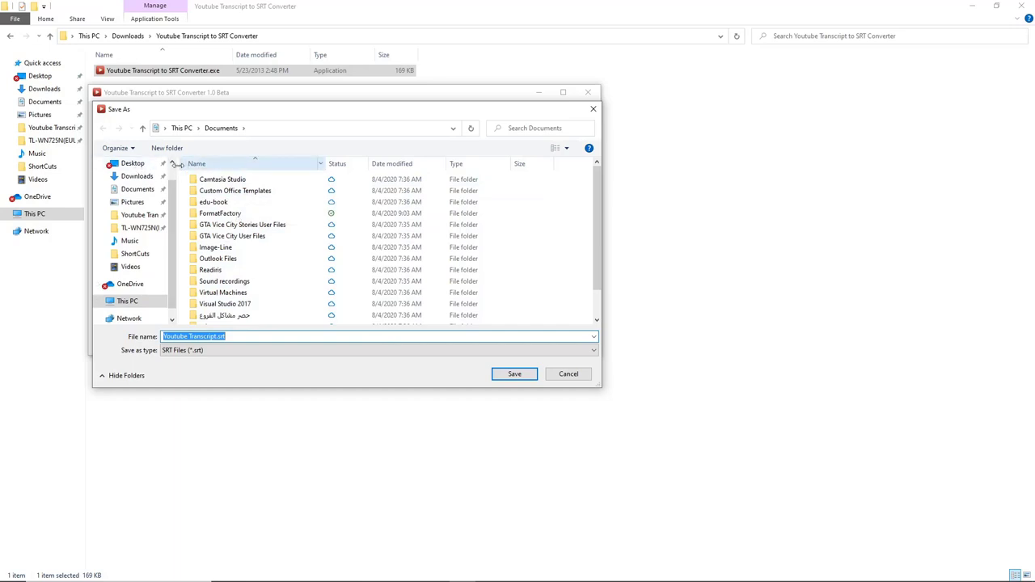
click(150, 178)
double_click(192, 195)
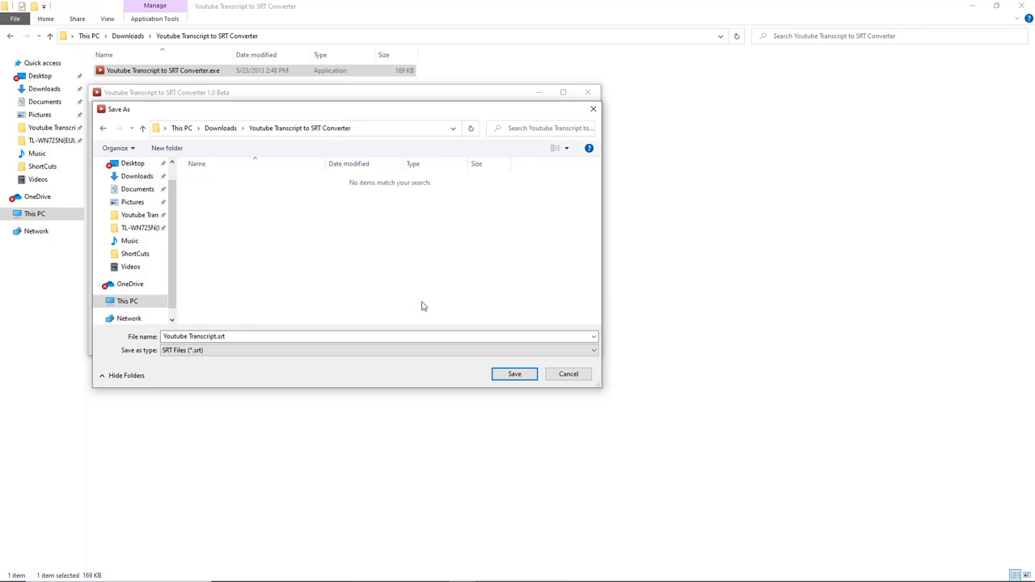
click(515, 377)
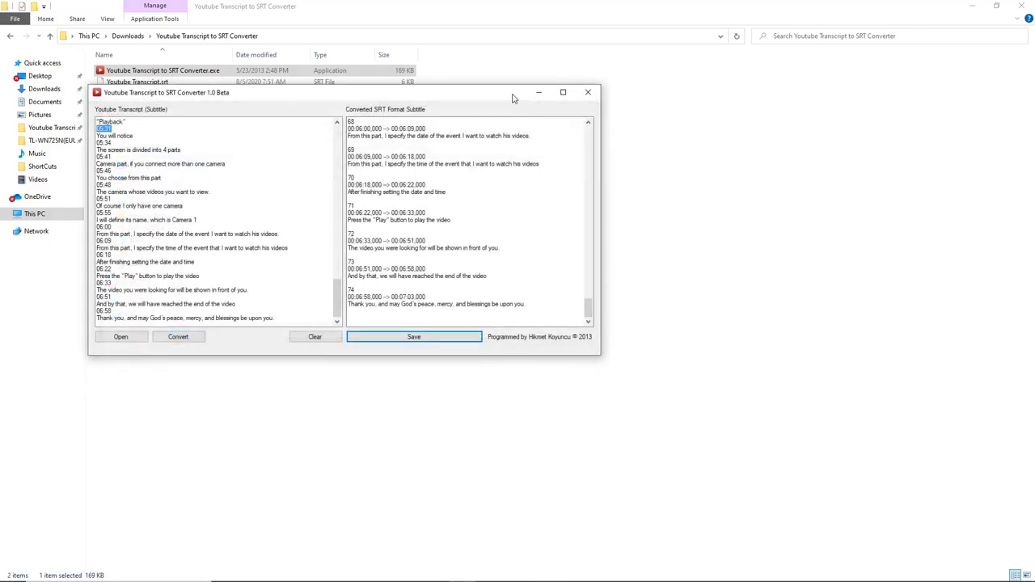
drag(514, 94, 519, 167)
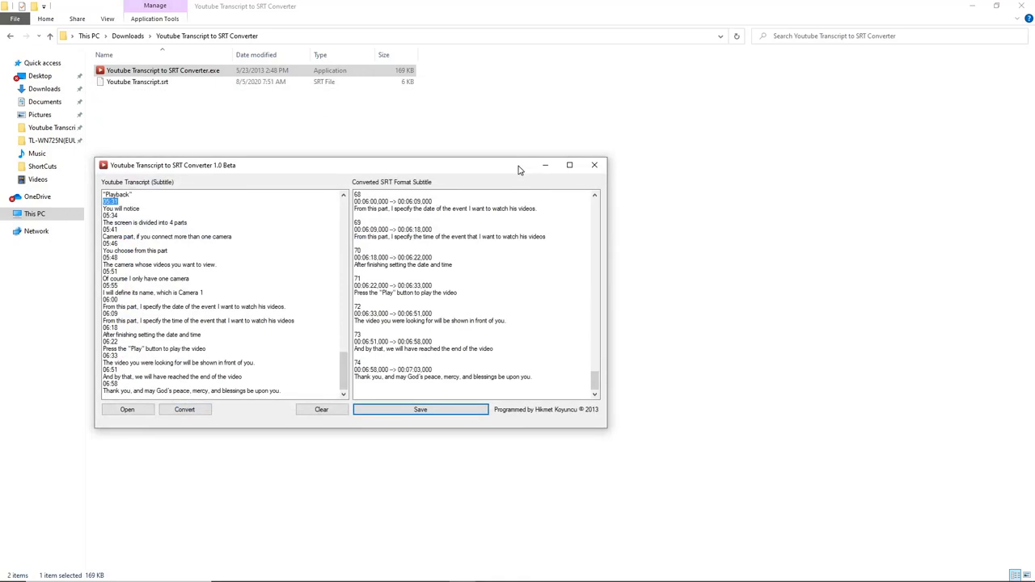
click(143, 84)
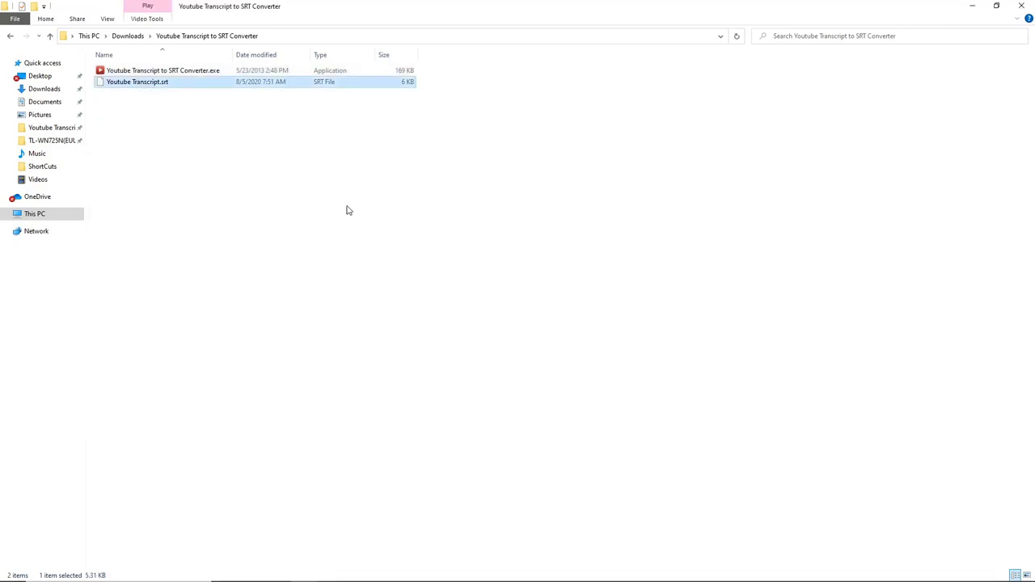
Step: Switch to YouTube Studio in Chrome and add English (الإنجليزية) as a language on the video's translations page
mouse_move(564, 576)
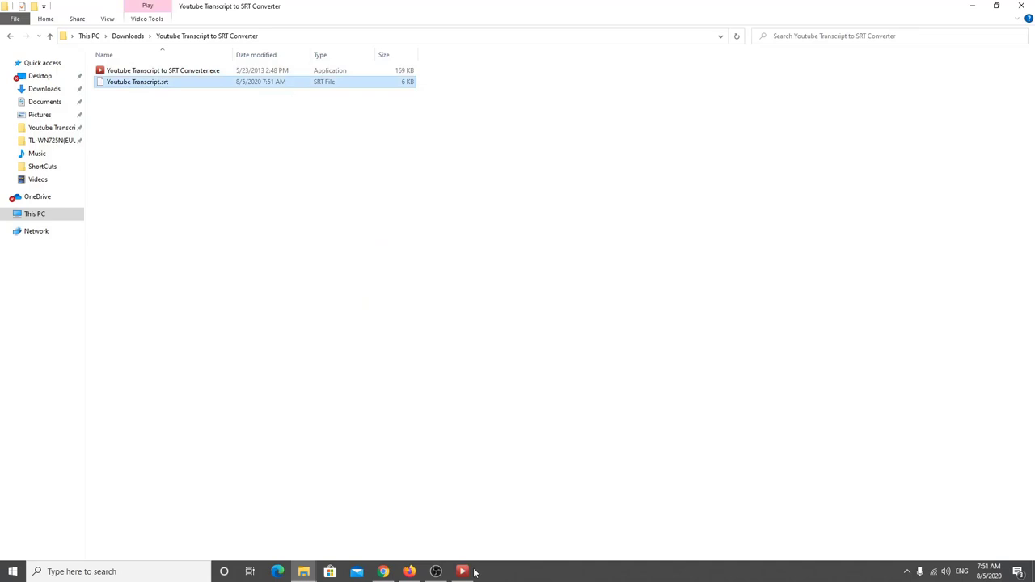
mouse_move(384, 572)
click(385, 549)
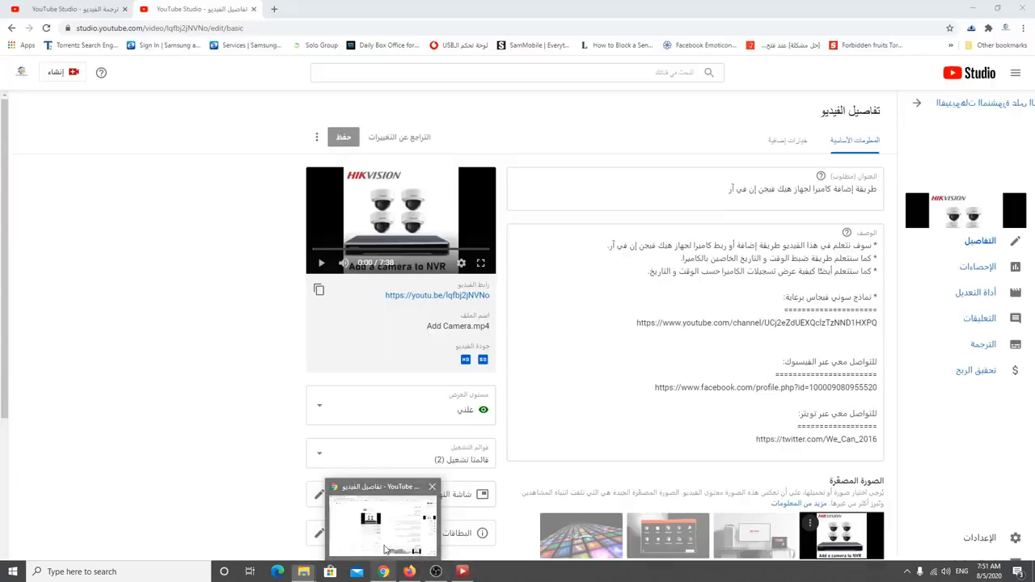
click(105, 13)
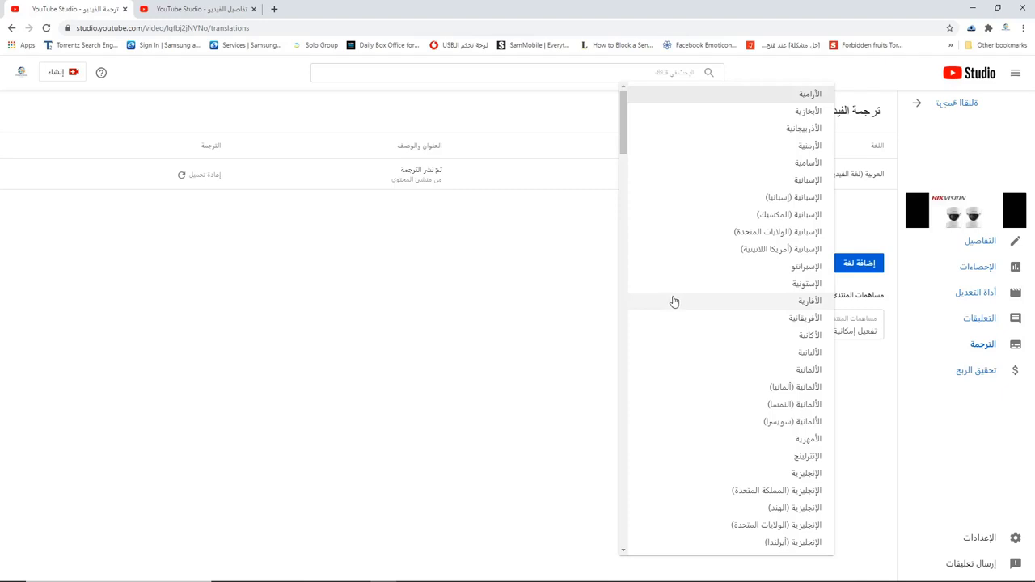
click(794, 475)
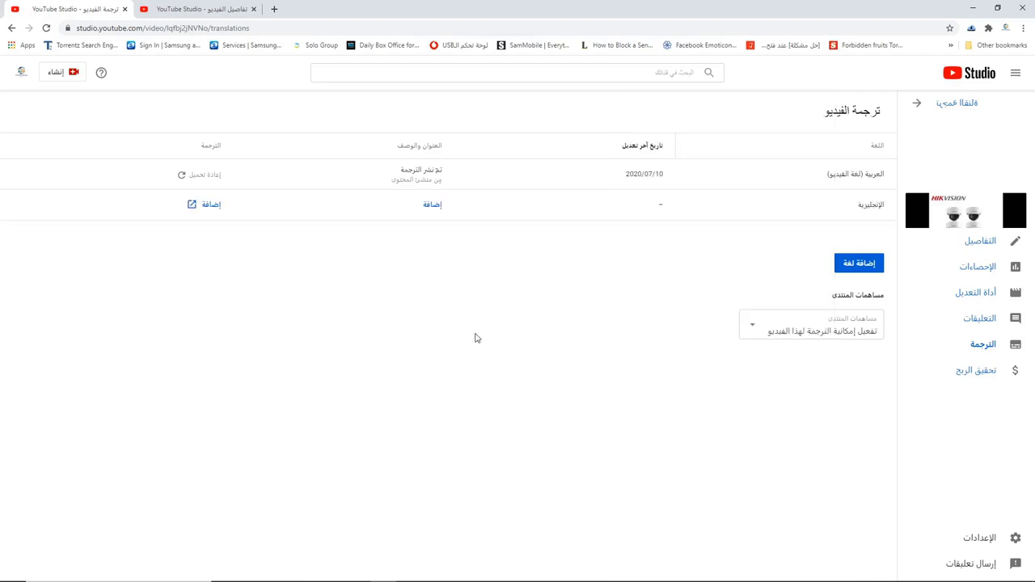
Step: Upload Youtube Transcript.srt from the converter's Downloads folder as the video's English subtitle file and publish the subtitles
click(212, 207)
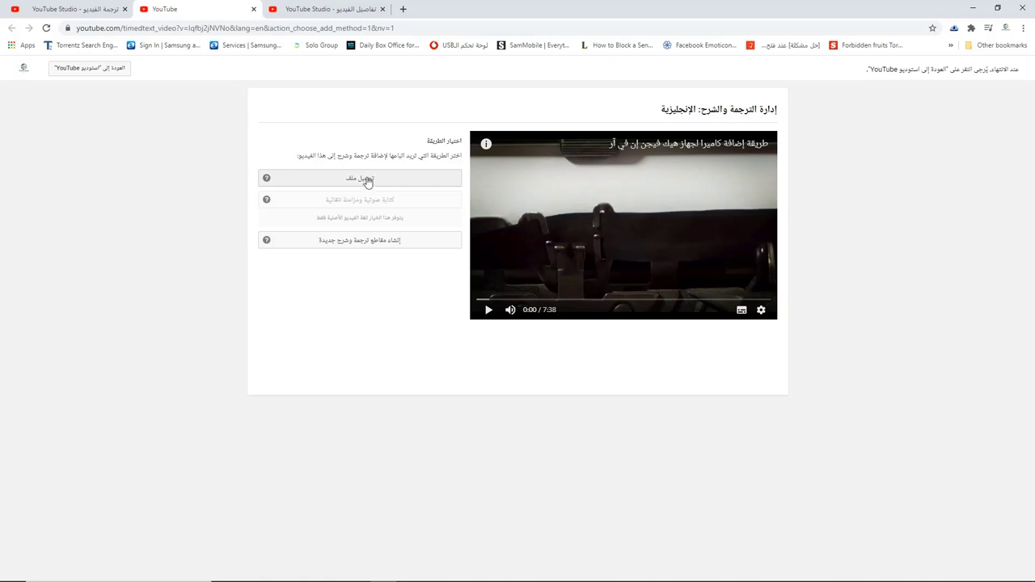
click(366, 180)
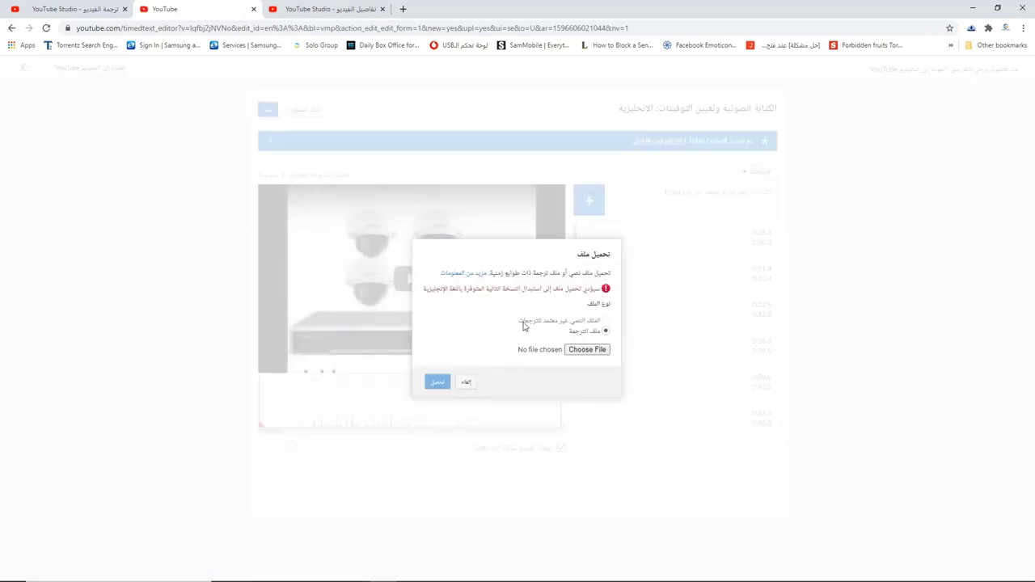
click(587, 350)
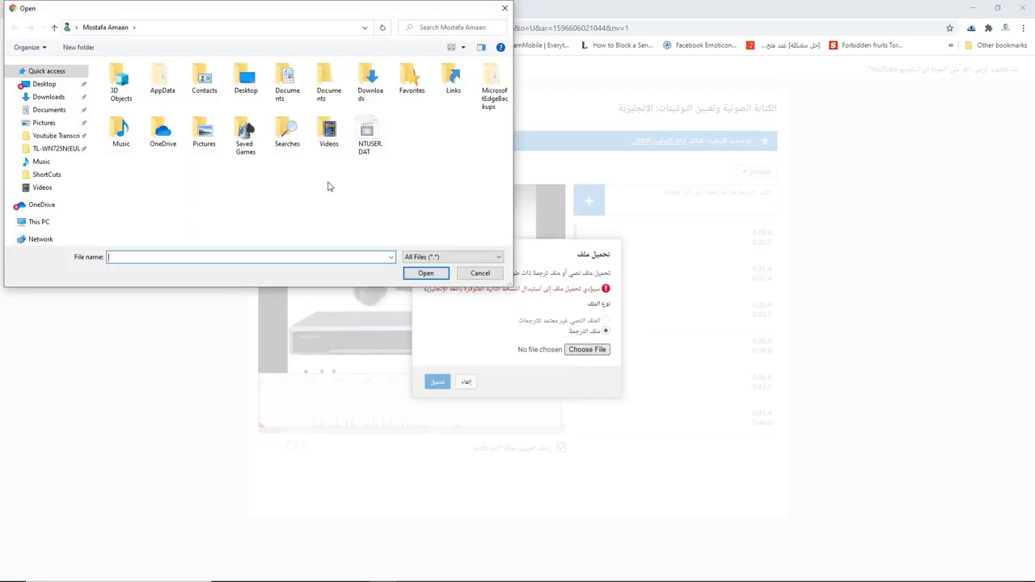
double_click(369, 81)
double_click(162, 93)
click(146, 90)
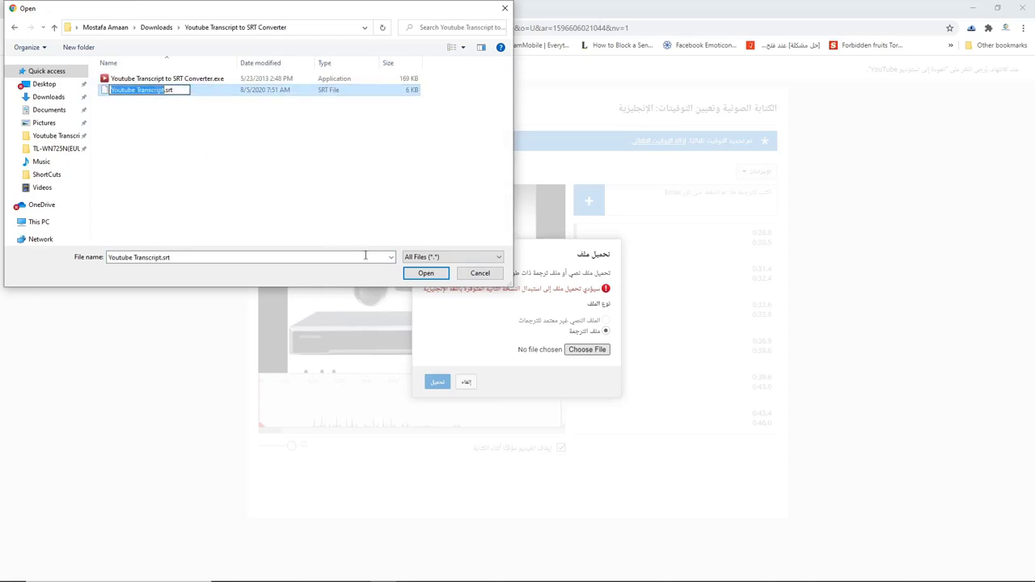
click(425, 273)
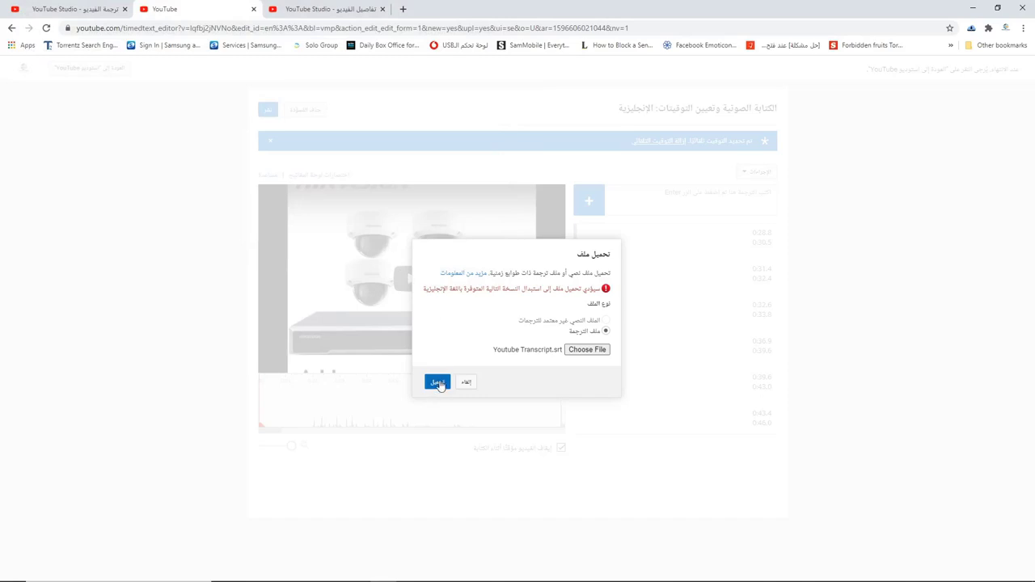
click(439, 384)
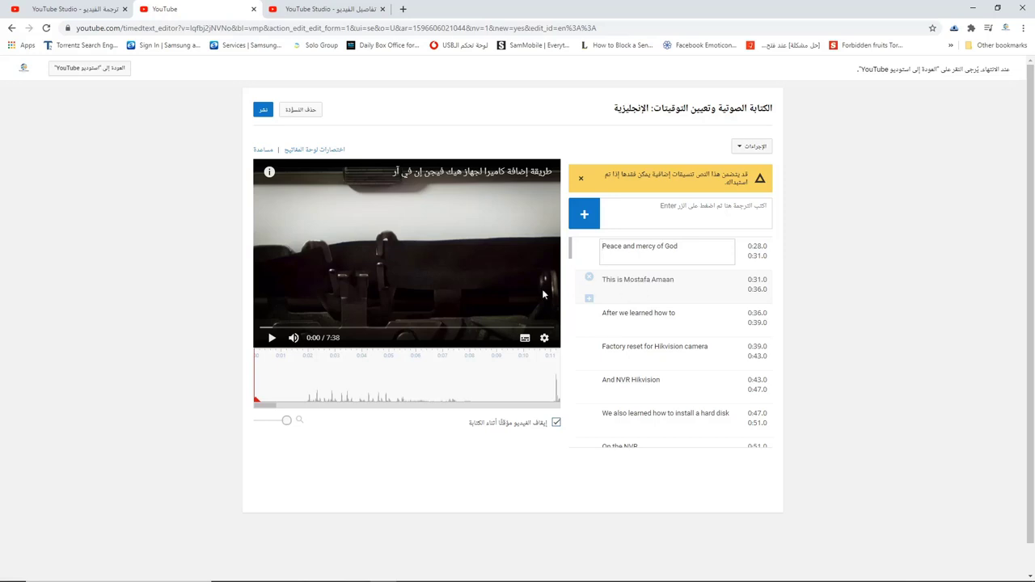
click(255, 114)
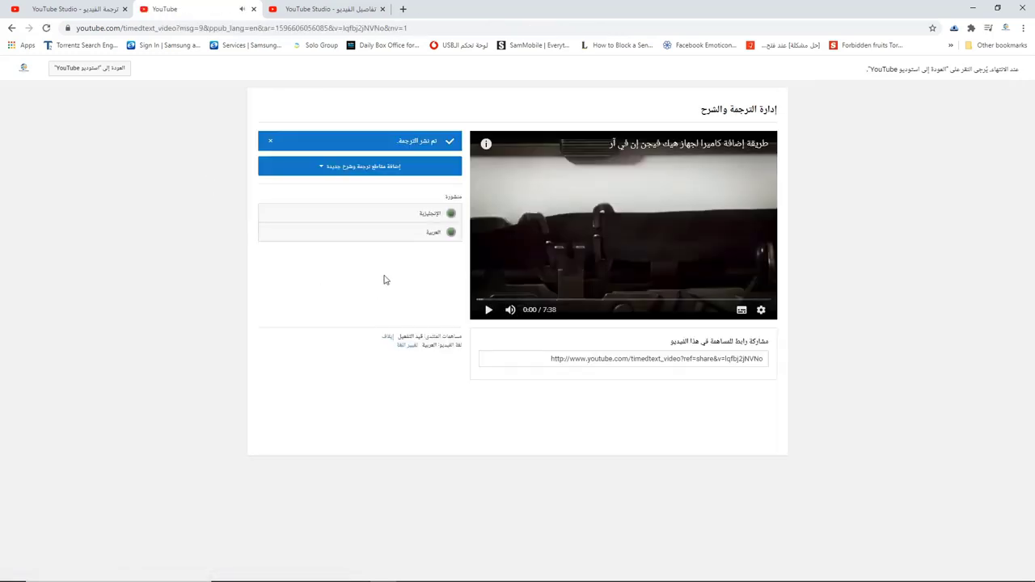
click(376, 215)
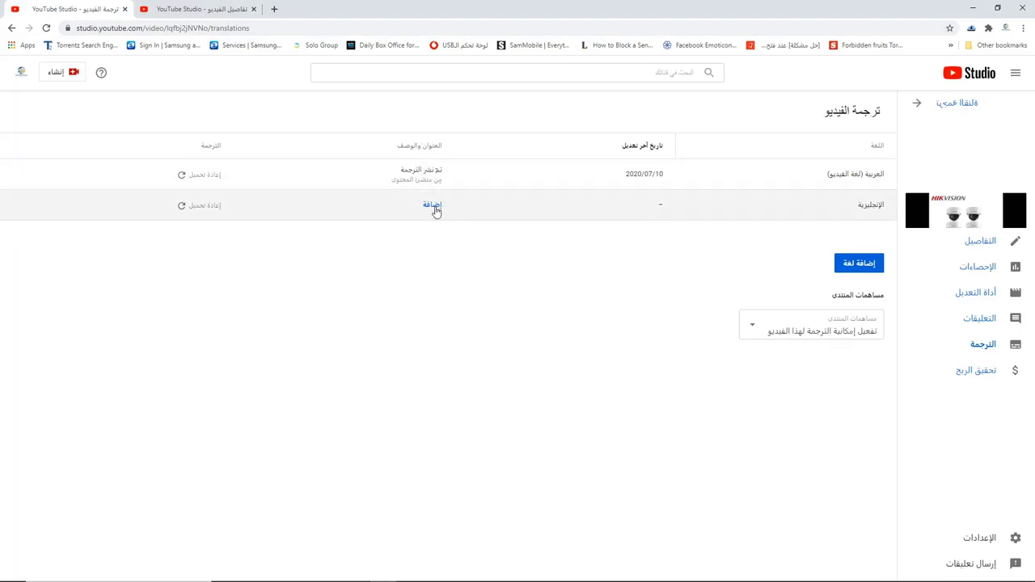
Step: Copy the full Arabic title from the video's details page in YouTube Studio
click(206, 9)
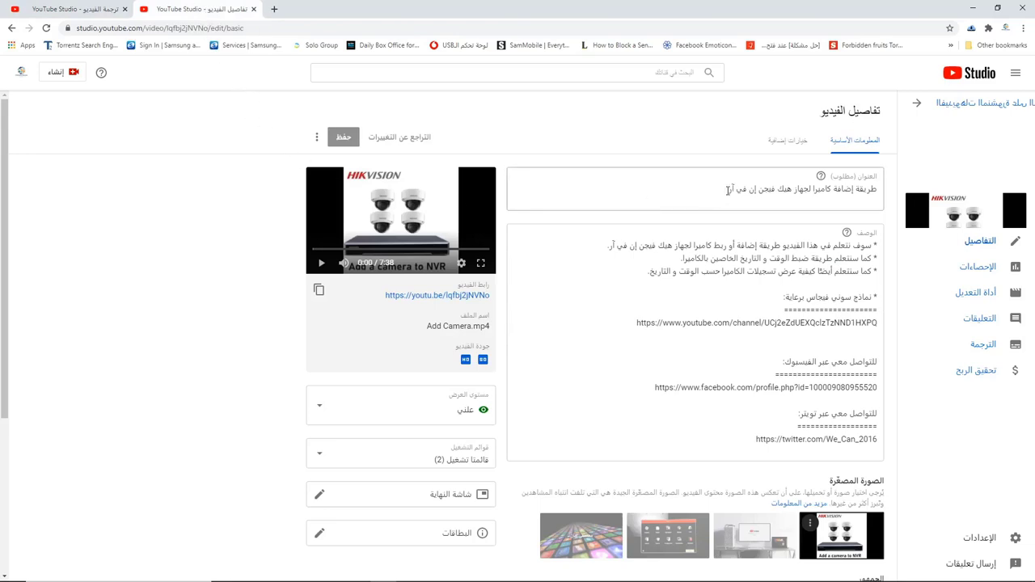
drag(727, 190, 878, 189)
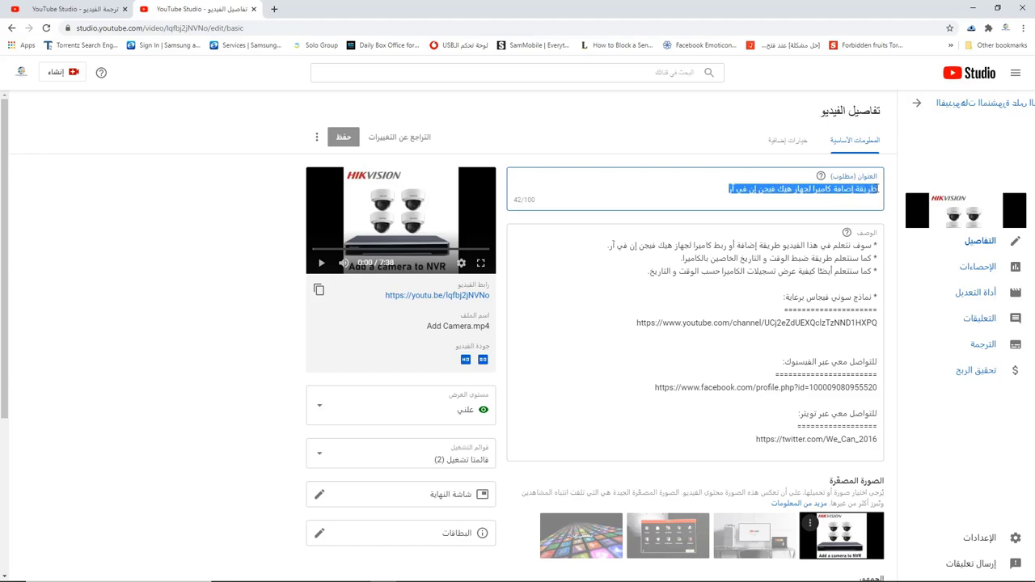
right_click(865, 190)
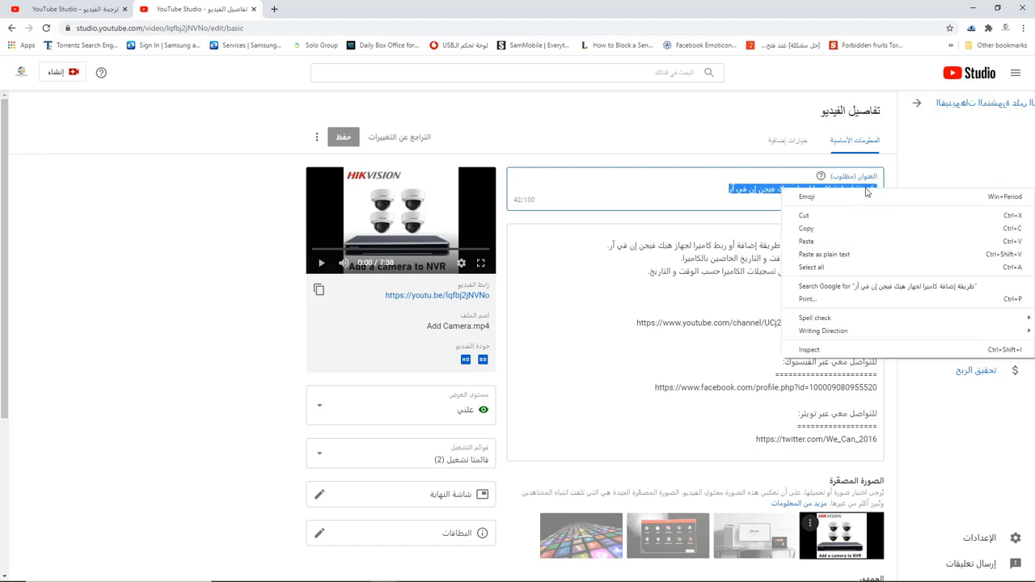
click(873, 225)
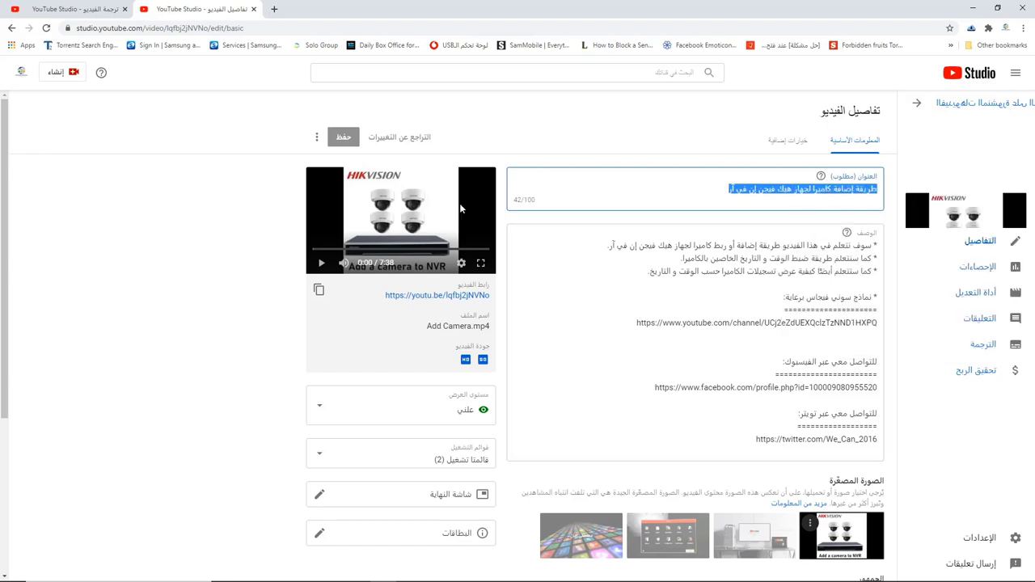
Step: Switch to Google Translate in Firefox and replace the source text with the copied Arabic title to translate it into English
mouse_move(450, 576)
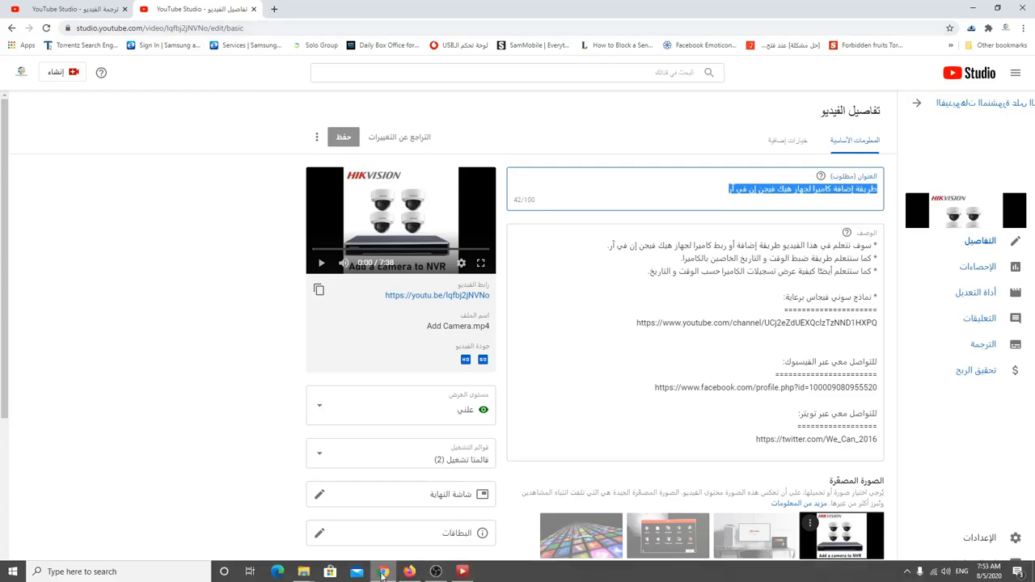
click(409, 572)
click(653, 337)
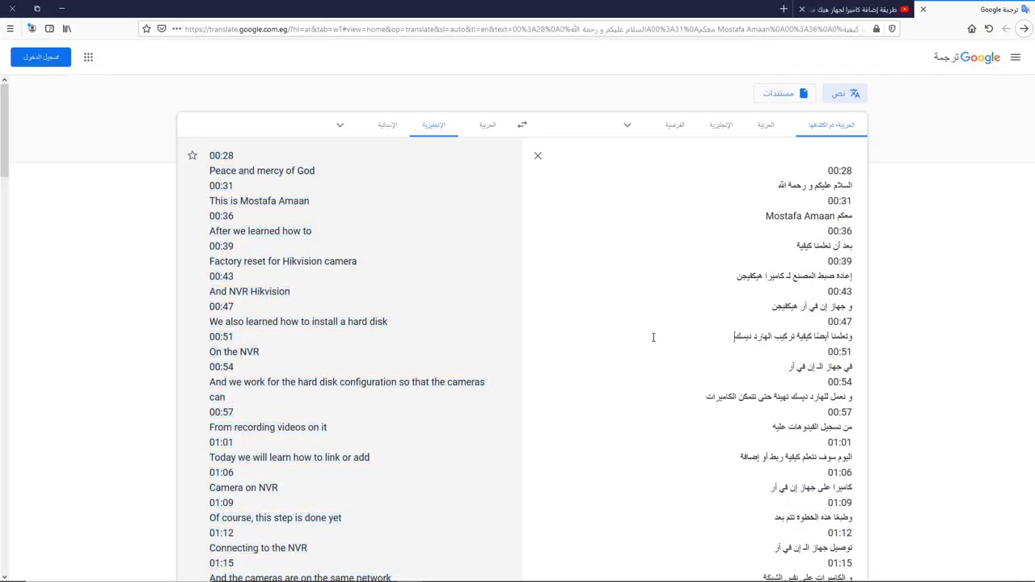
key(ctrl+a)
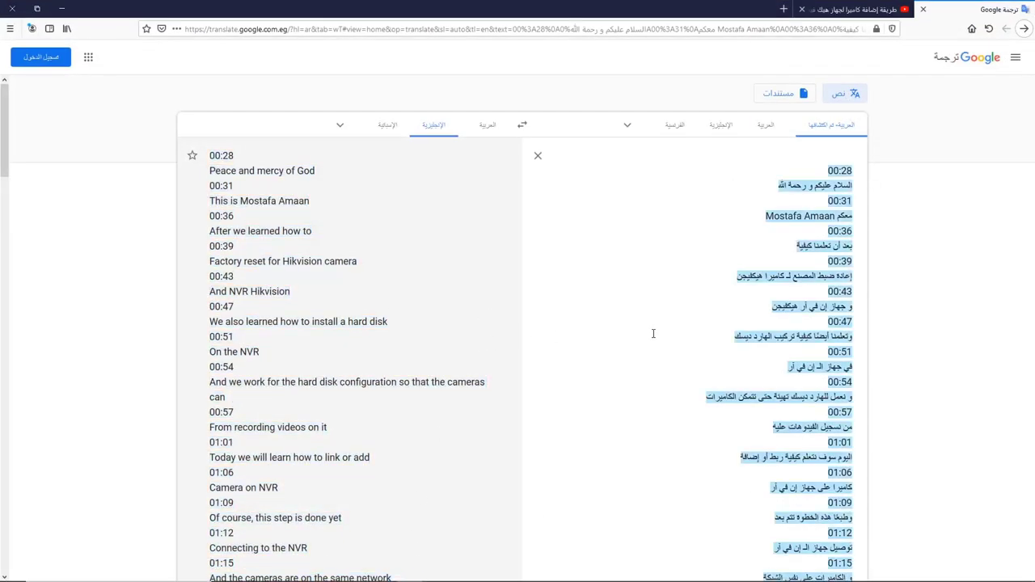
key(ctrl+v)
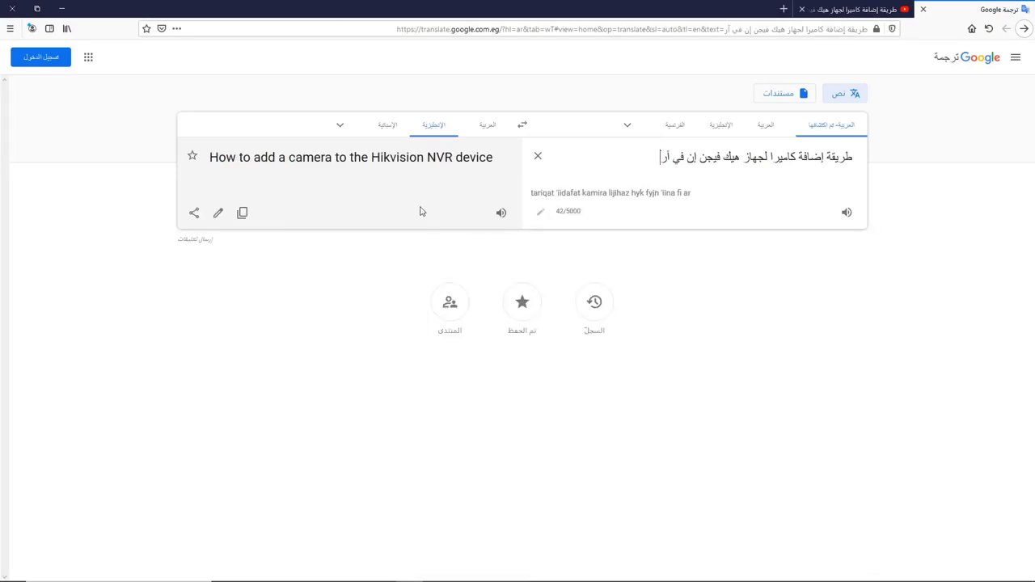
Step: Copy the full English title translation, How to add a camera to the Hikvision NVR device
triple_click(210, 161)
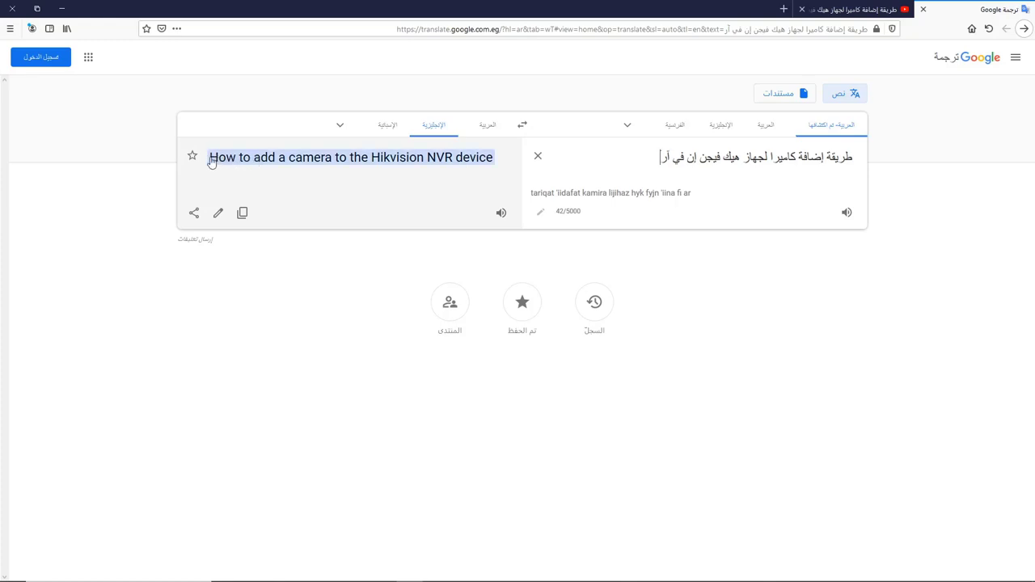
click(242, 153)
double_click(246, 155)
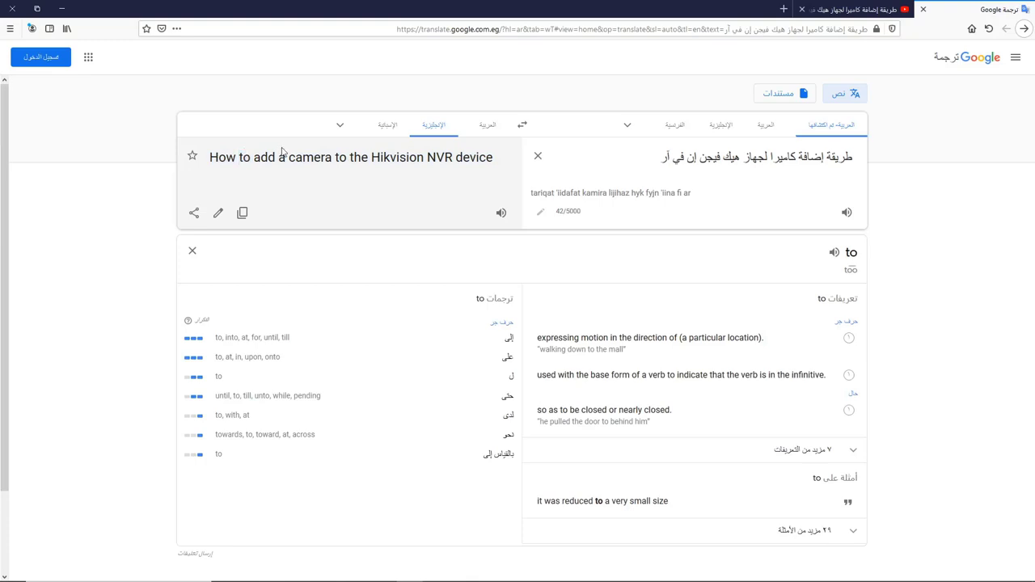
triple_click(282, 156)
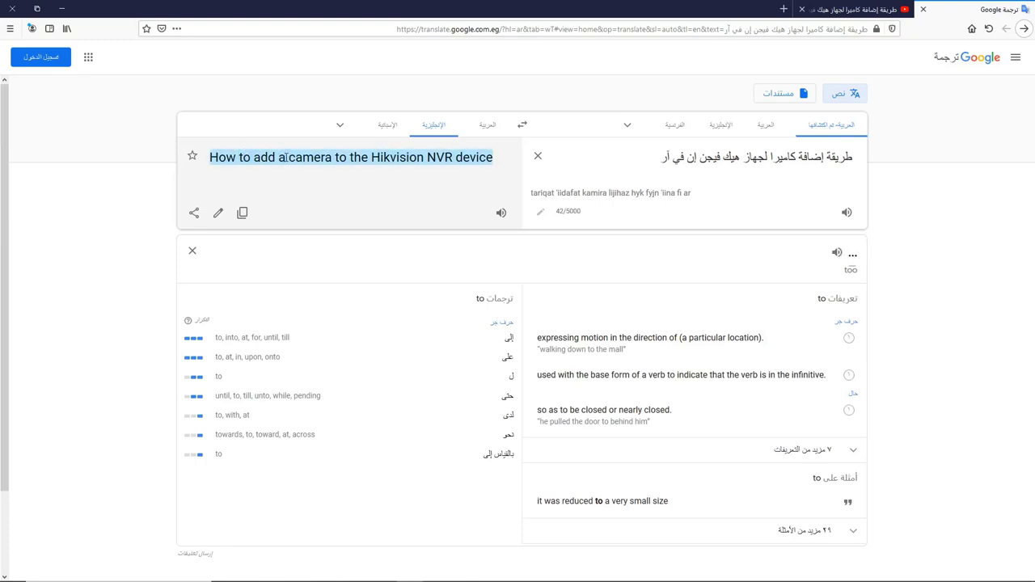
right_click(287, 160)
click(361, 166)
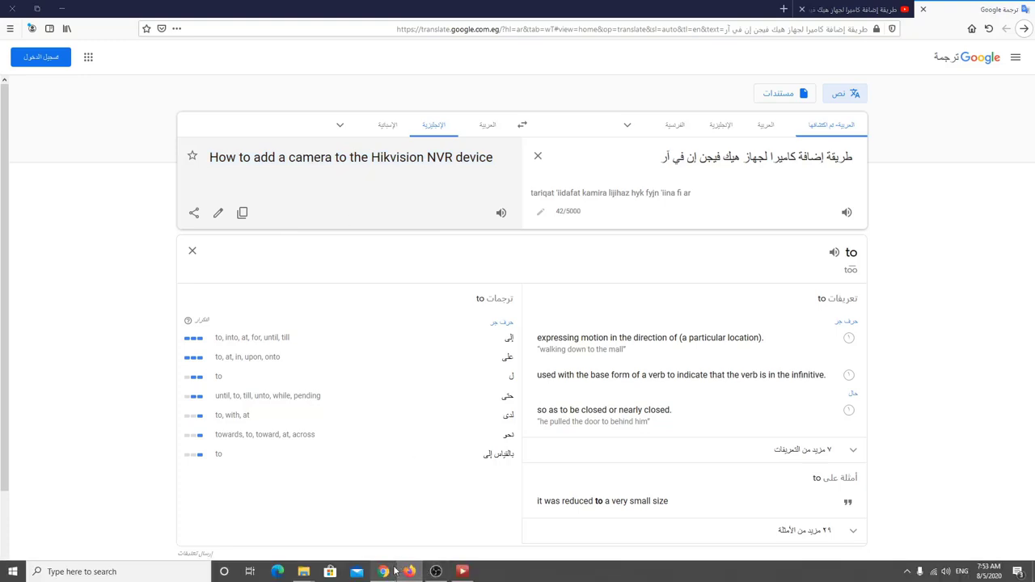
Step: Switch to YouTube Studio in Chrome and enter How to add a camera to the Hikvision NVR device as the video's English title translation
click(402, 570)
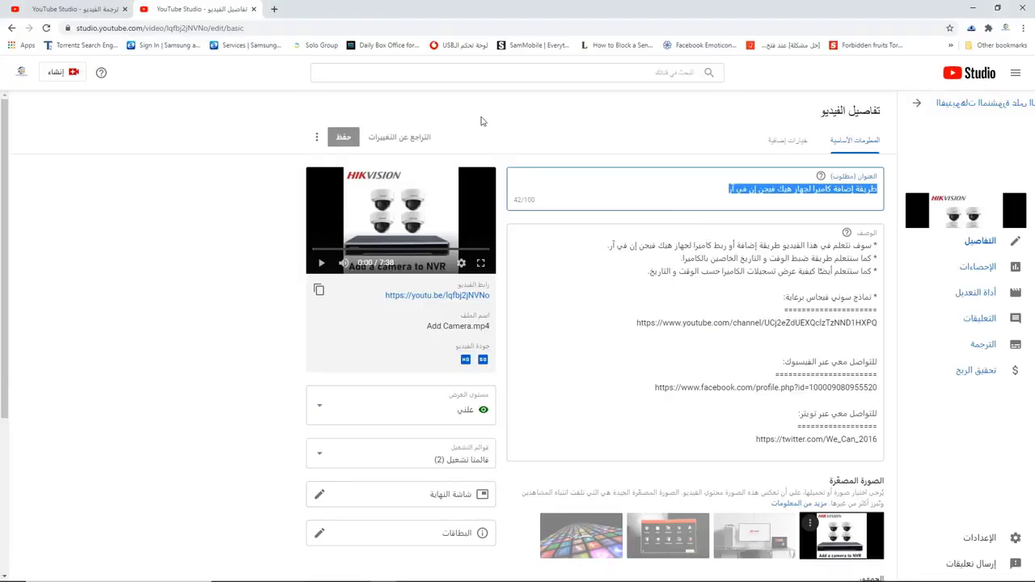
click(77, 13)
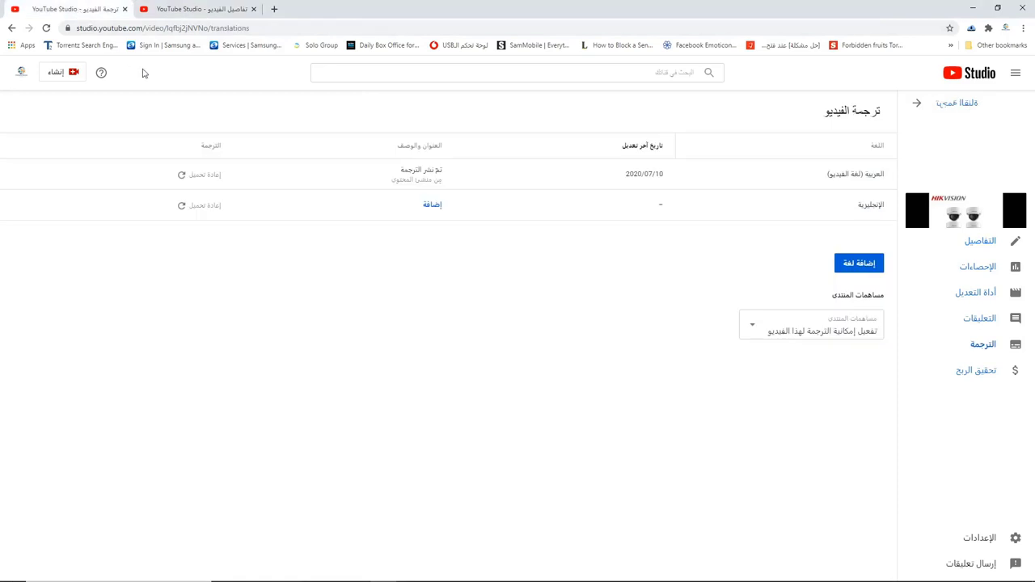
click(437, 204)
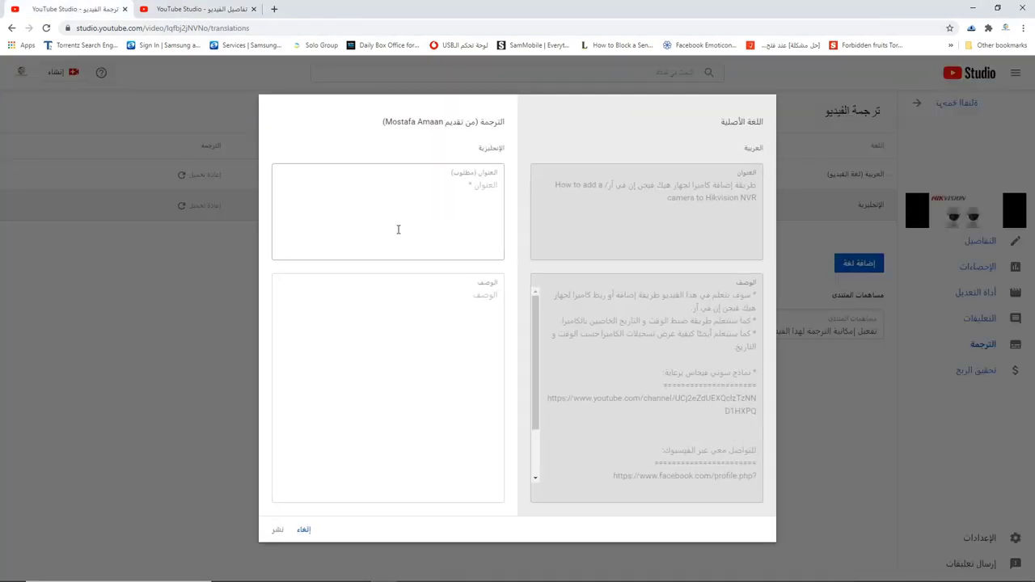
click(465, 194)
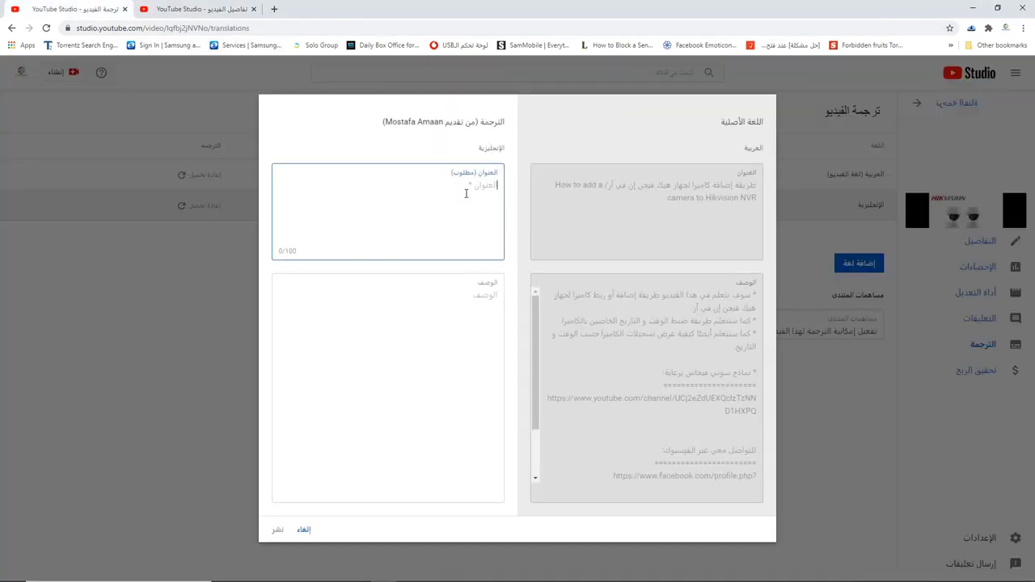
key(ctrl+v)
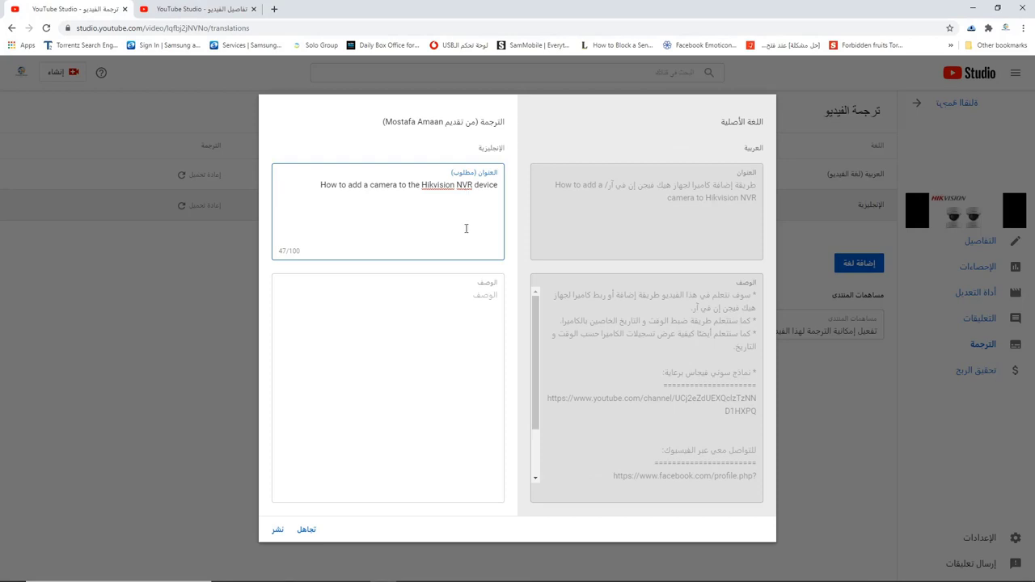
click(470, 308)
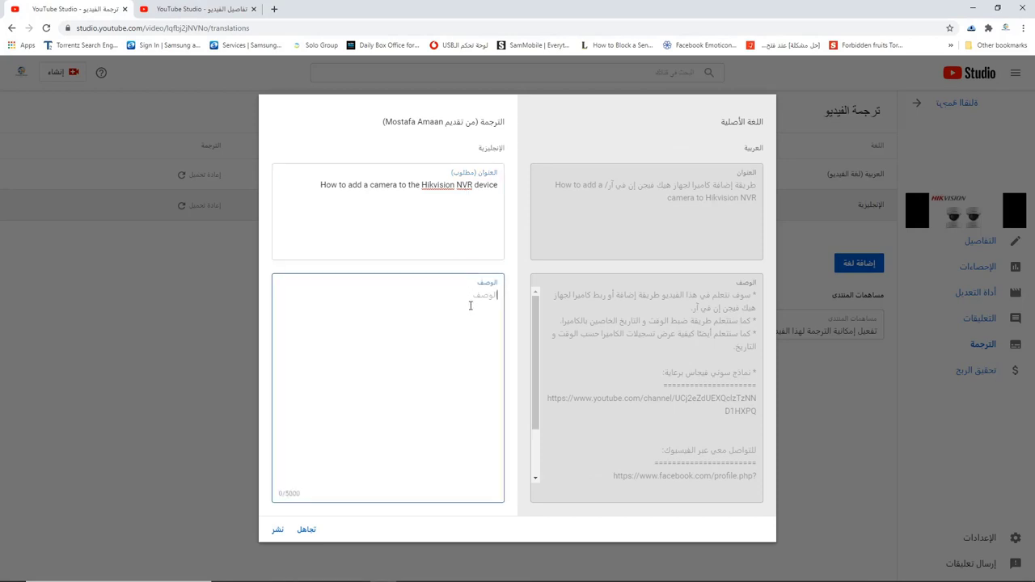
Step: Copy the full Arabic description from the video's details page
click(163, 11)
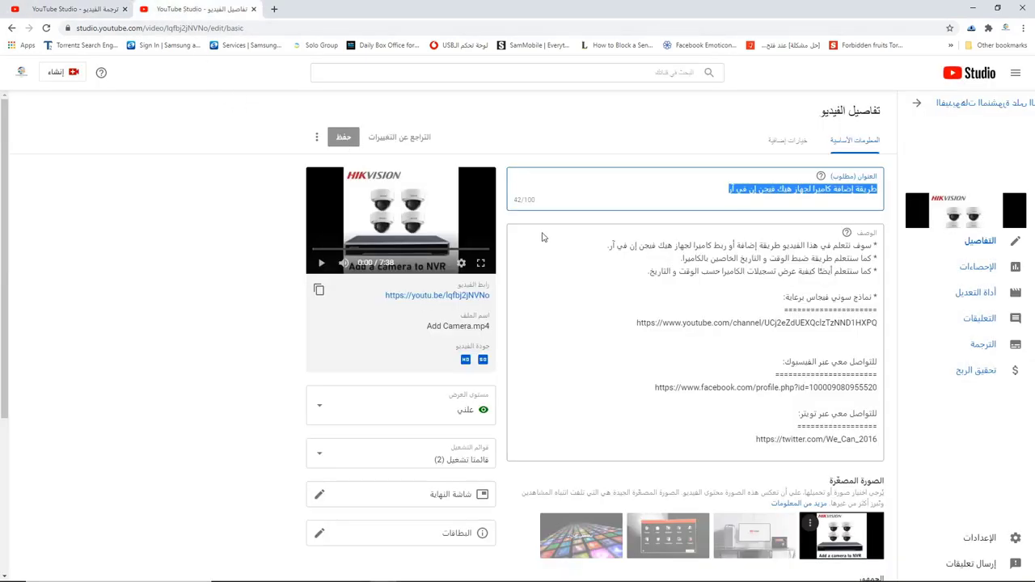
click(709, 244)
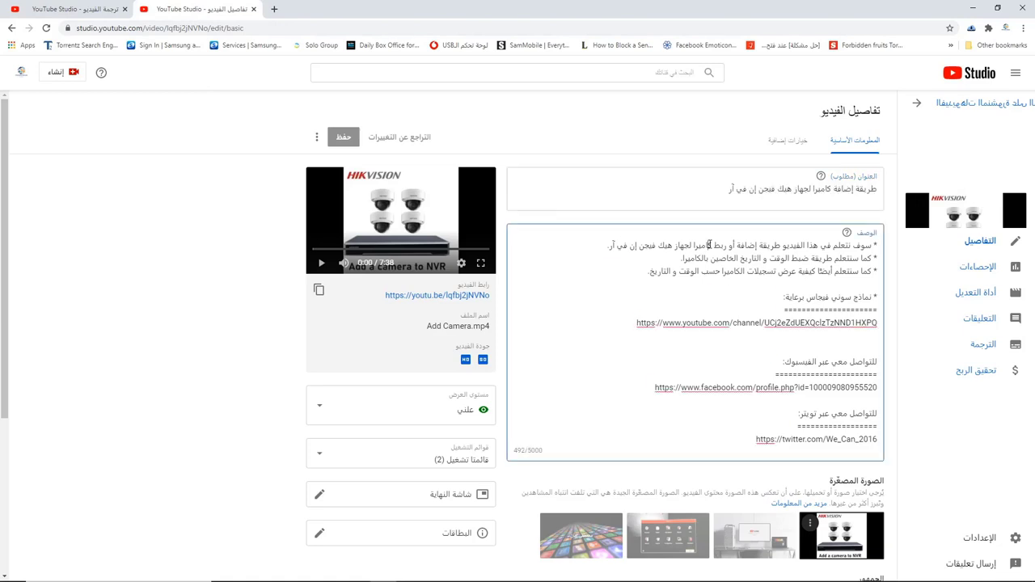
key(ctrl+a)
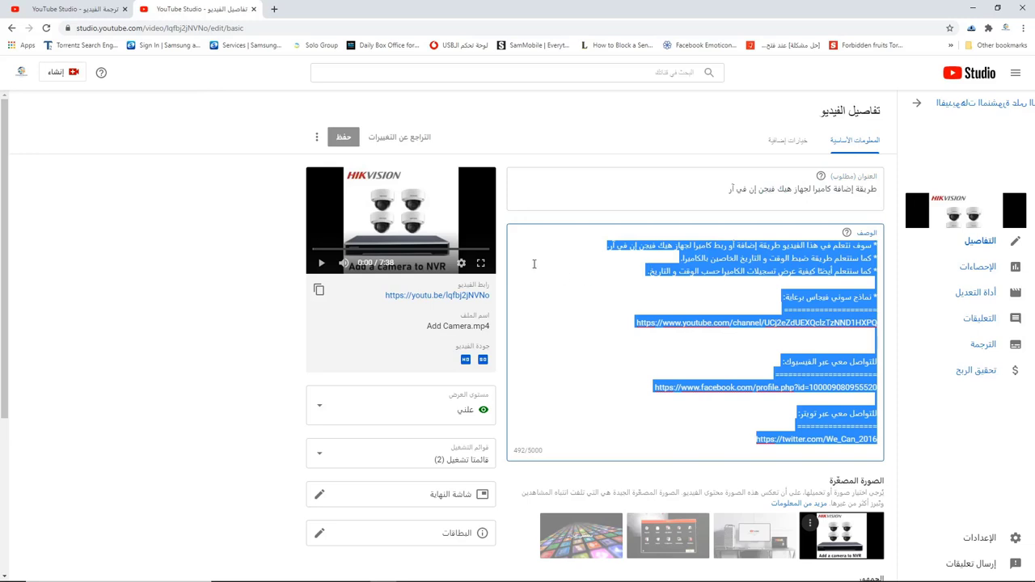
Step: Switch to Google Translate in Firefox, translate the Arabic description into English and copy the complete translation
mouse_move(453, 570)
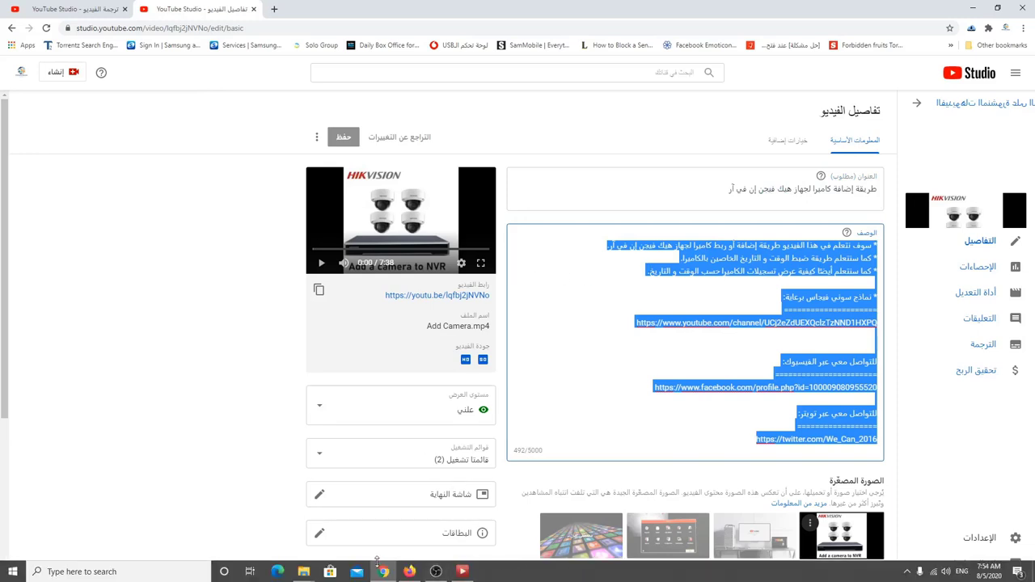
click(410, 572)
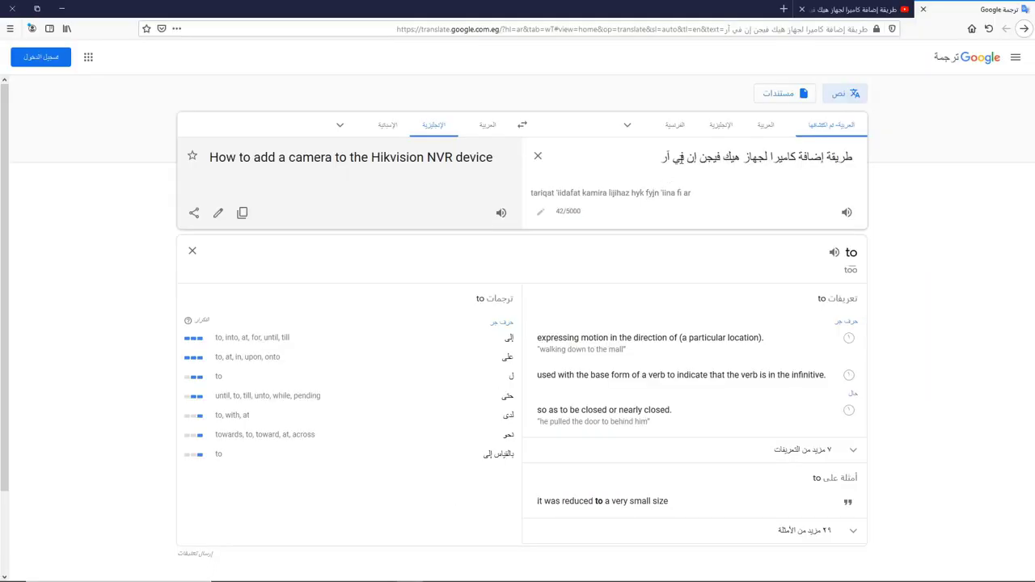
key(ctrl+a)
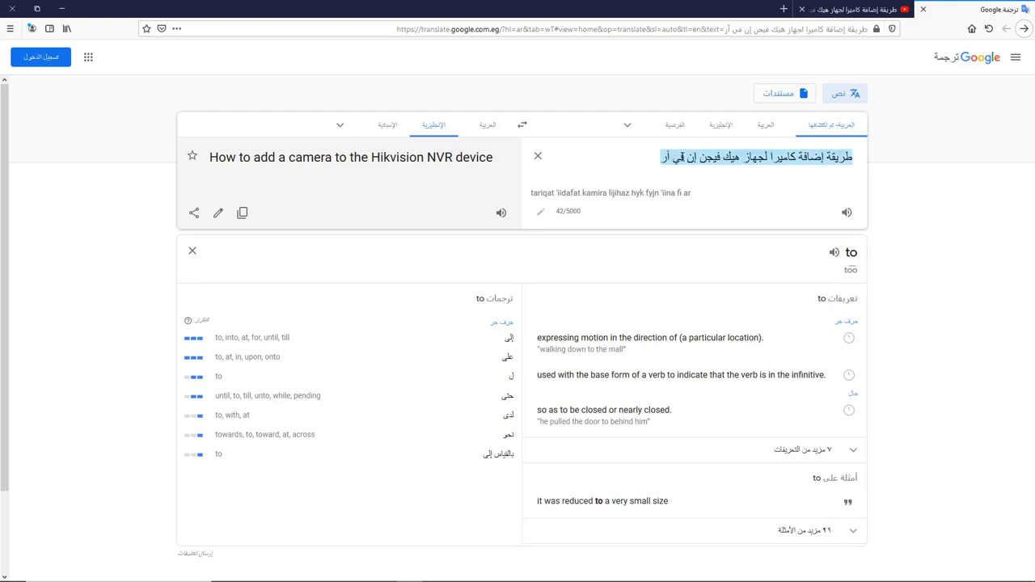
key(ctrl+v)
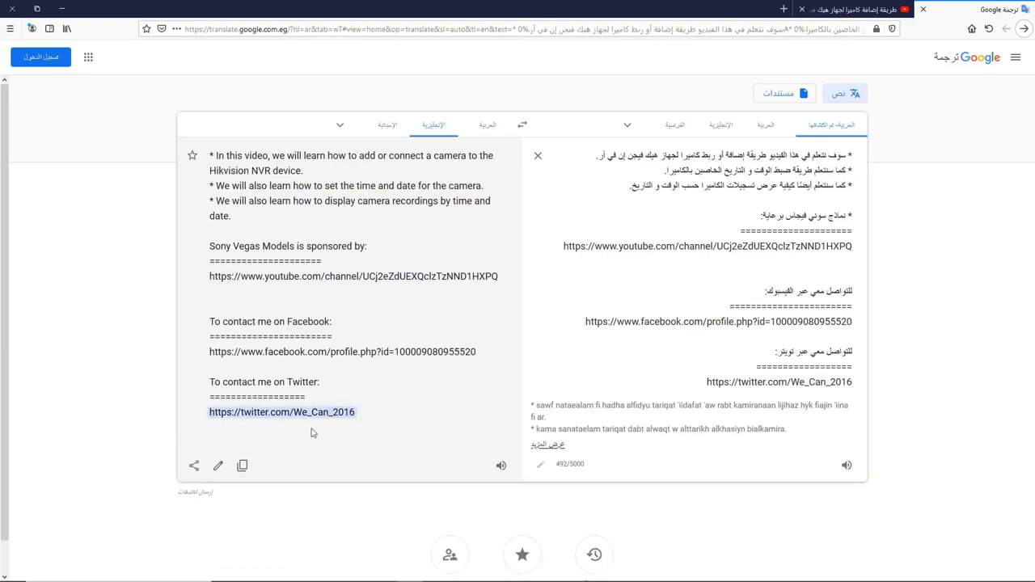
click(242, 465)
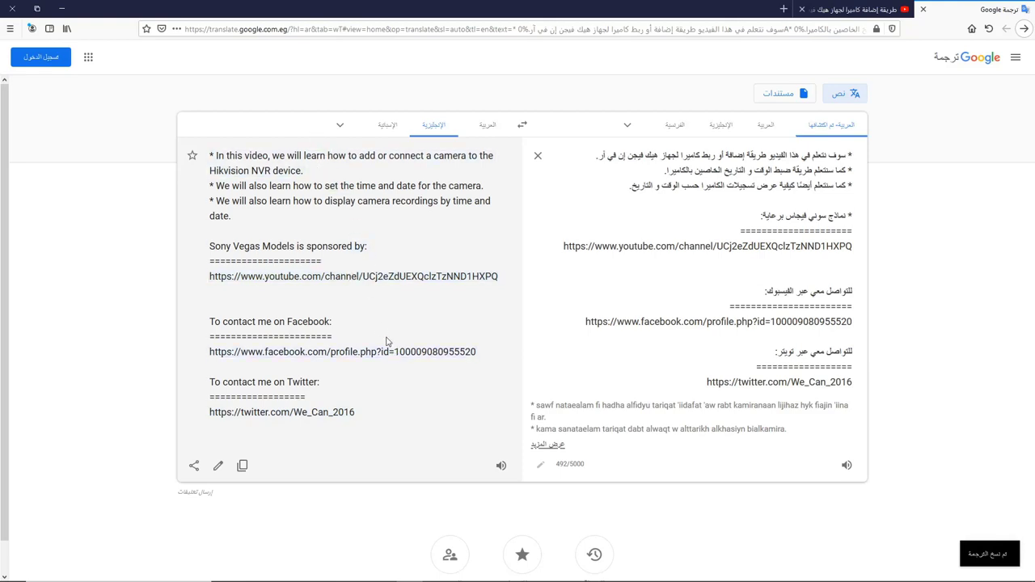
Step: Switch to the translations page in Chrome, paste the translated text as the English description and publish the title and description
click(381, 572)
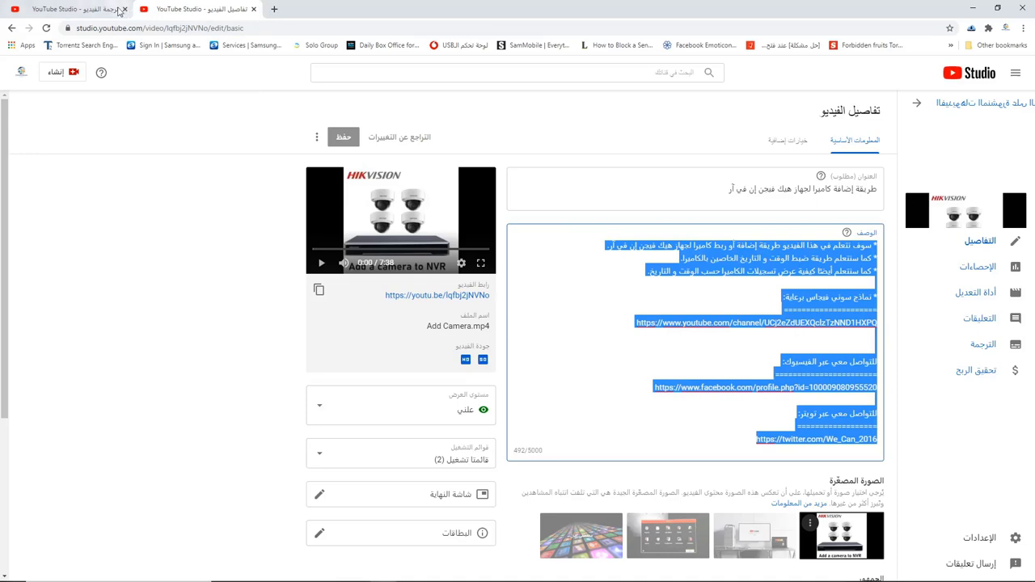
click(81, 9)
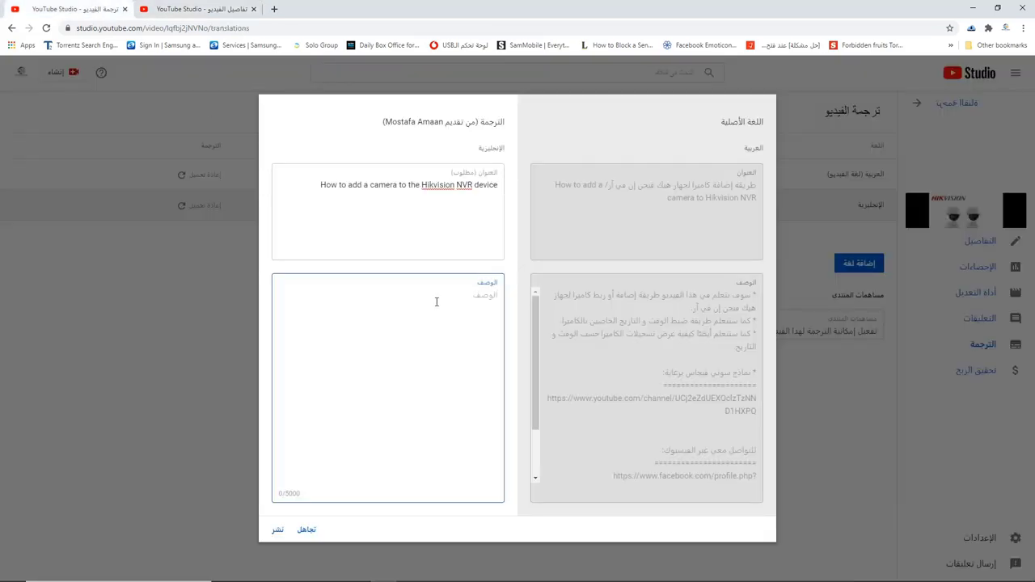
key(ctrl+v)
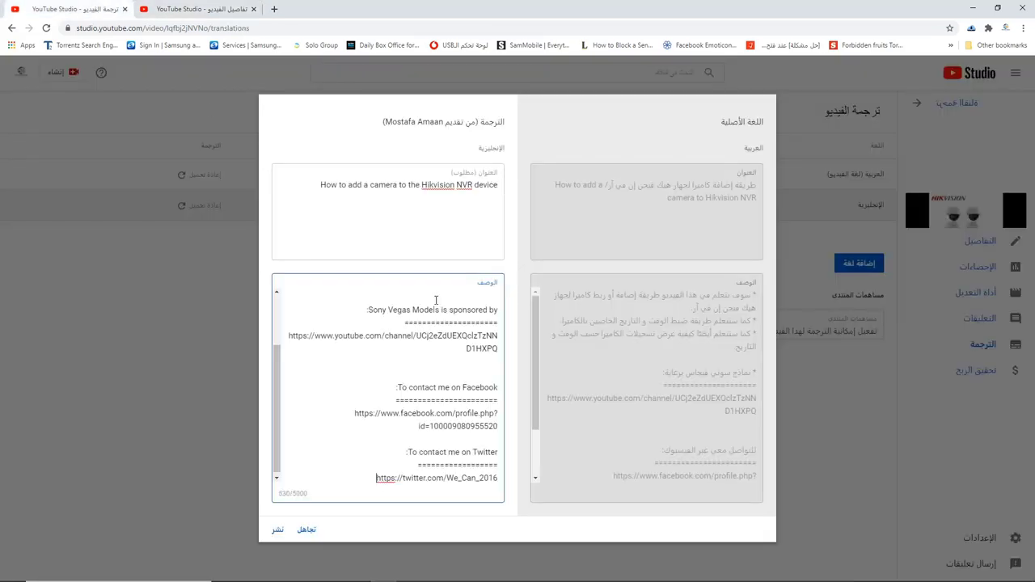
click(275, 536)
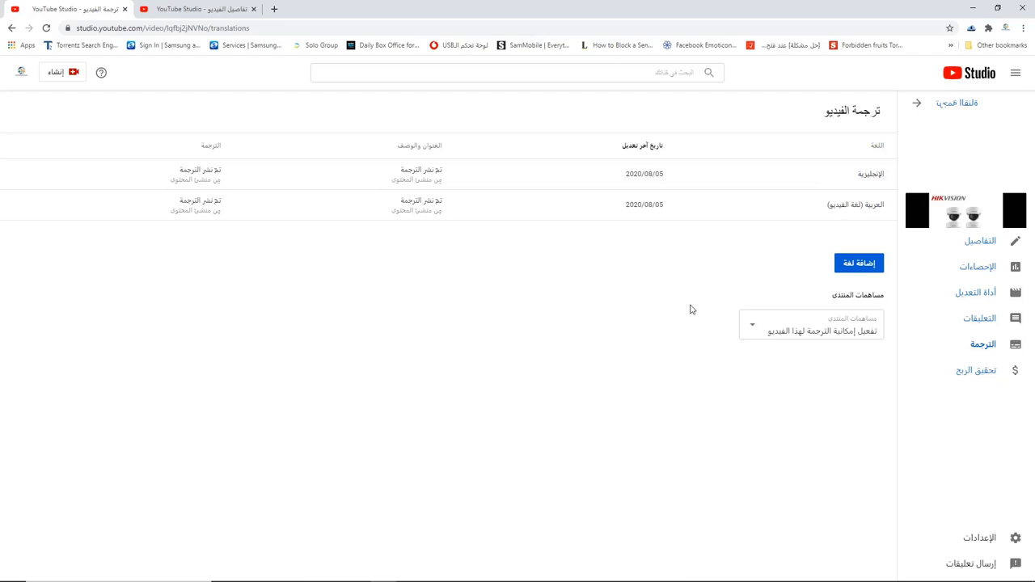
Step: Add Spanish (الإسبانية) as a video language and open the page for adding its subtitles
click(858, 269)
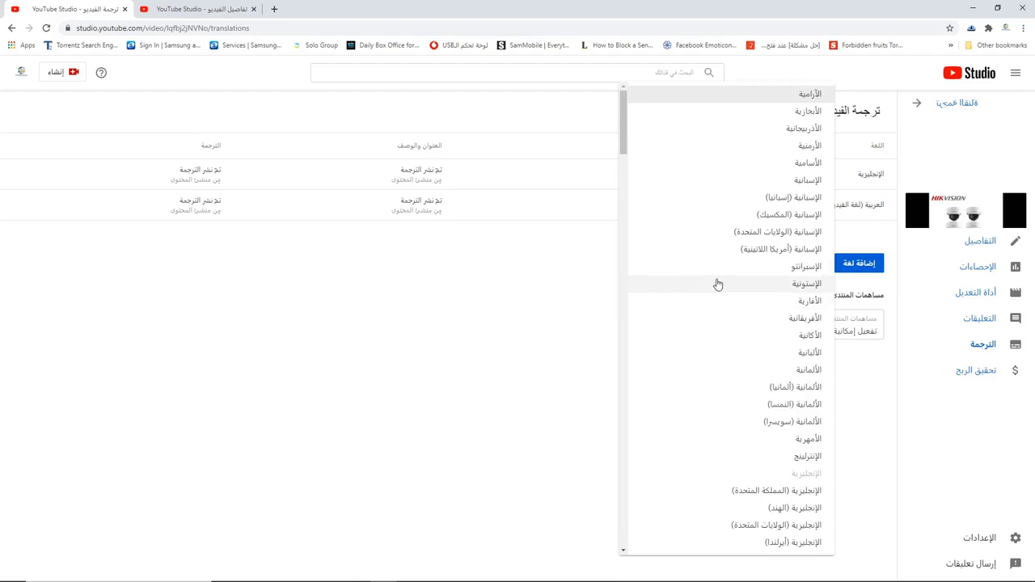
click(759, 180)
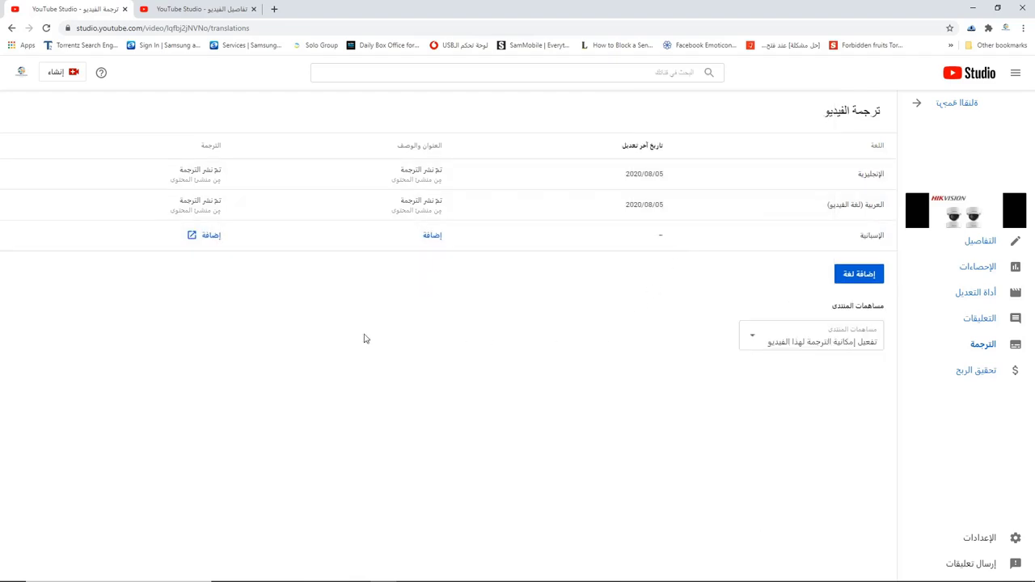
click(206, 235)
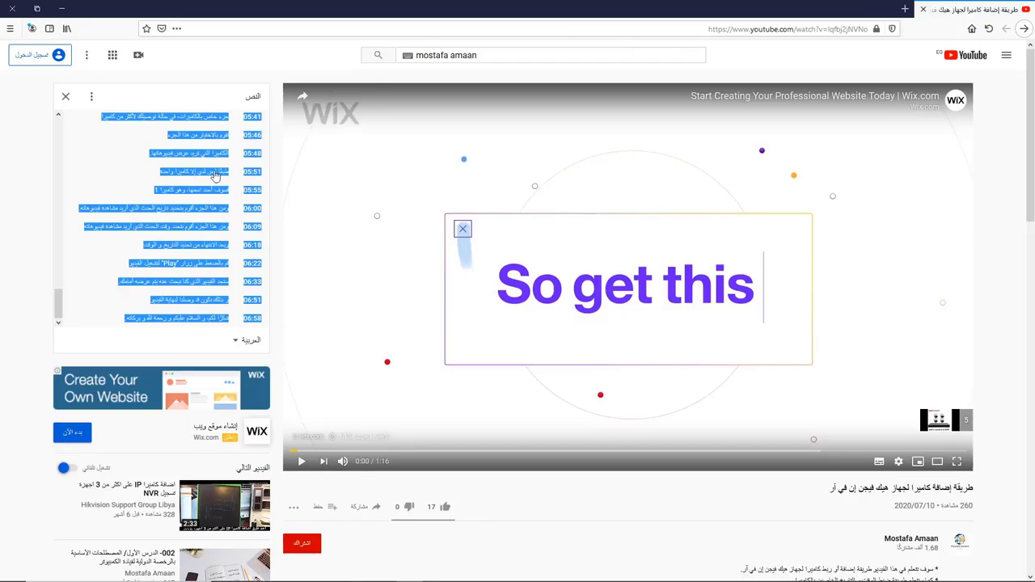
Step: Copy the Arabic transcript from the video's YouTube page in Firefox and paste it as the source text in Google Translate
right_click(223, 191)
click(238, 178)
key(ctrl+t)
click(679, 263)
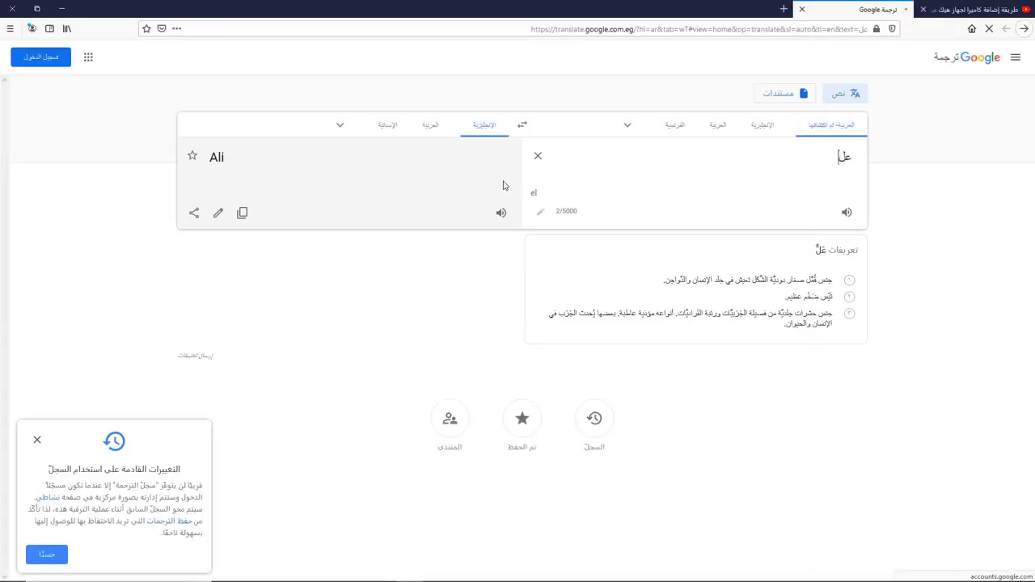
key(ctrl+a)
key(ctrl+v)
Step: Translate the Arabic transcript into Spanish and copy the complete translation
click(387, 125)
scroll(397, 203, down, 20)
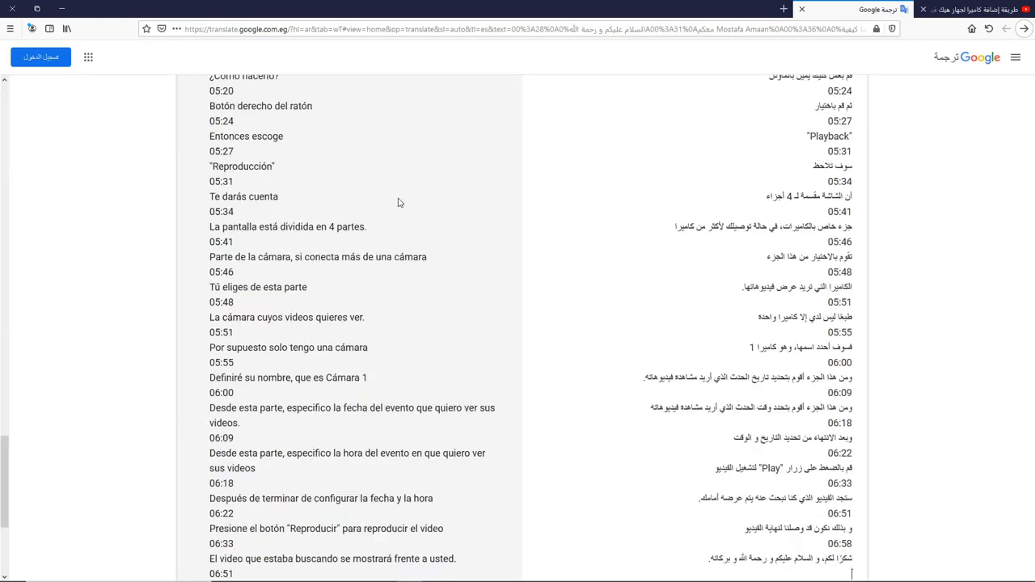
click(242, 432)
Step: Switch to Youtube Transcript to SRT Converter, clear the old text, paste the Spanish transcript and convert it to SRT format
click(462, 579)
click(321, 410)
right_click(161, 233)
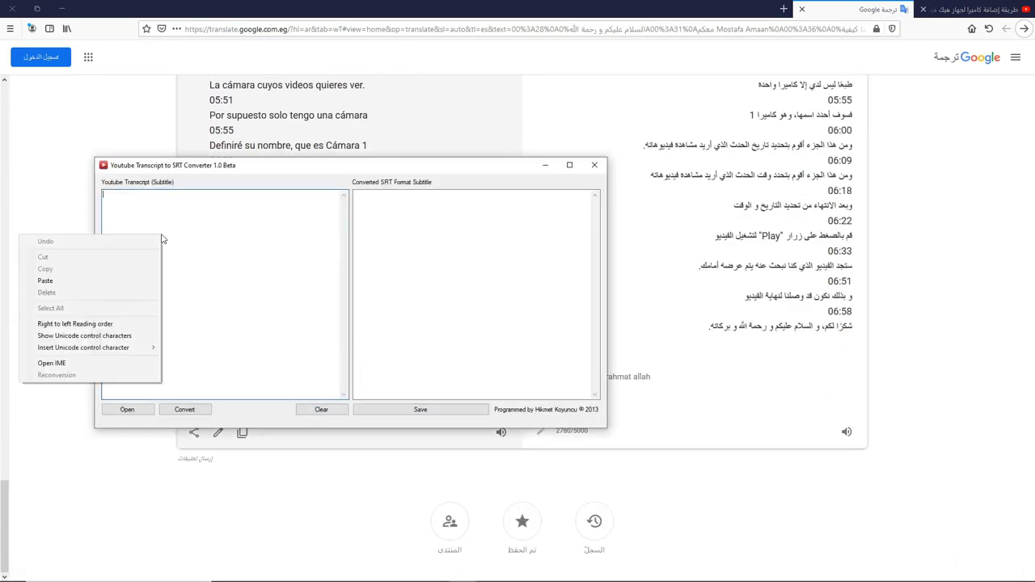
click(49, 280)
click(184, 409)
Step: Save the converted Spanish subtitles over the existing Youtube Transcript.srt in the Youtube Transcript to SRT Converter folder
click(421, 409)
double_click(238, 253)
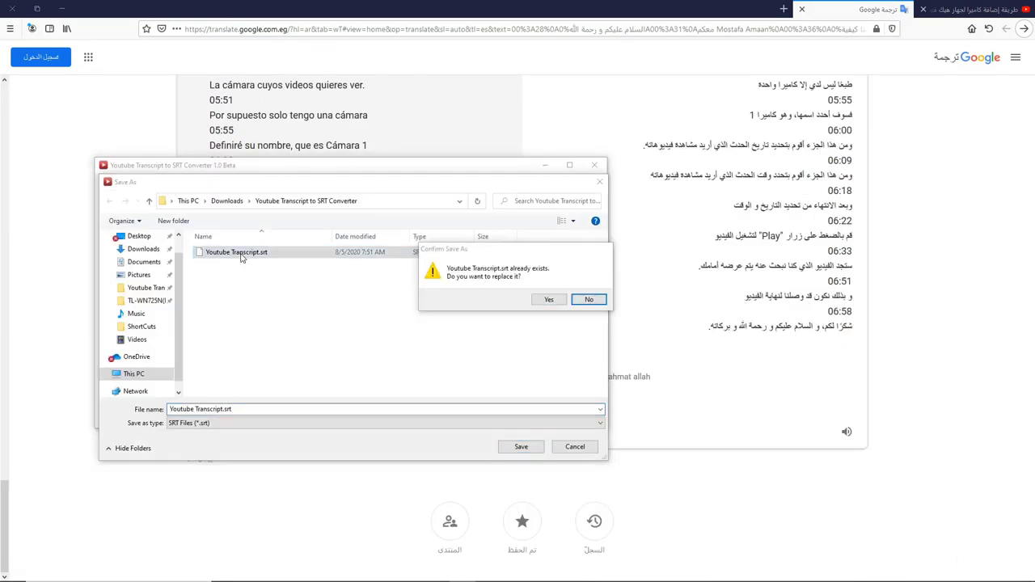
click(552, 298)
Step: Switch to Chrome, upload Youtube Transcript.srt as the video's Spanish subtitle file and publish the subtitles
click(373, 132)
key(alt+Tab)
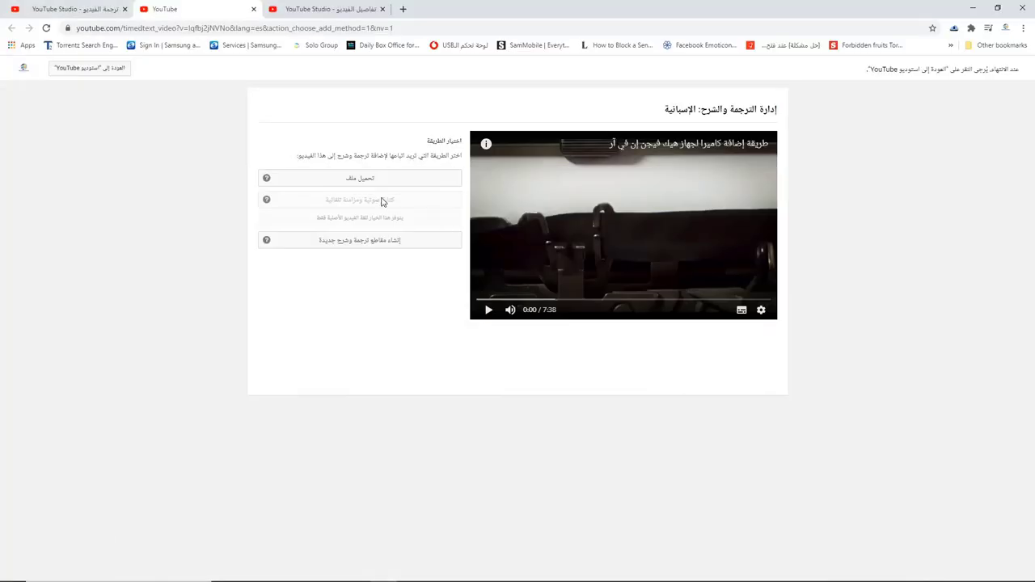
click(380, 178)
click(586, 350)
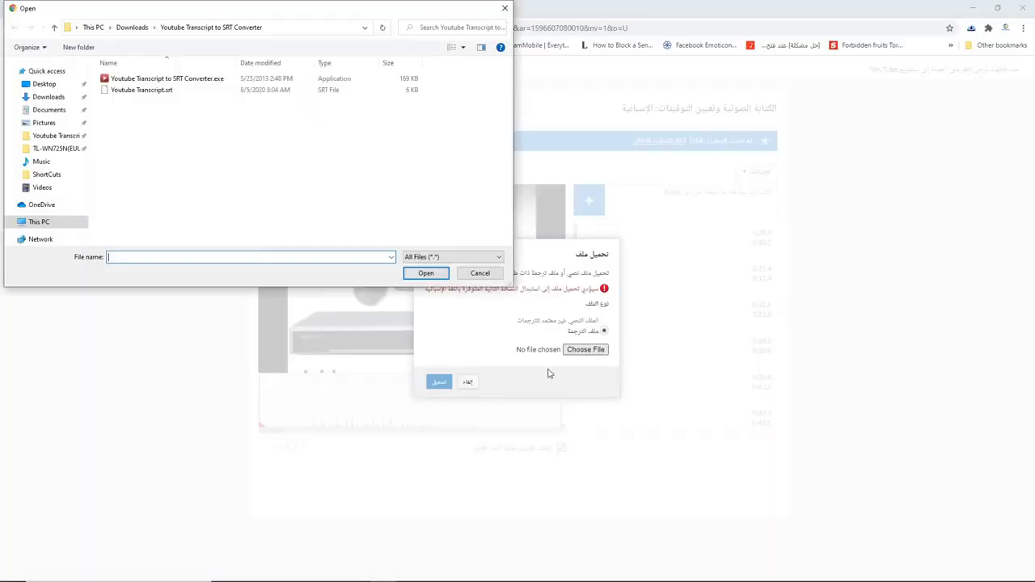
double_click(162, 94)
click(437, 382)
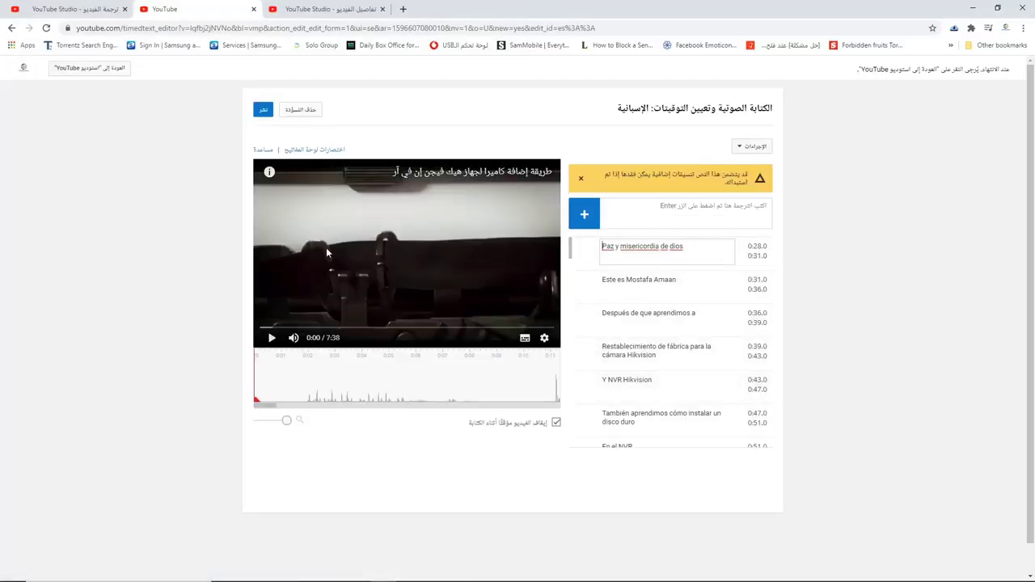
click(263, 109)
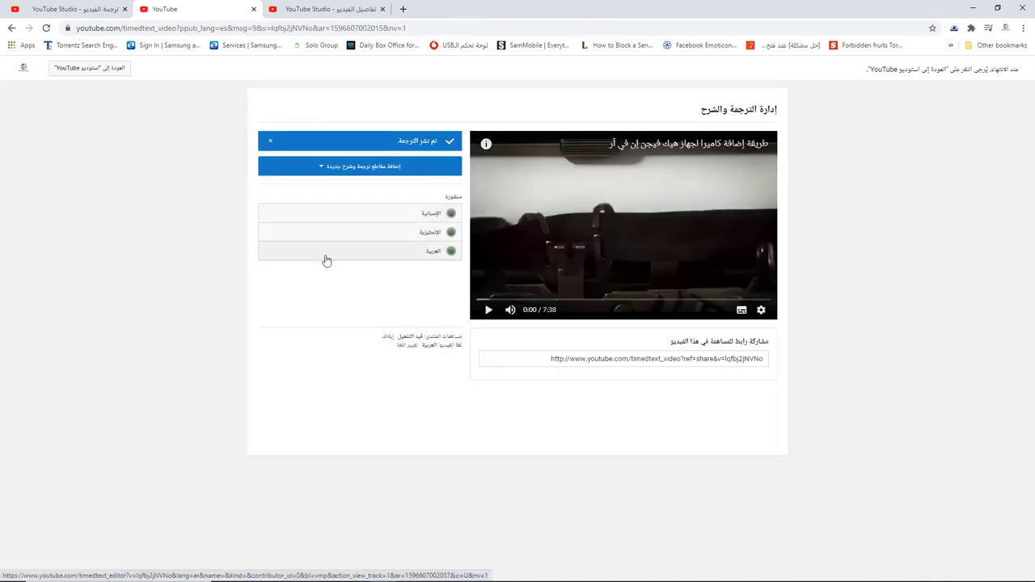
Step: Close the subtitle page, copy the full Arabic video description, translate it into Spanish in Google Translate and copy the translation
click(253, 9)
click(224, 15)
right_click(734, 260)
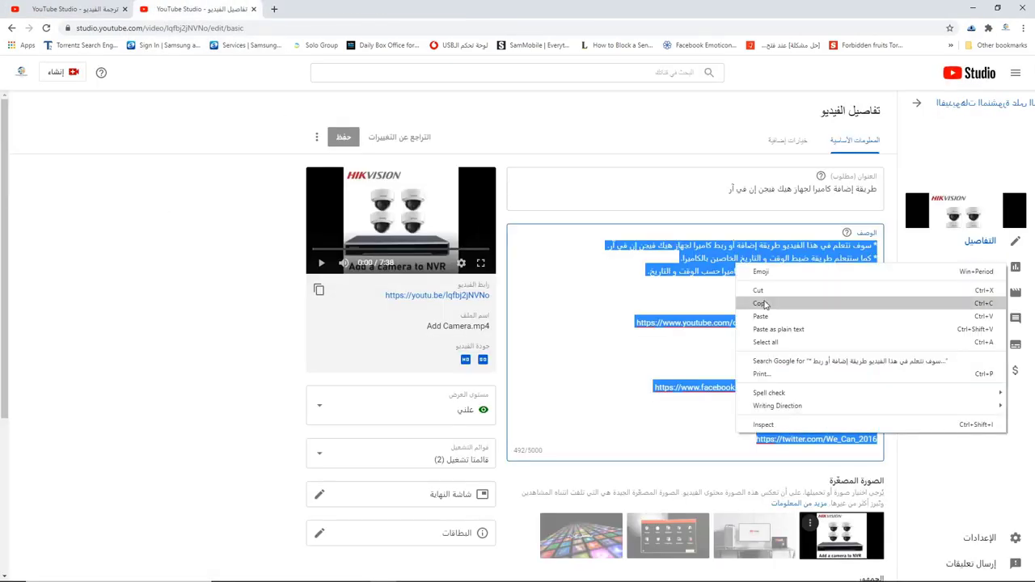
click(760, 304)
key(alt+Tab)
key(ctrl+v)
click(242, 432)
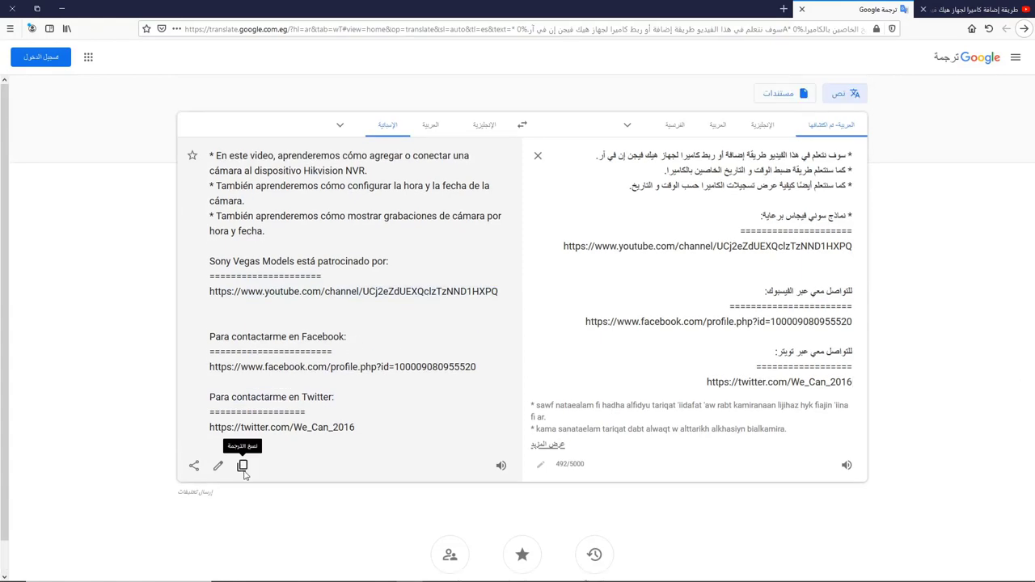
Step: Paste the translated text as the Spanish description on the video's translations page in YouTube Studio
click(517, 565)
click(75, 9)
key(Tab)
key(ctrl+v)
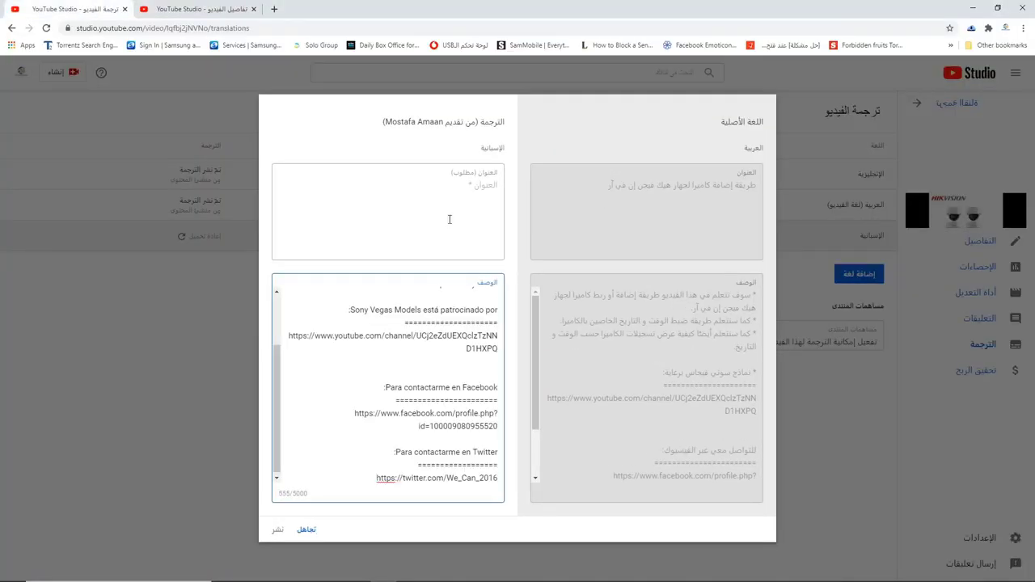
Step: Copy the Arabic video title from the video details page, translate it into Spanish in Google Translate and copy the result
key(ctrl+Tab)
key(shift+Tab)
key(ctrl+c)
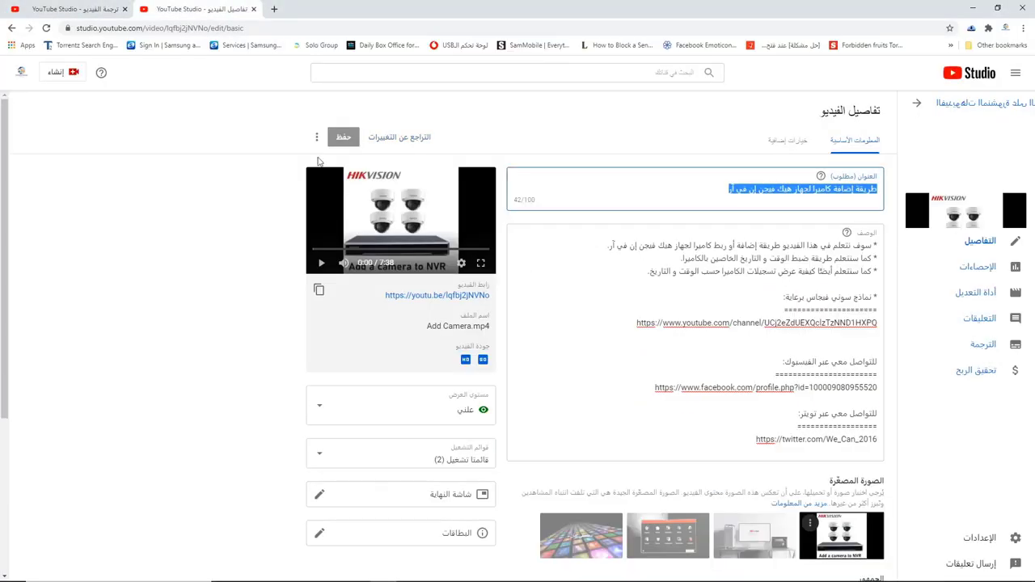
key(alt+Tab)
key(ctrl+v)
click(241, 213)
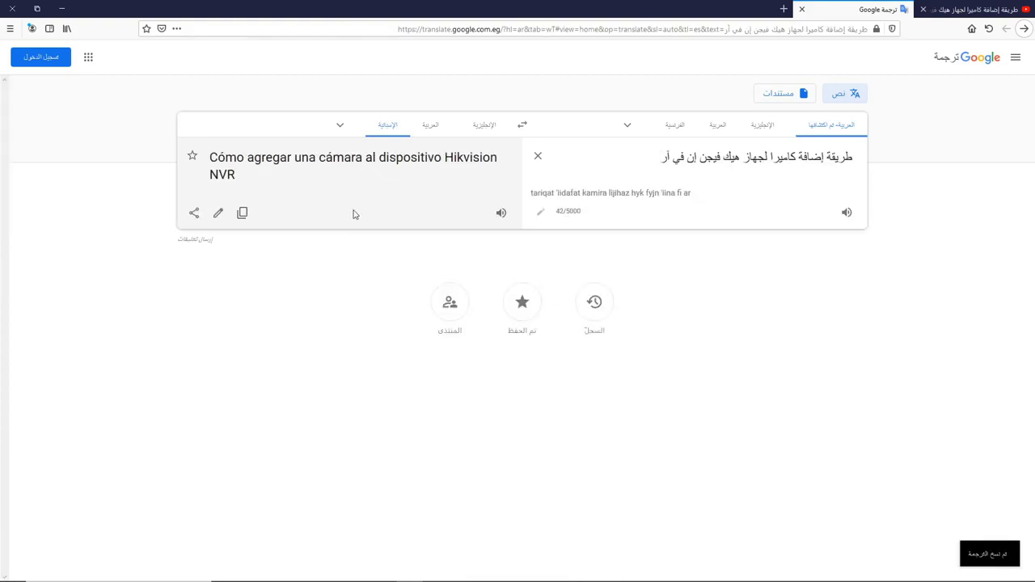
Step: Paste "Cómo agregar una cámara al dispositivo Hikvision NVR" as the Spanish title and publish the title and description translation
key(alt+Tab)
click(477, 190)
key(ctrl+v)
click(276, 529)
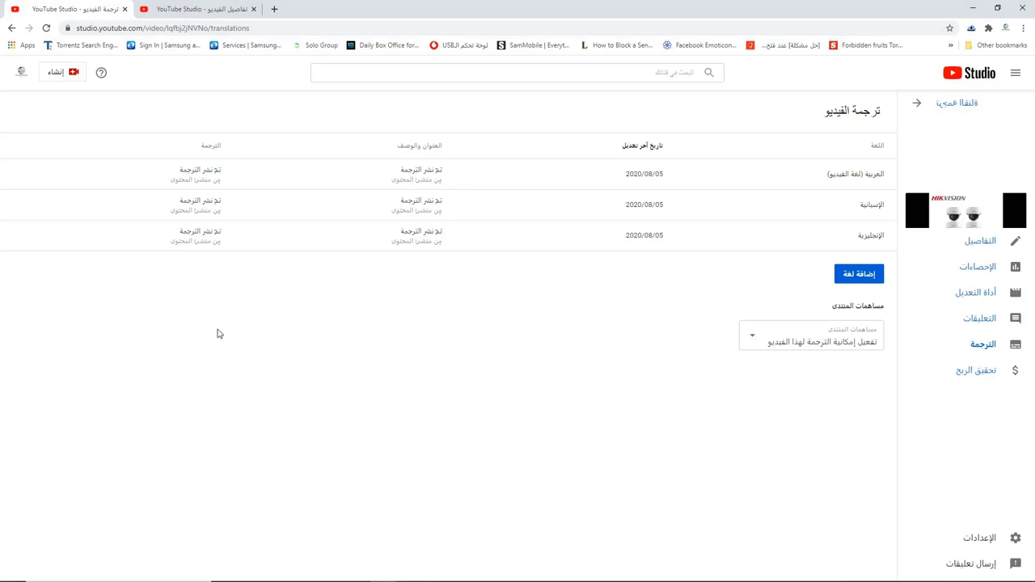
click(852, 275)
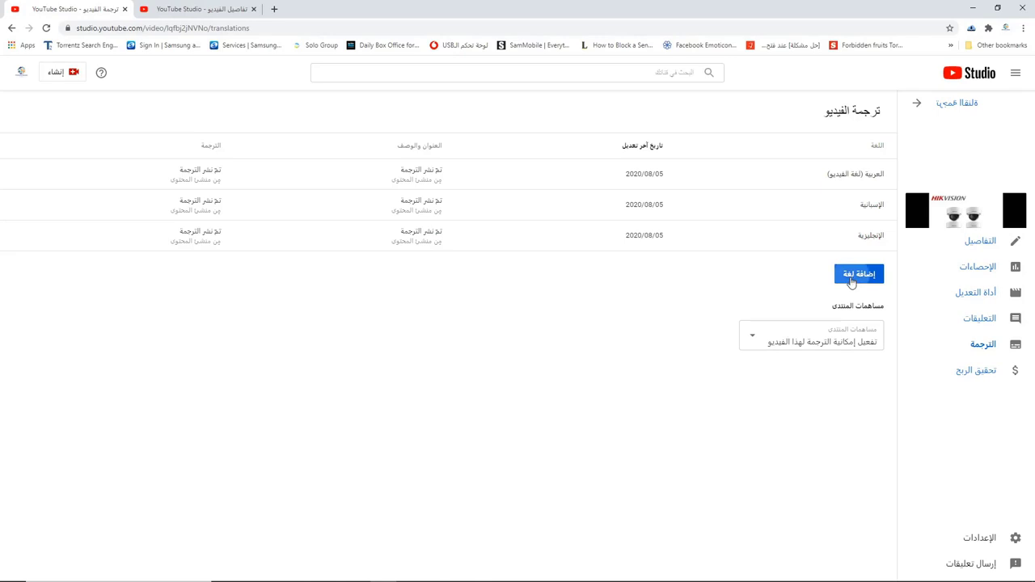
scroll(707, 248, down, 20)
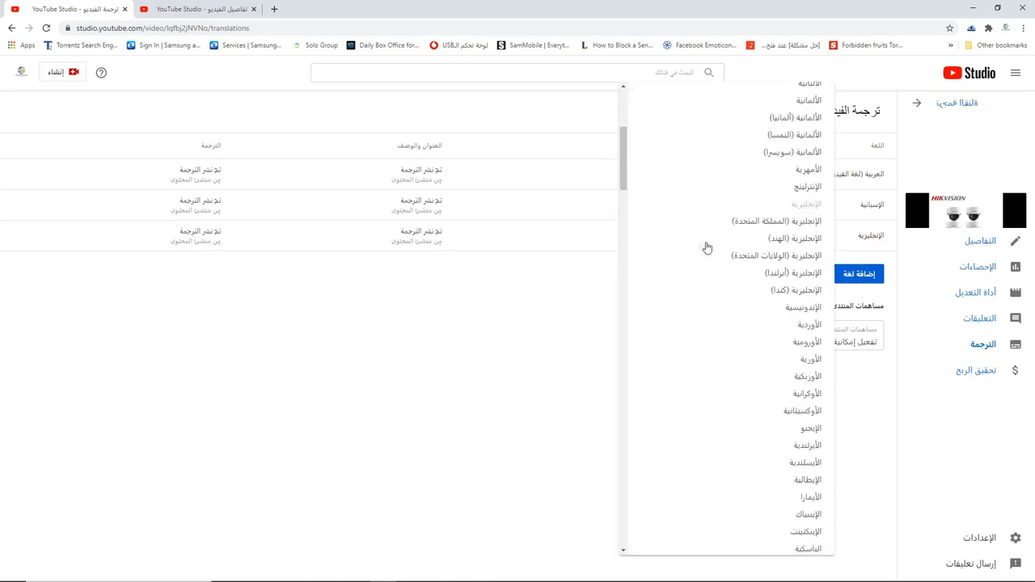
scroll(706, 247, down, 20)
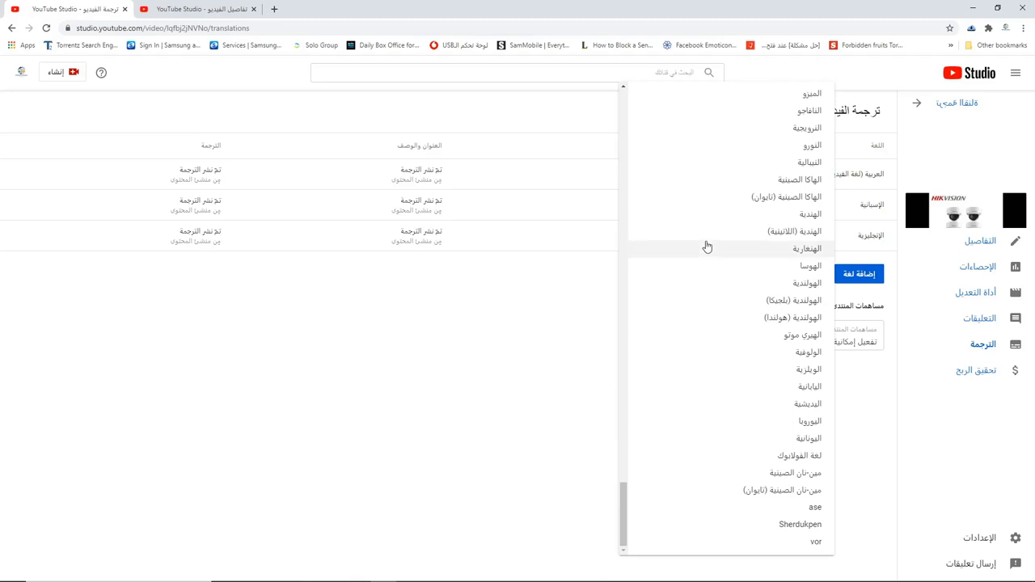
click(535, 340)
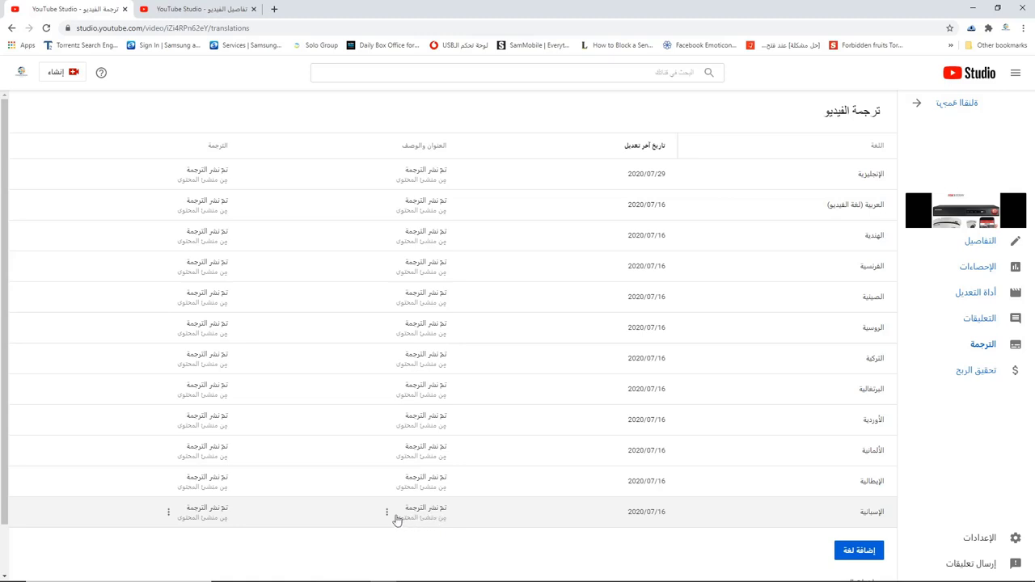
Step: Copy the Spanish title from the other Hikvision video's title and description translation, and close it without changes
click(432, 515)
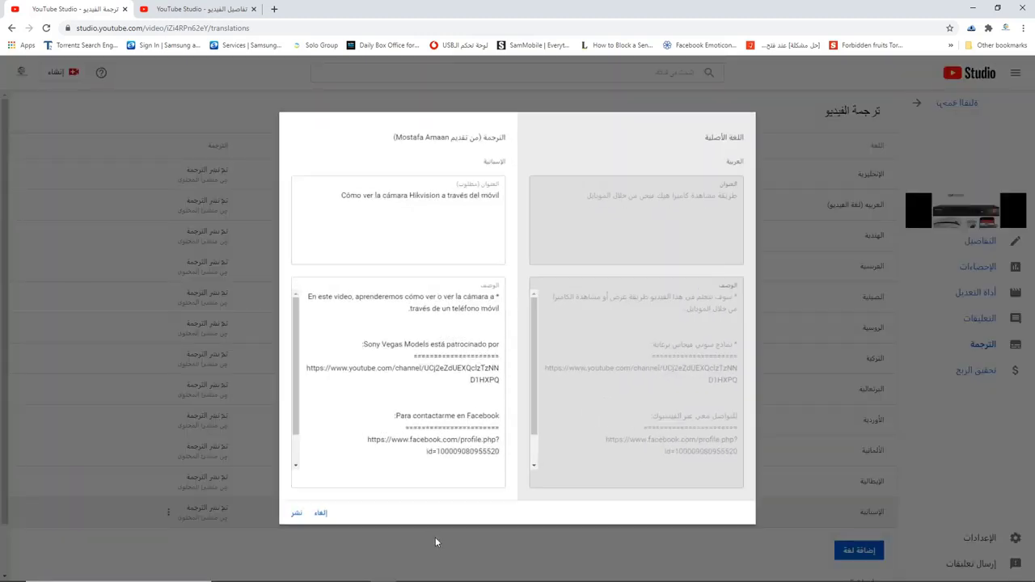
drag(322, 186, 501, 186)
right_click(474, 188)
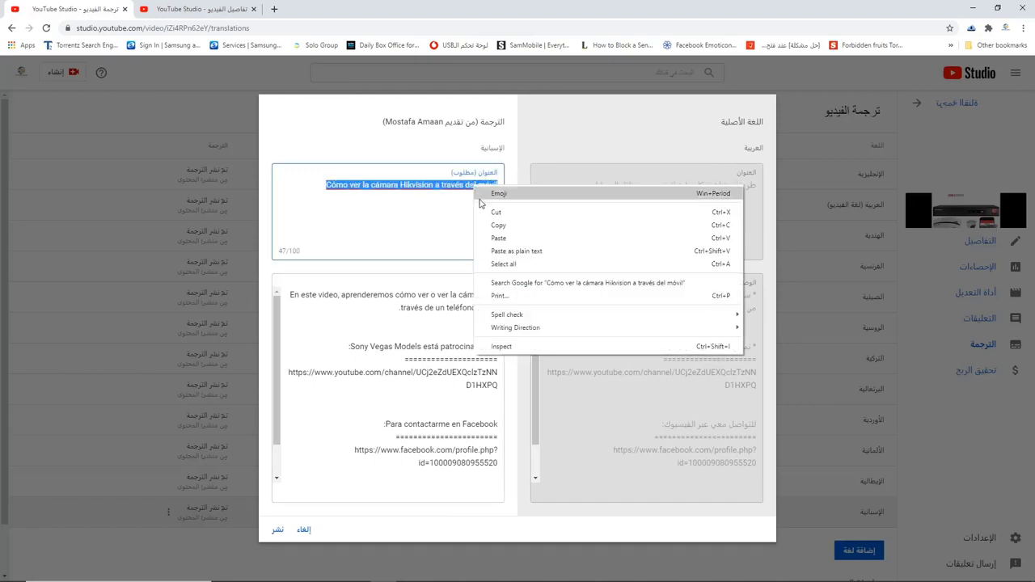
click(478, 221)
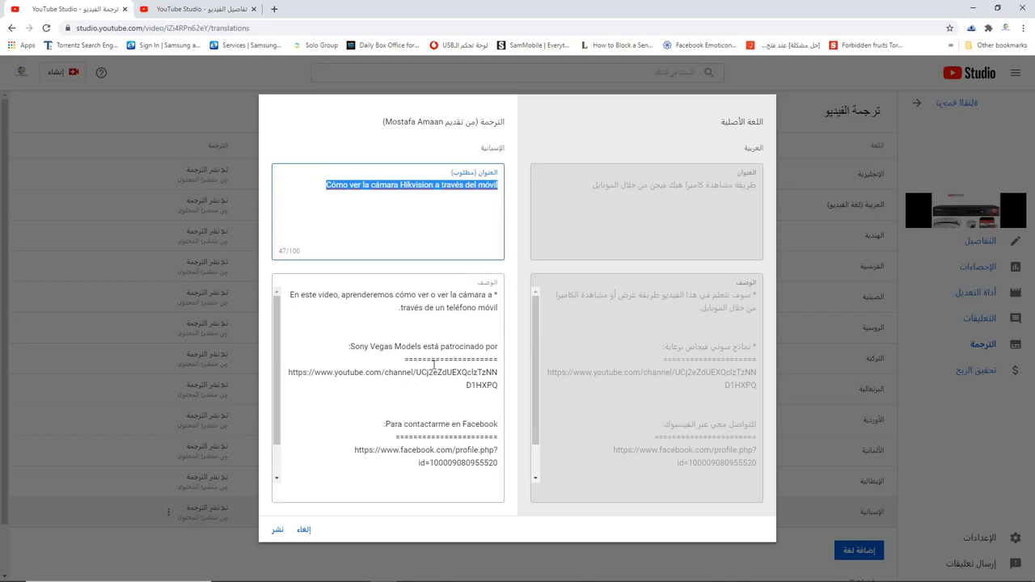
click(308, 530)
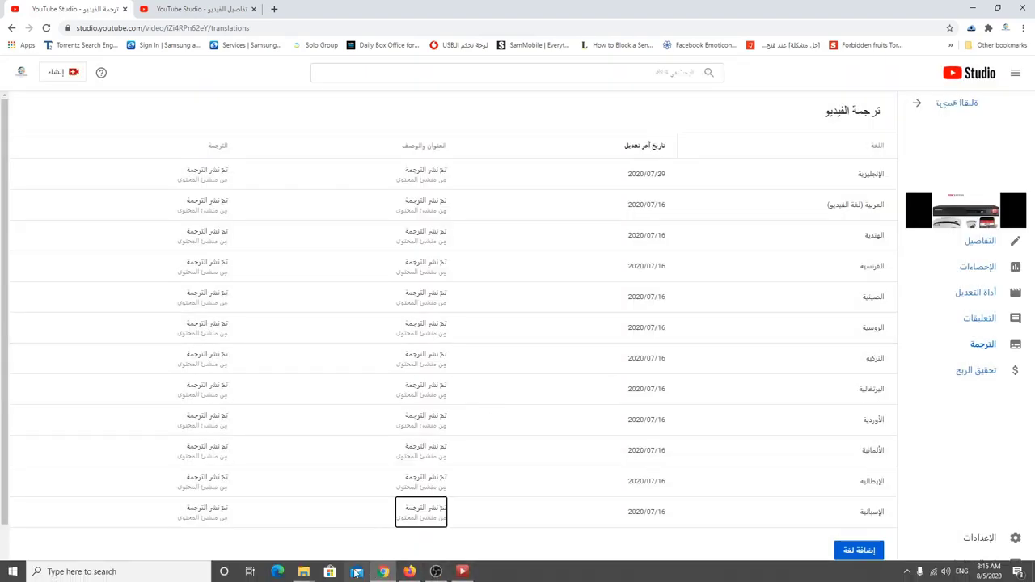
Step: Open YouTube in Microsoft Edge and set the site language to Español (España)
click(278, 571)
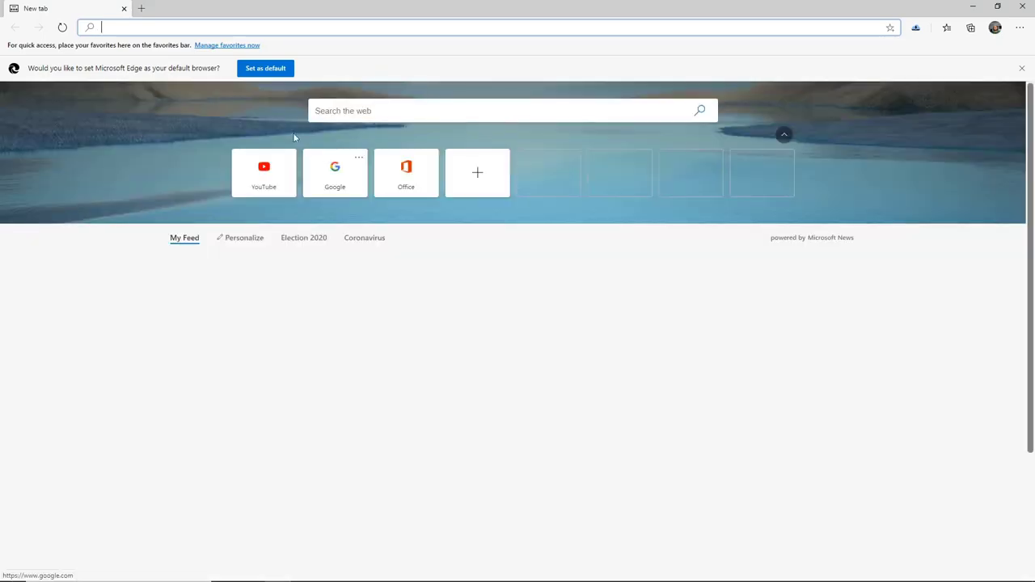
click(268, 173)
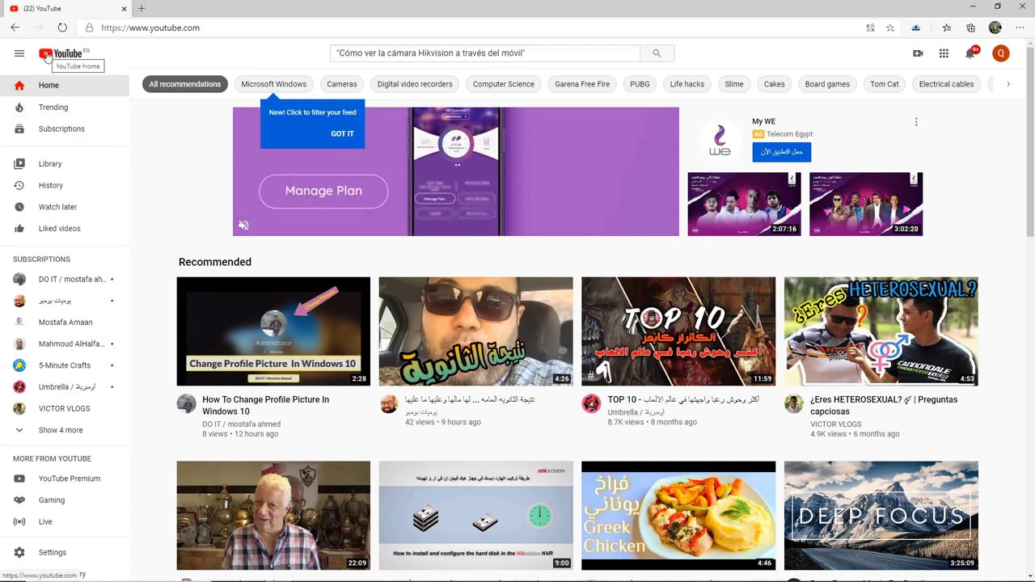
click(46, 55)
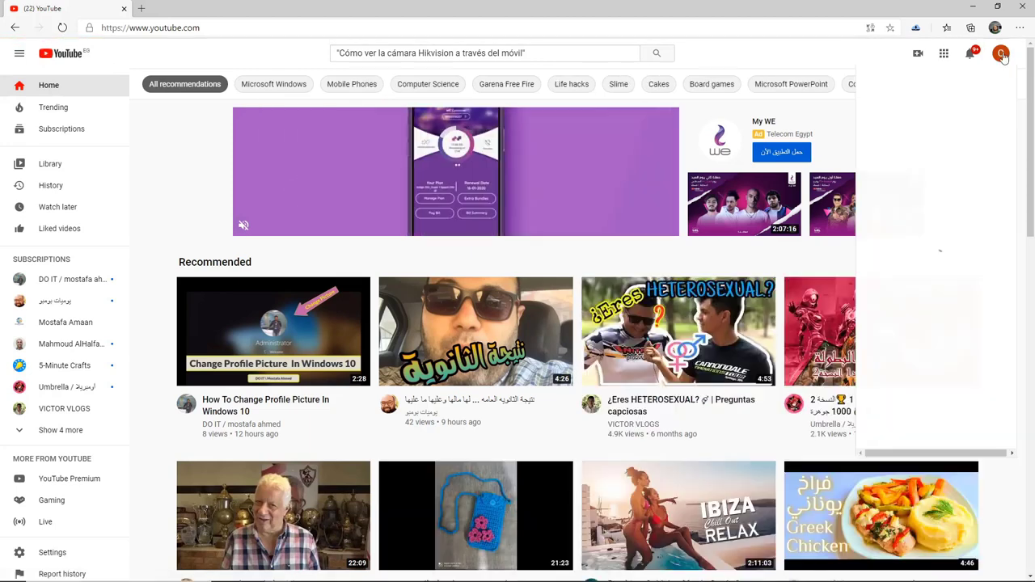
click(1001, 53)
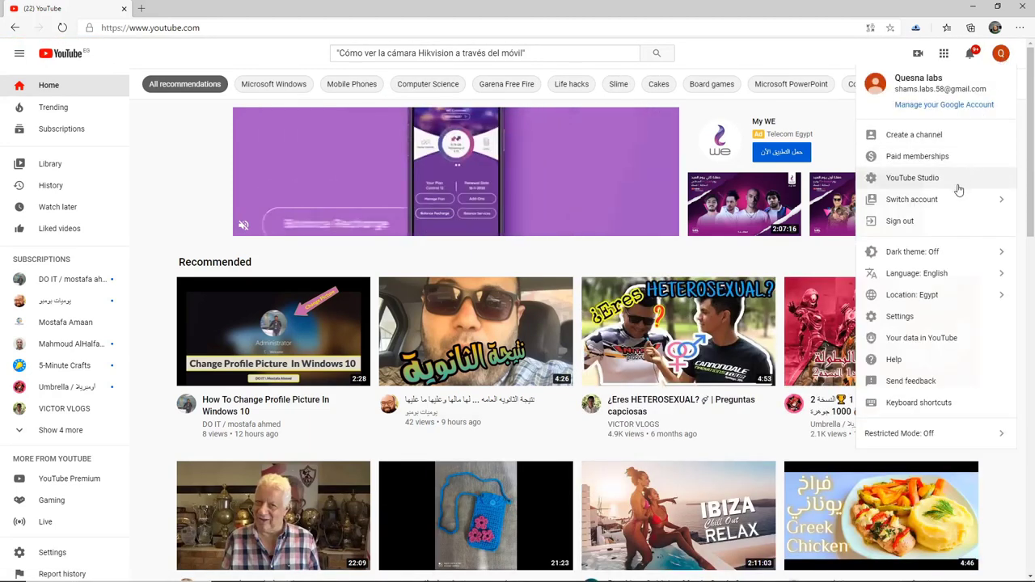
click(944, 274)
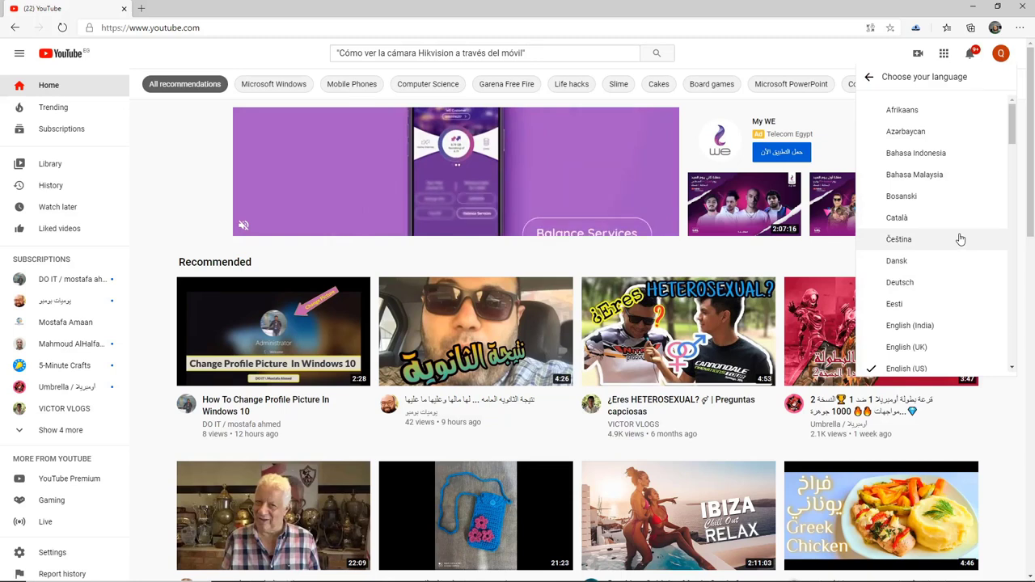
scroll(961, 239, down, 3)
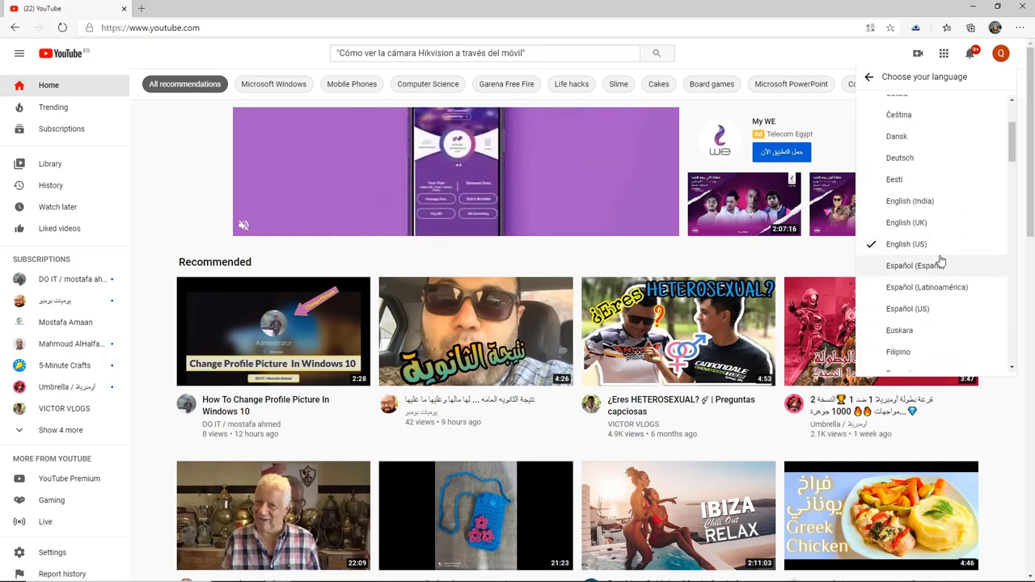
click(940, 265)
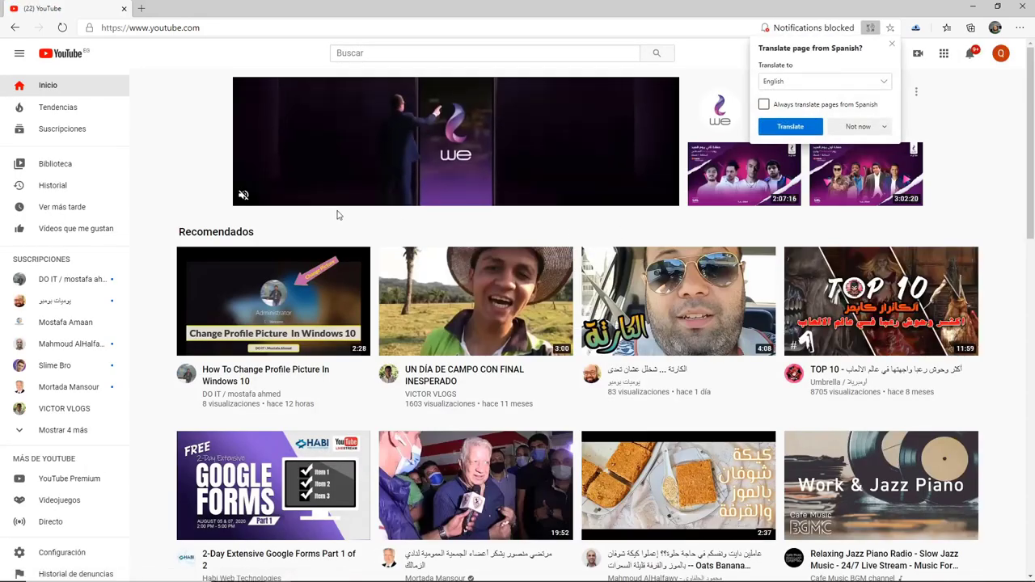
Step: Search YouTube for the exact phrase "Cómo ver la cámara Hikvision a través del móvil" in quotation marks
click(350, 54)
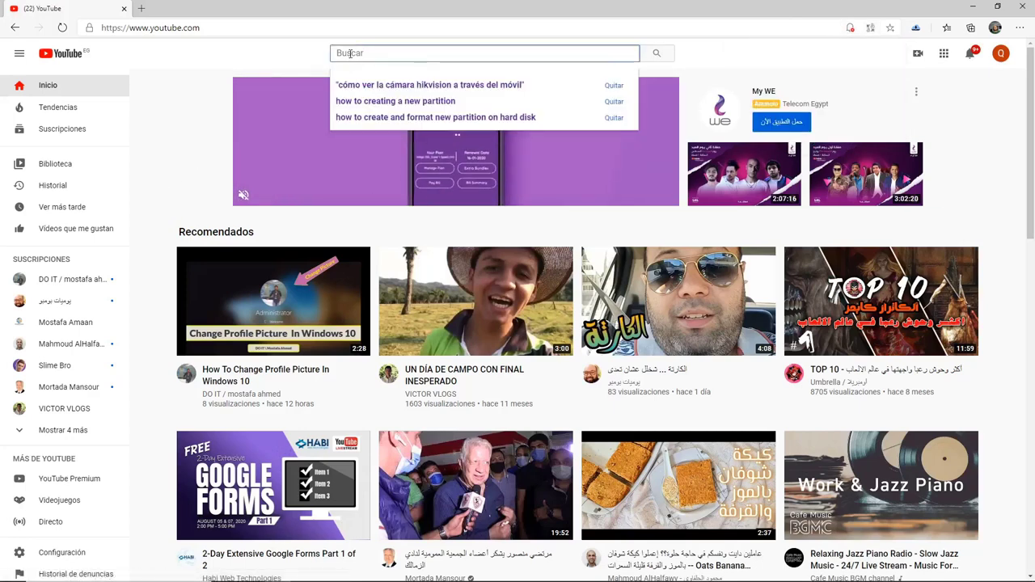
key(ctrl+v)
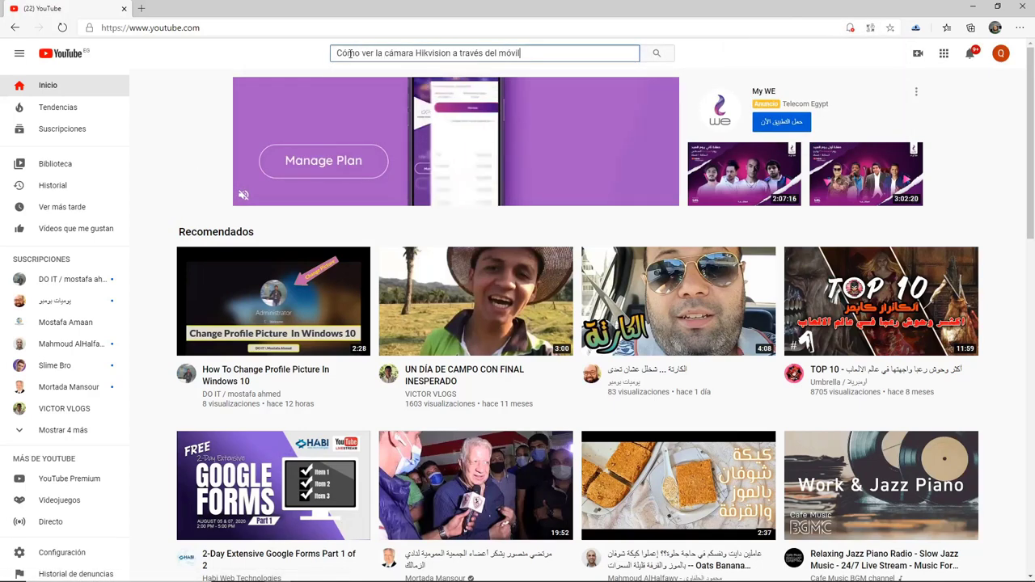
text(")
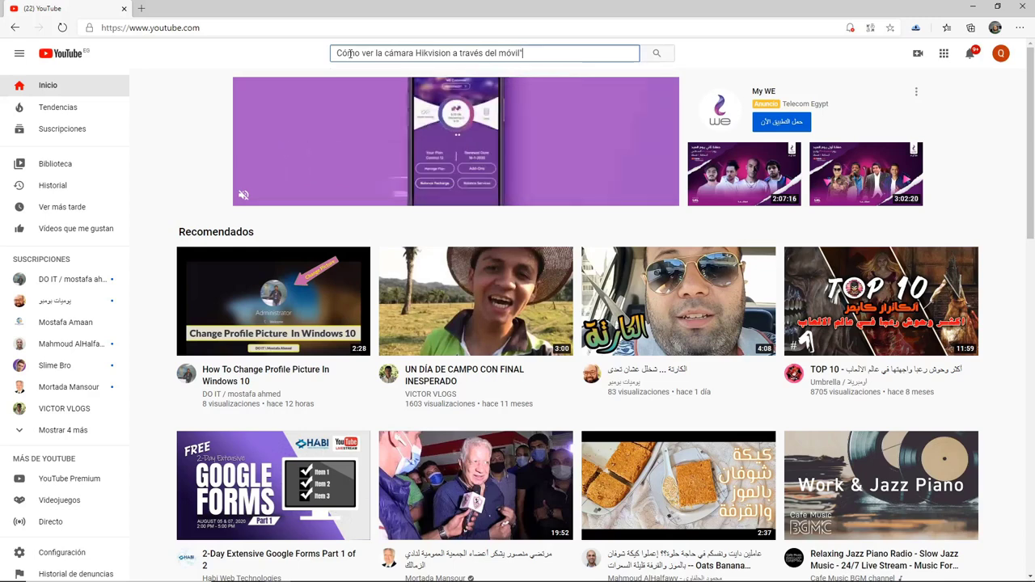
key(Home)
text(")
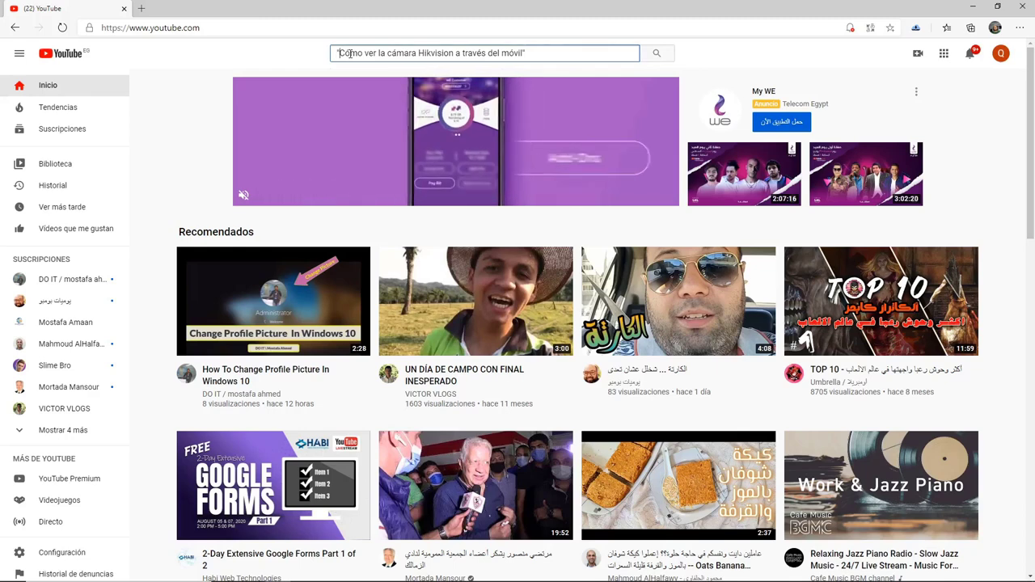
key(Return)
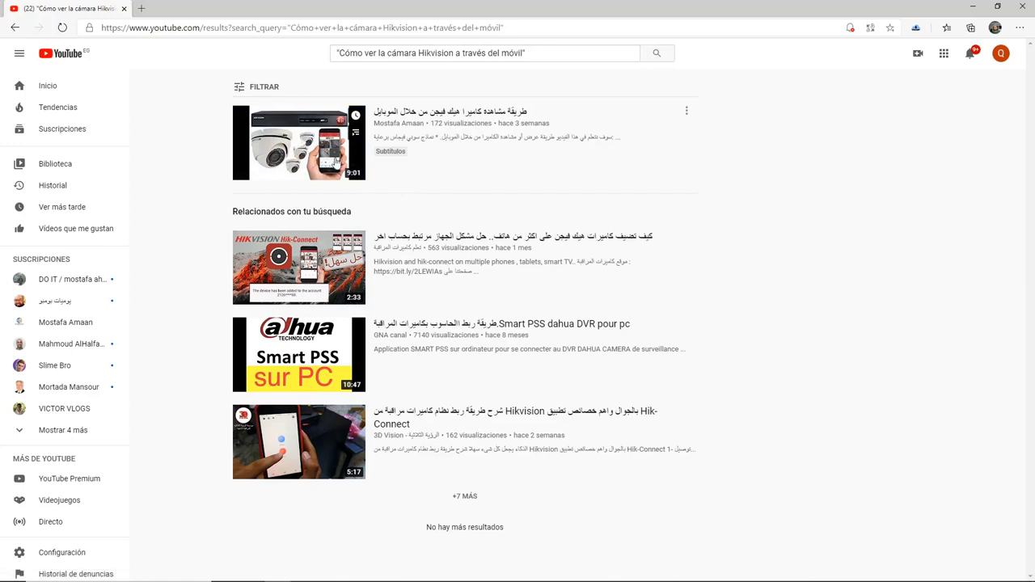
Step: Open the first video in the search results and expand its description to check the Spanish title and description
click(309, 144)
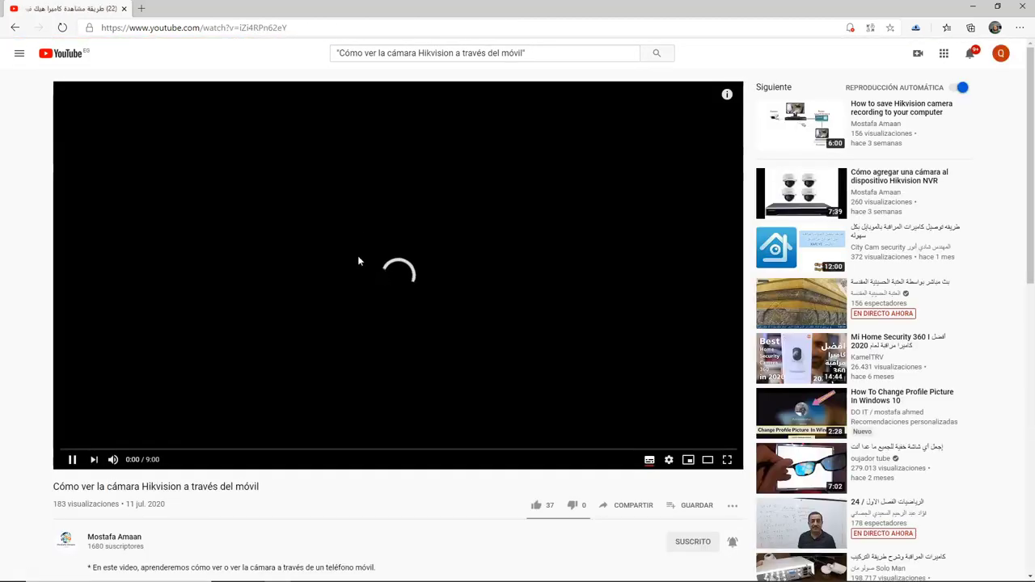
scroll(197, 455, down, 2)
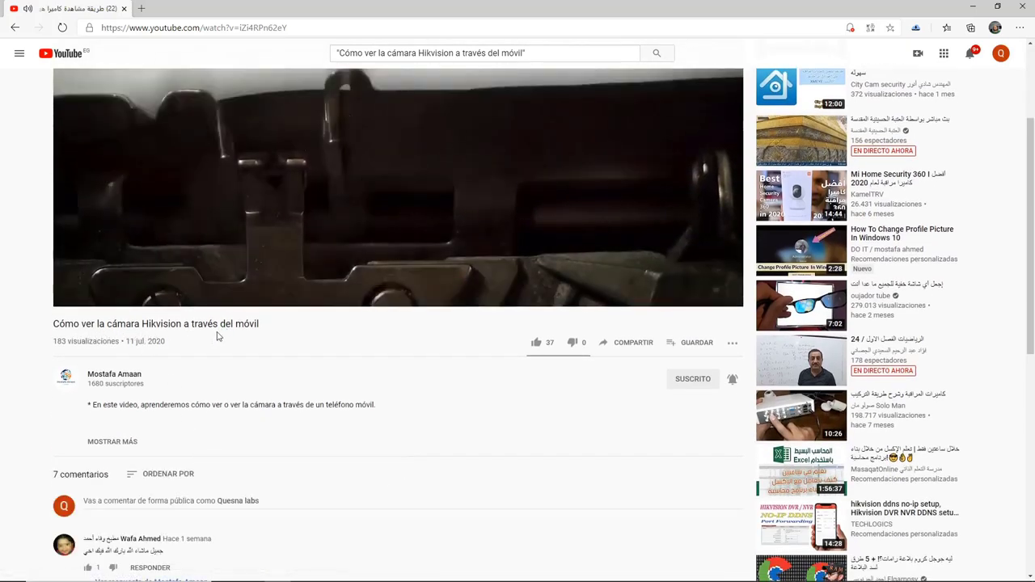
click(130, 441)
scroll(229, 434, down, 1)
scroll(228, 434, down, 2)
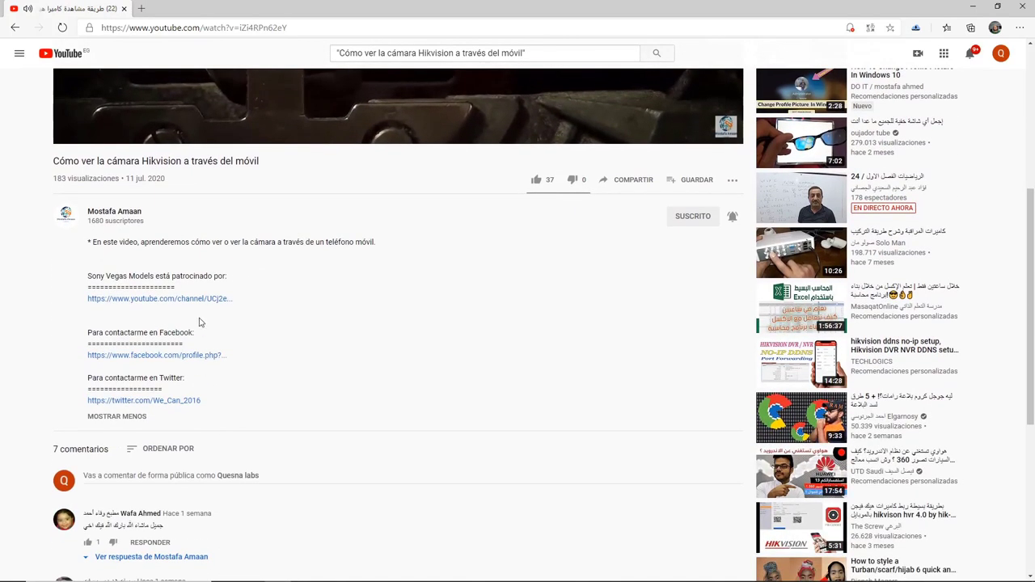